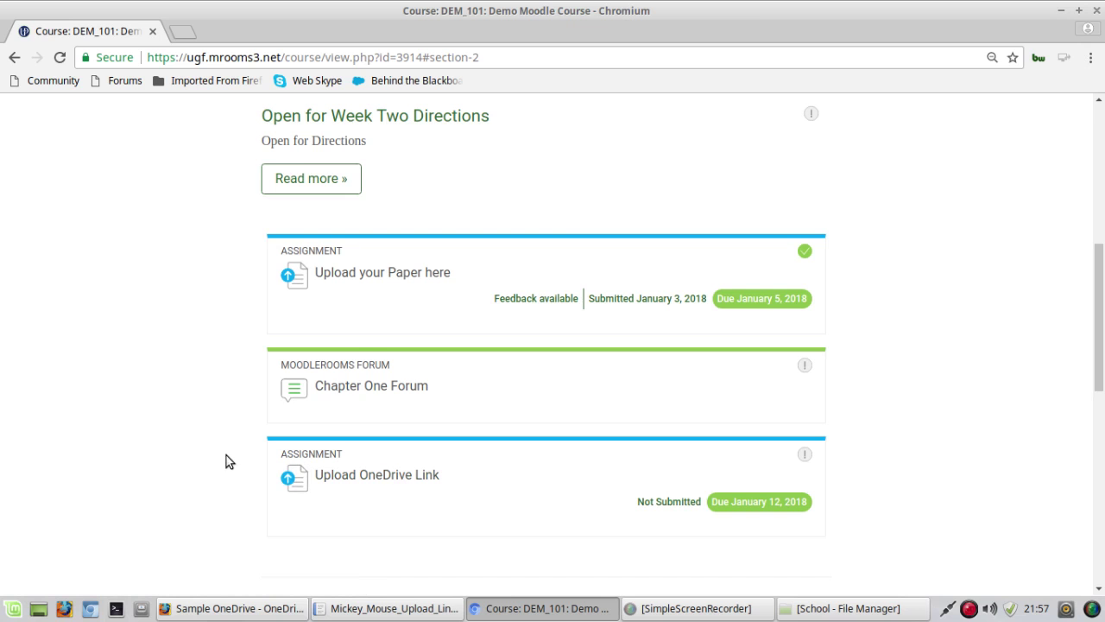
# Step: Jump to the START HERE section of the current course and scroll through it
pyautogui.scroll(5, 224, 450)
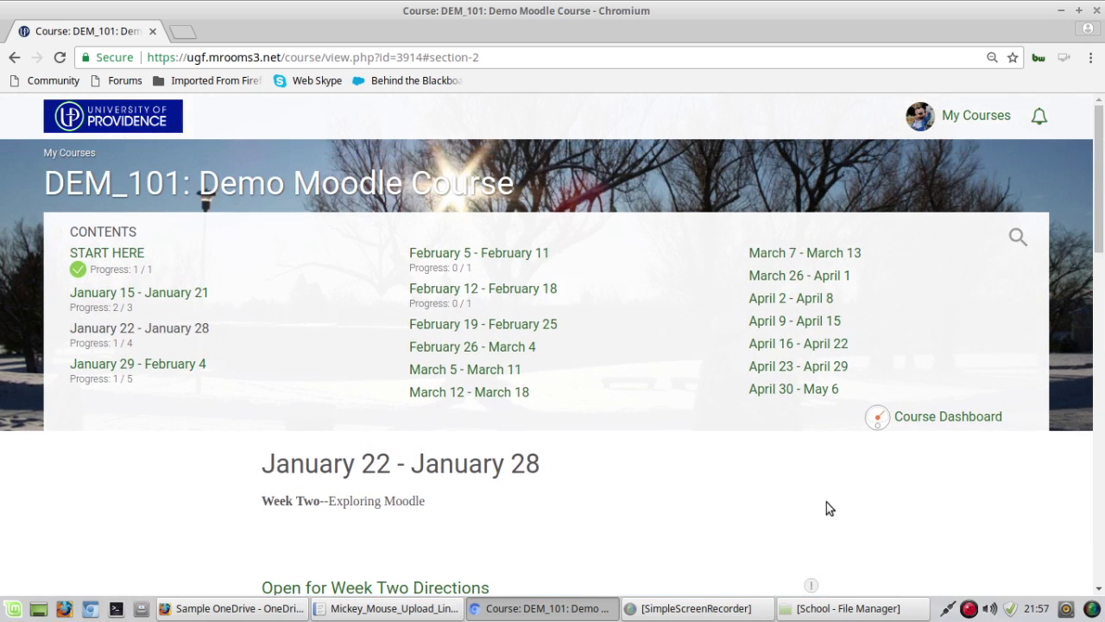
pyautogui.click(93, 251)
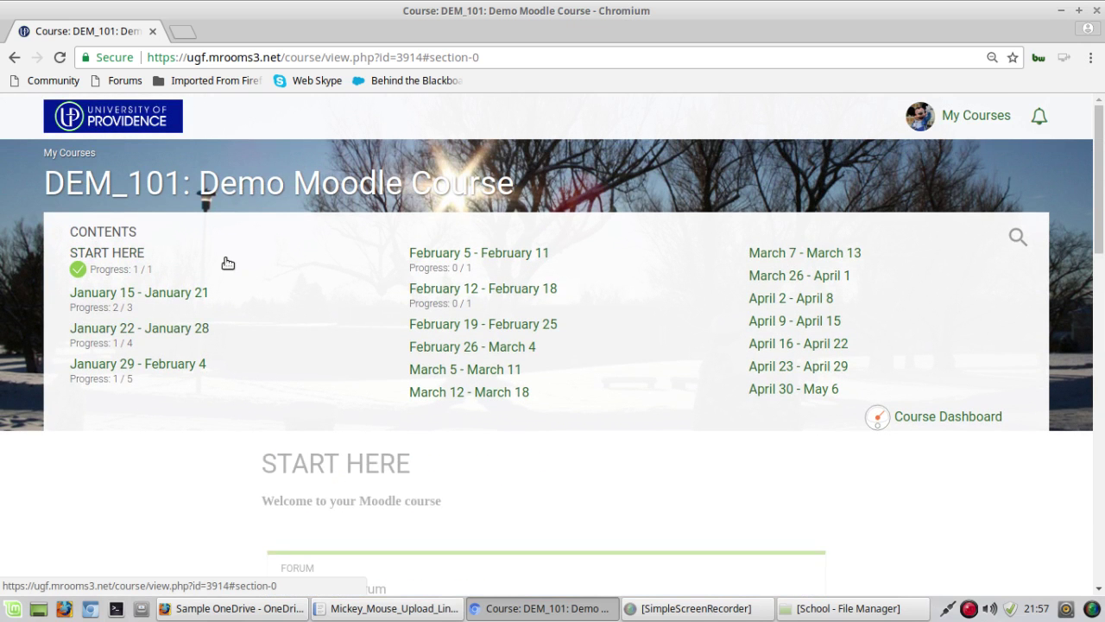
pyautogui.scroll(-6, 169, 478)
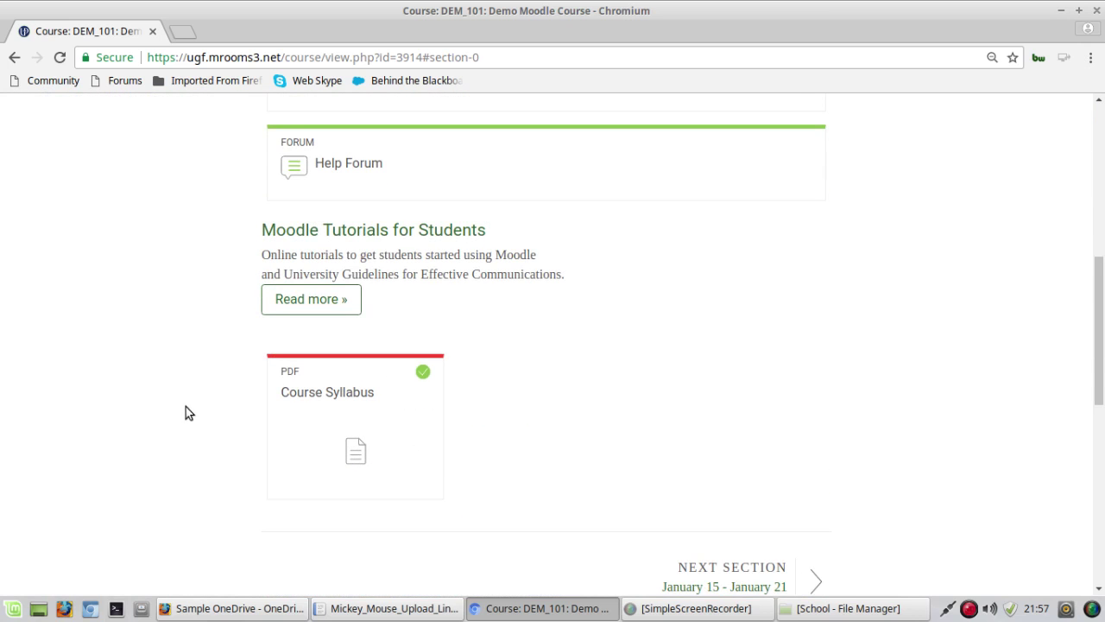
pyautogui.scroll(5, 79, 383)
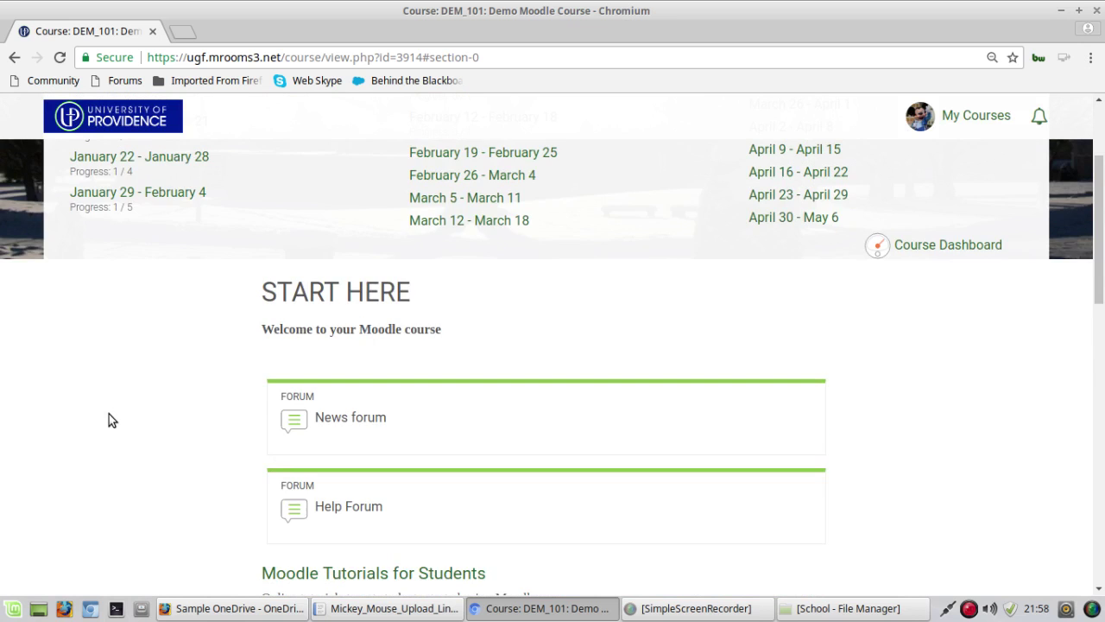
pyautogui.scroll(1, 108, 416)
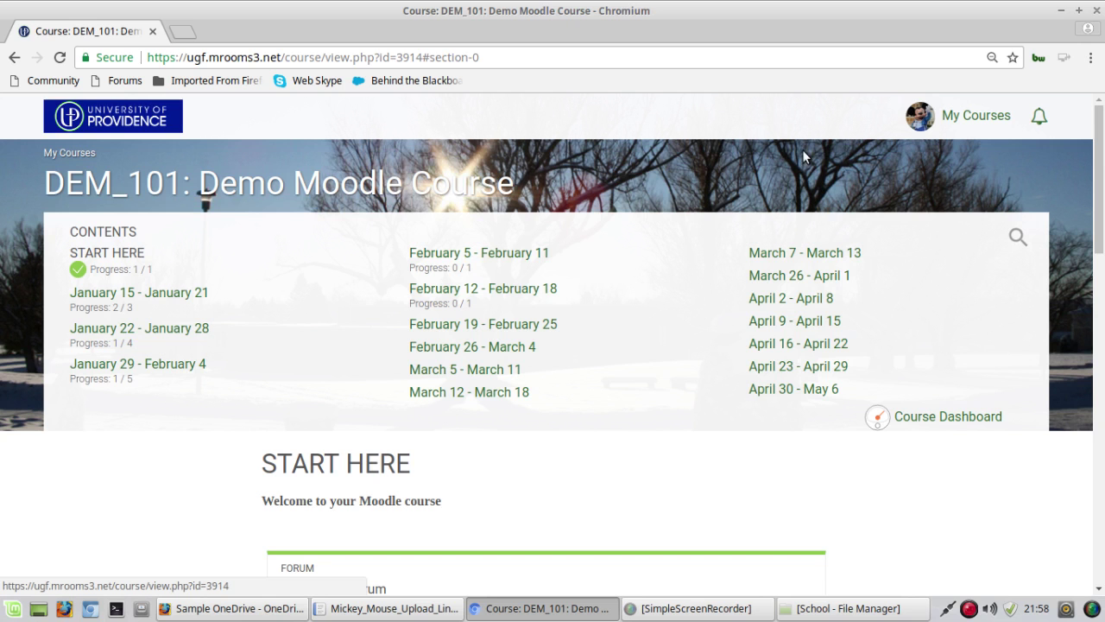
# Step: Open the Sample Moodle Course from My Courses and expand Help Resources for Students
pyautogui.click(958, 117)
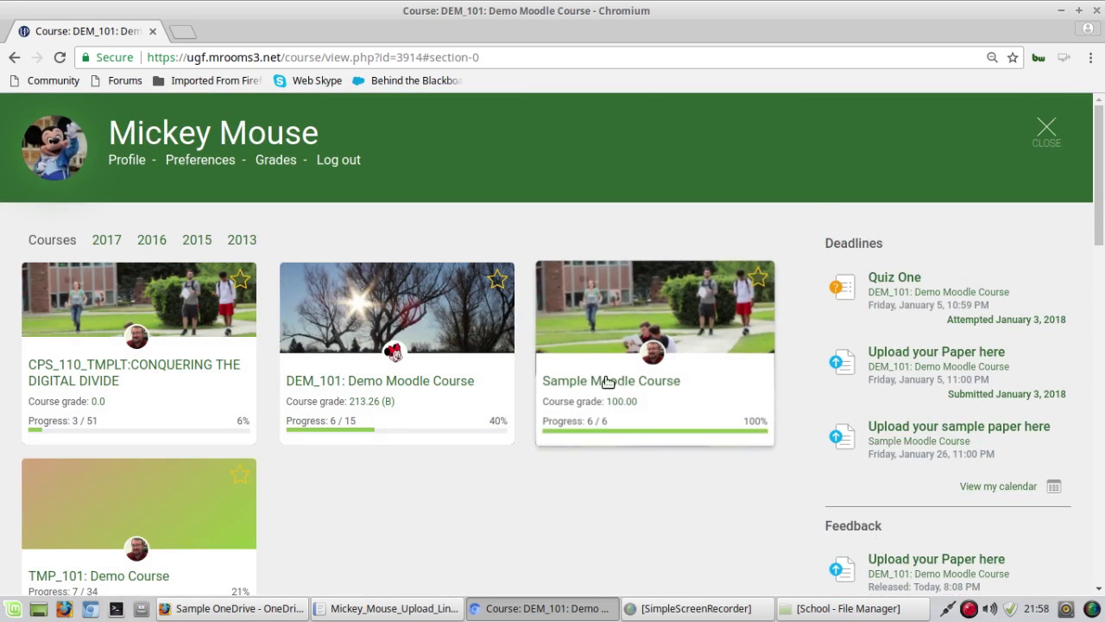
pyautogui.click(604, 381)
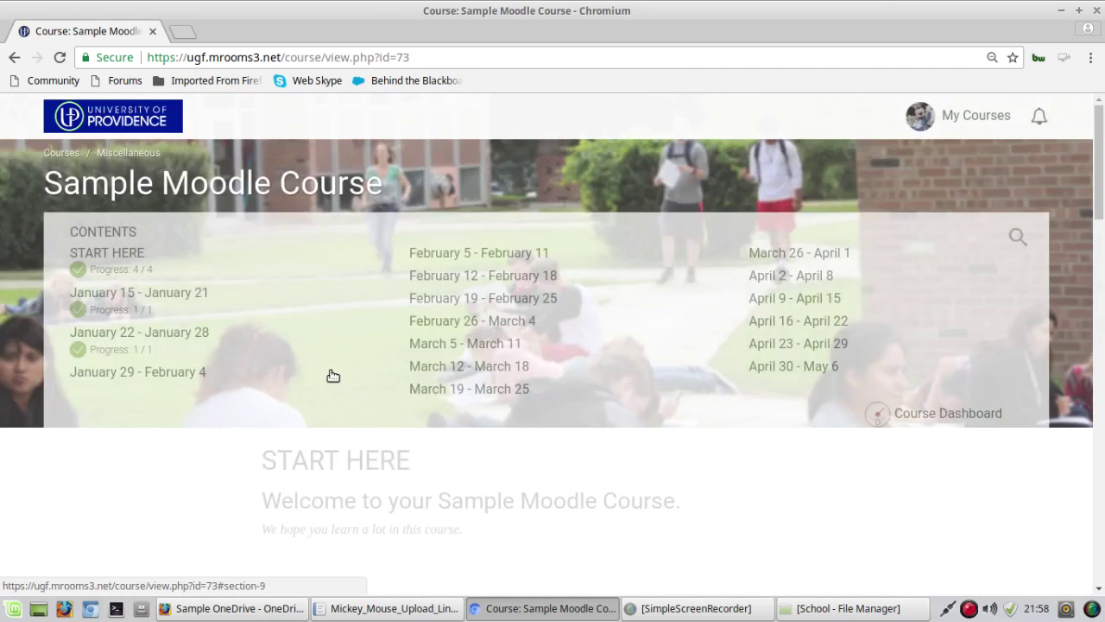
pyautogui.scroll(-9, 130, 505)
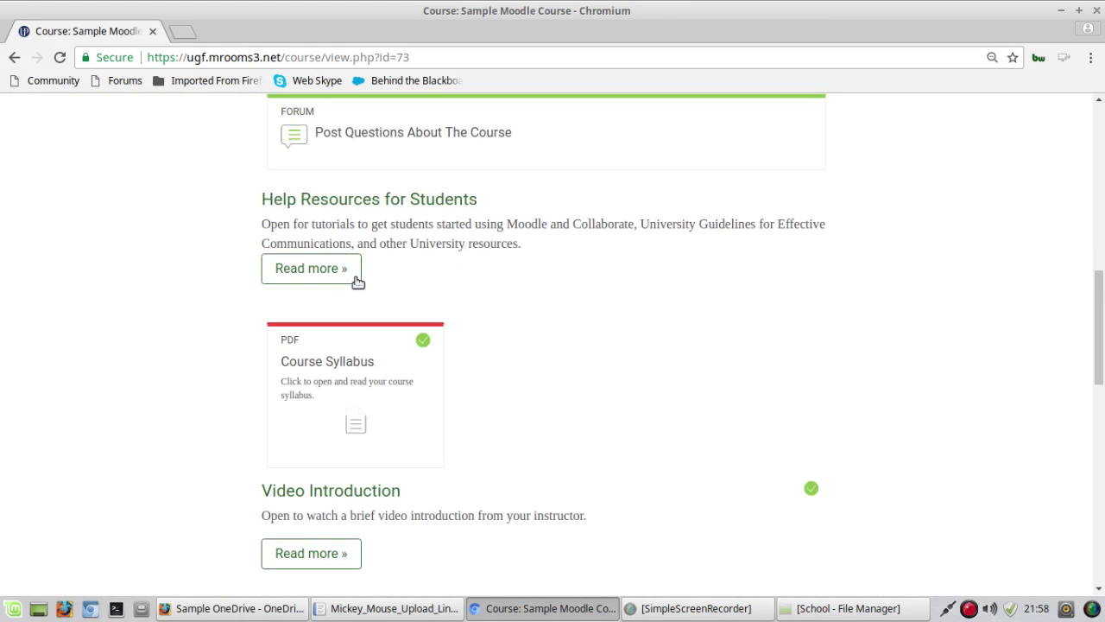
pyautogui.click(333, 279)
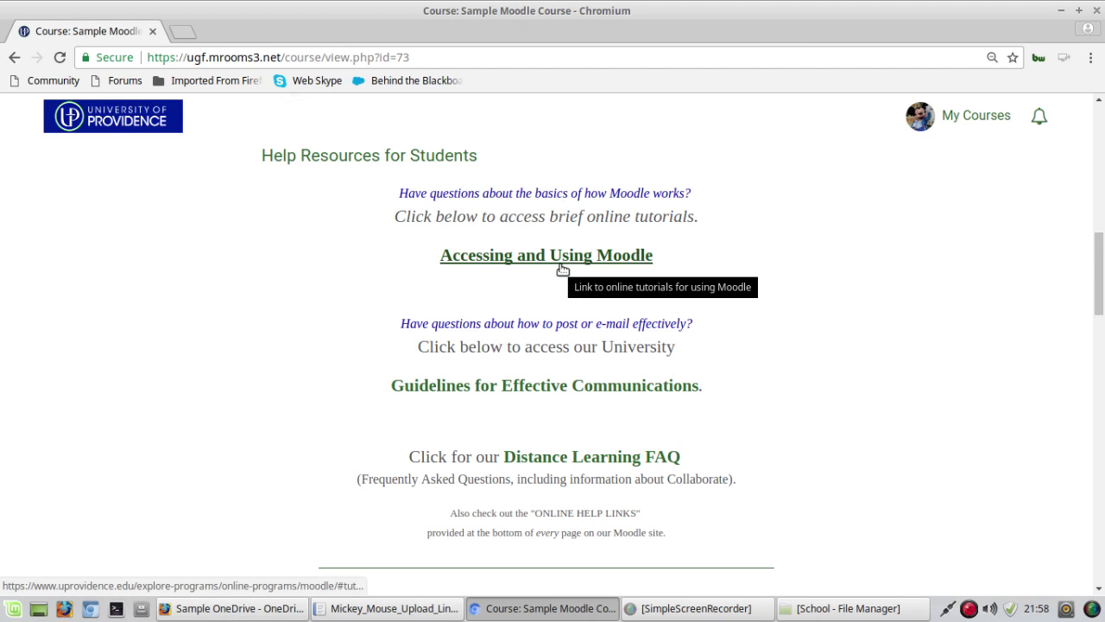
# Step: Expand the 'file is too large for Moodle' FAQ answer and read its OneDrive upload steps
pyautogui.scroll(-1, 561, 270)
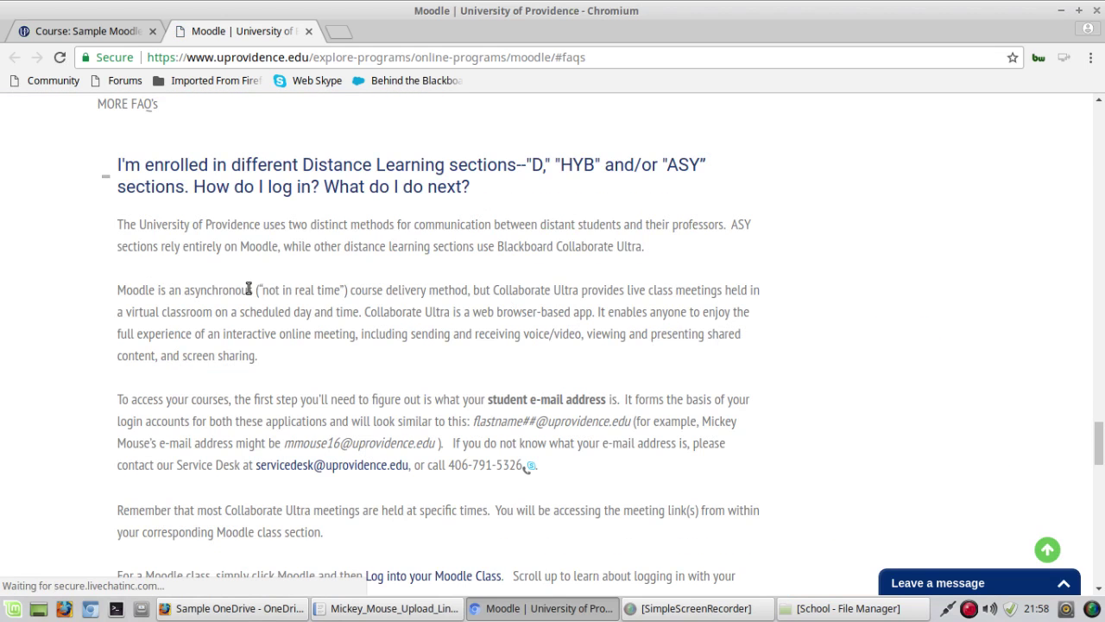
pyautogui.scroll(-10, 72, 245)
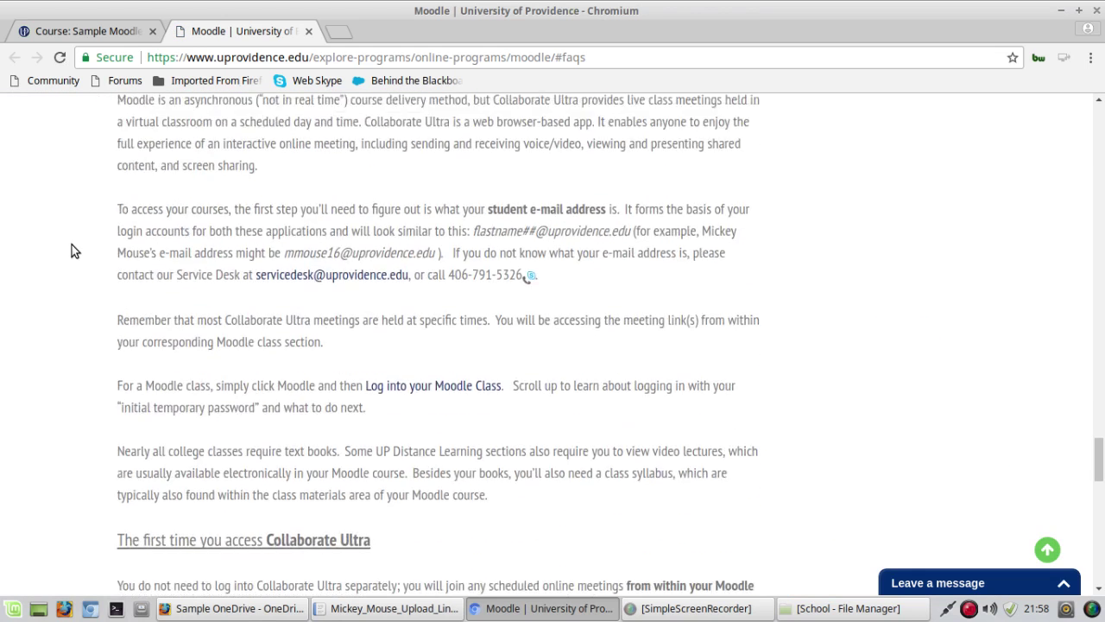
pyautogui.scroll(-6, 72, 246)
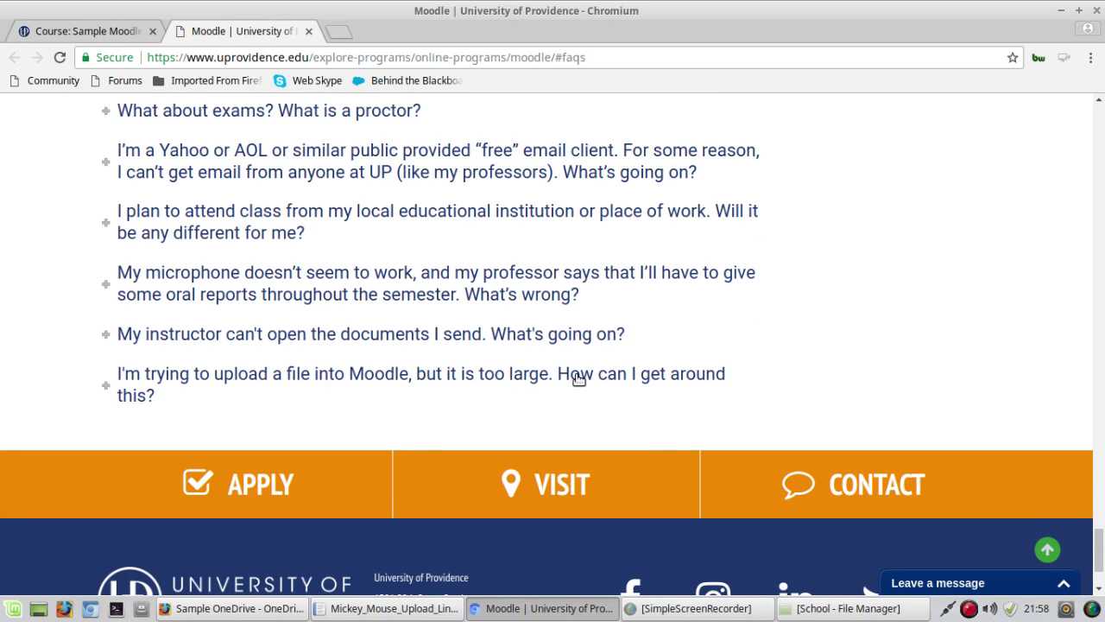
pyautogui.click(185, 382)
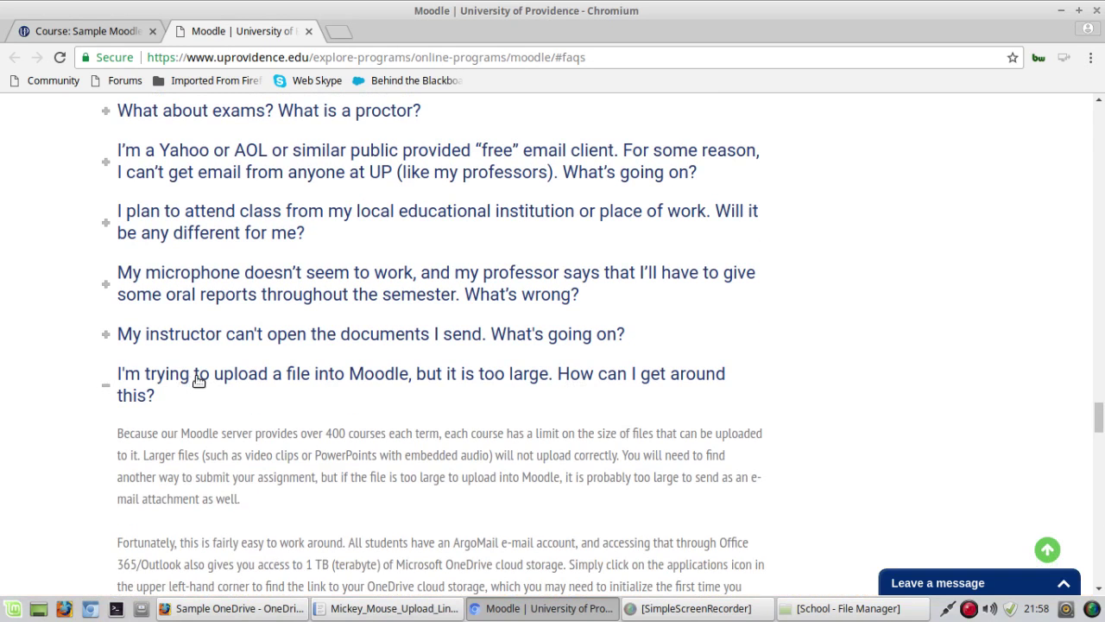
pyautogui.scroll(-5, 90, 389)
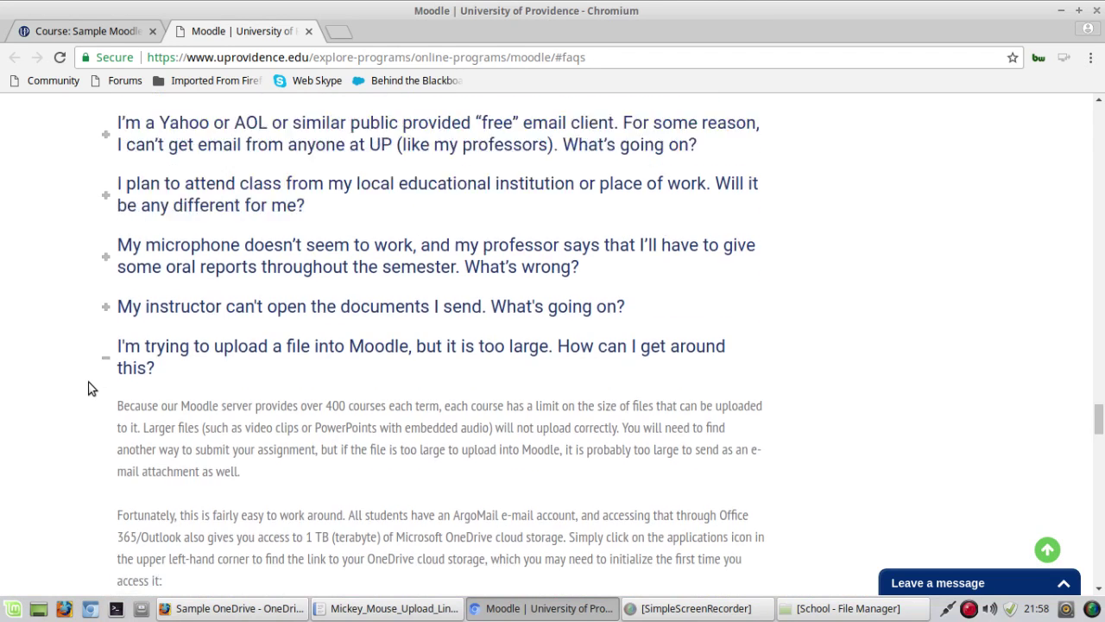
pyautogui.scroll(-5, 90, 388)
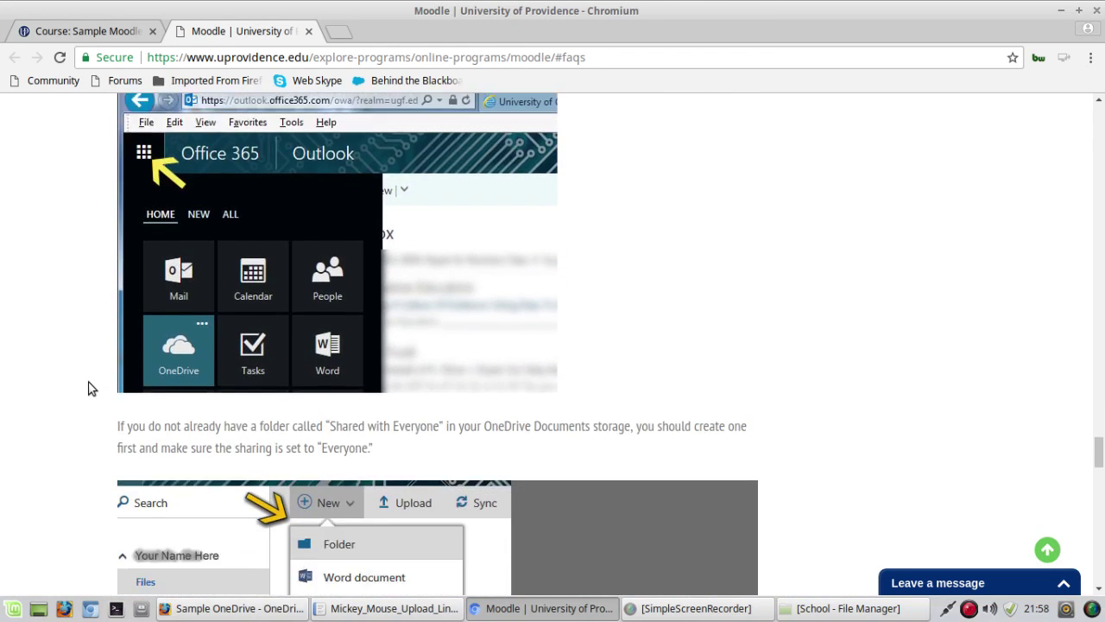
pyautogui.scroll(-7, 90, 389)
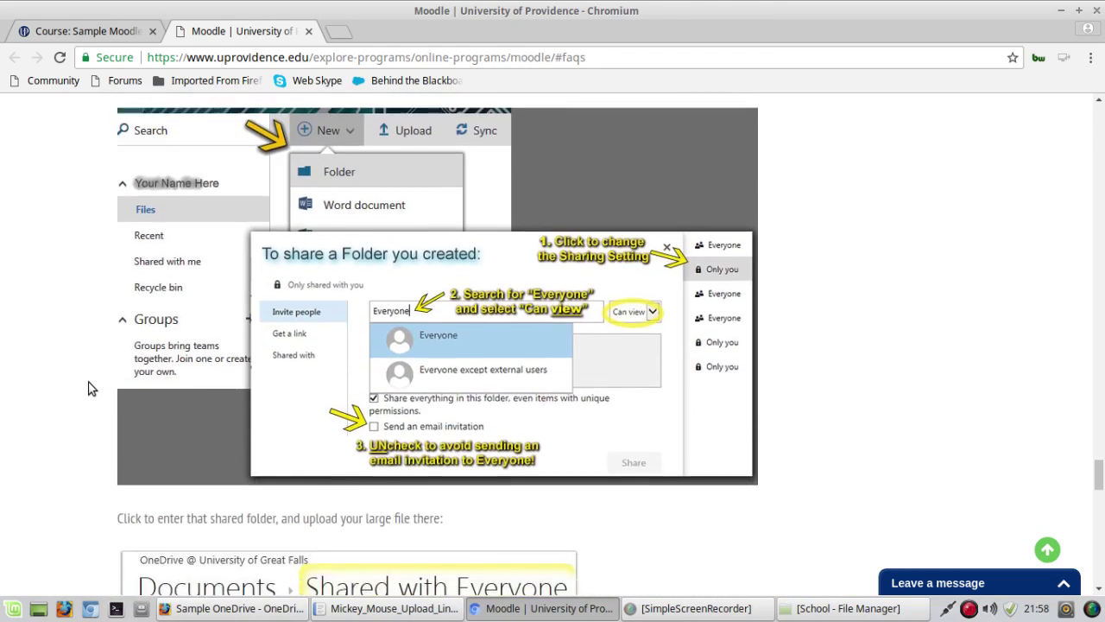
pyautogui.scroll(-5, 90, 388)
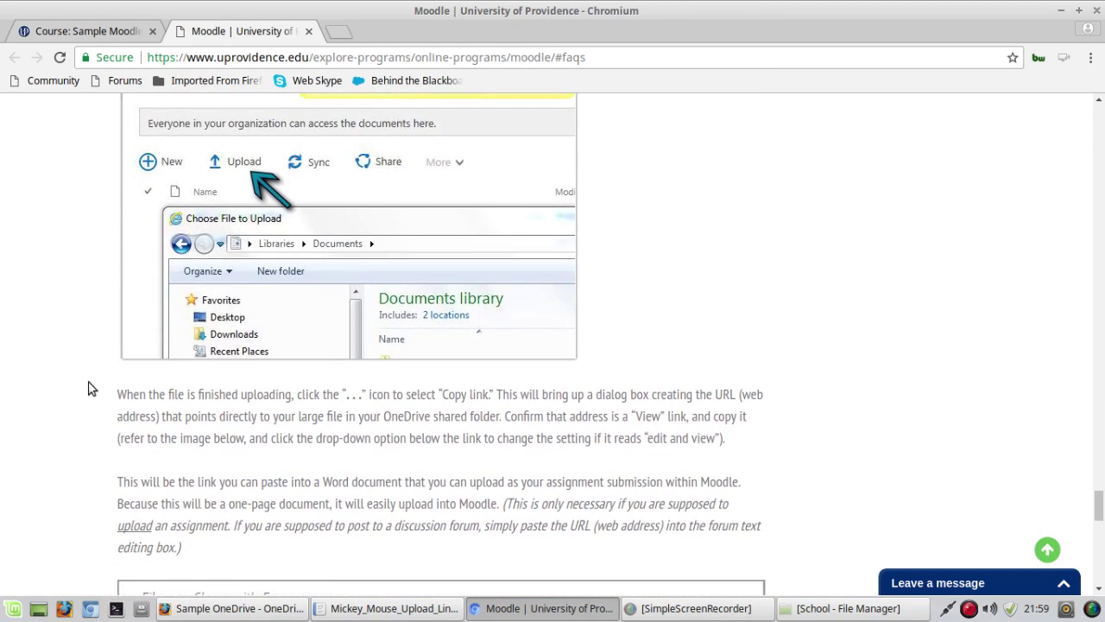
pyautogui.scroll(-4, 89, 389)
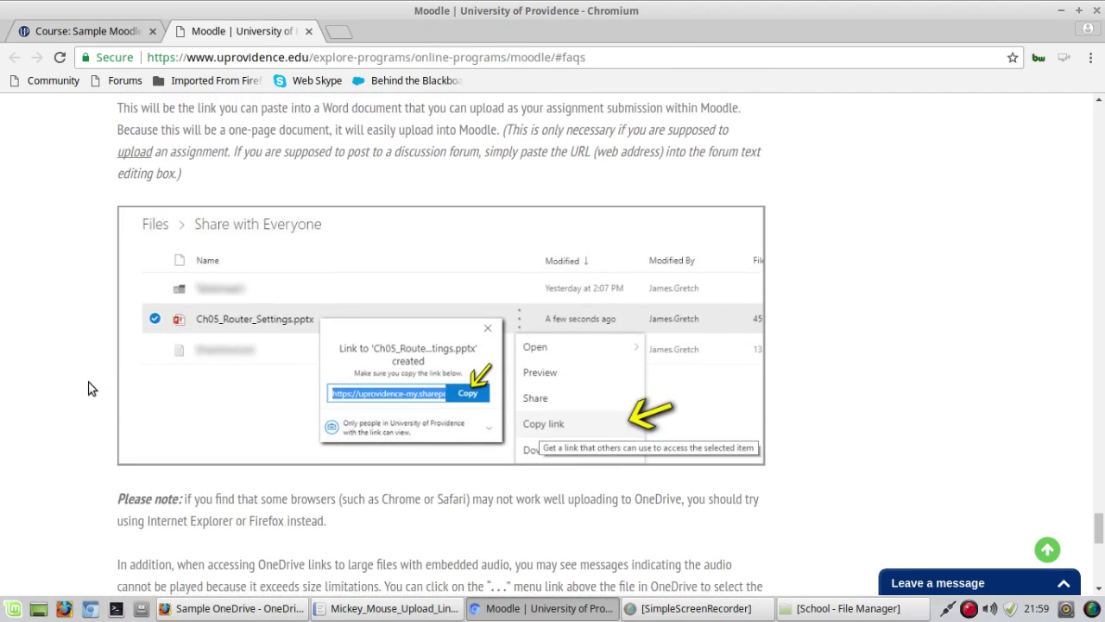
pyautogui.scroll(-3, 44, 468)
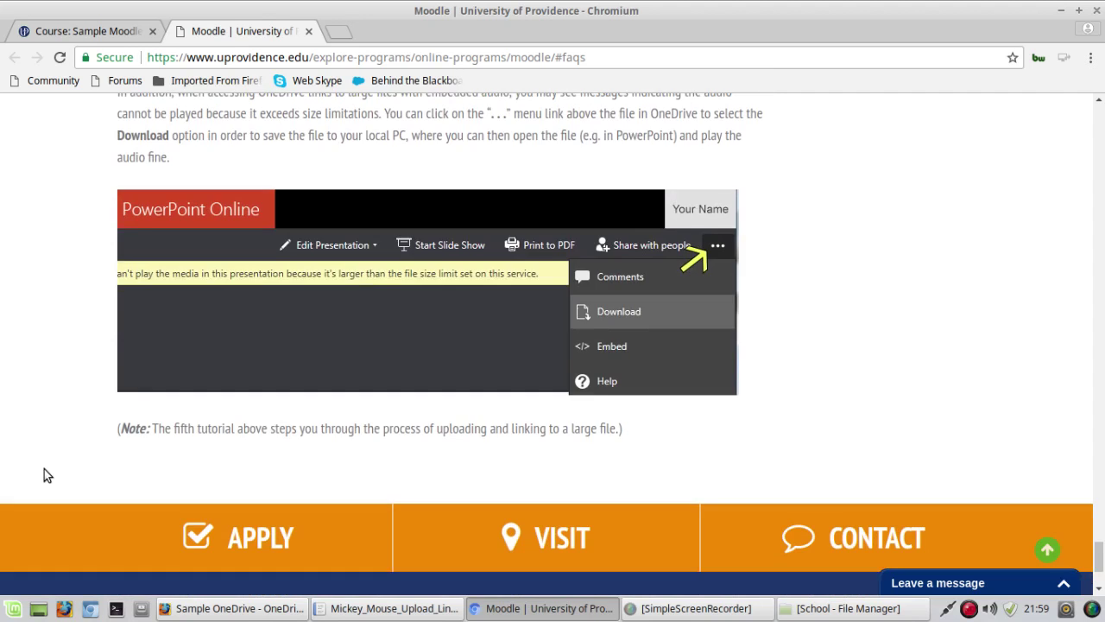
pyautogui.scroll(9, 44, 469)
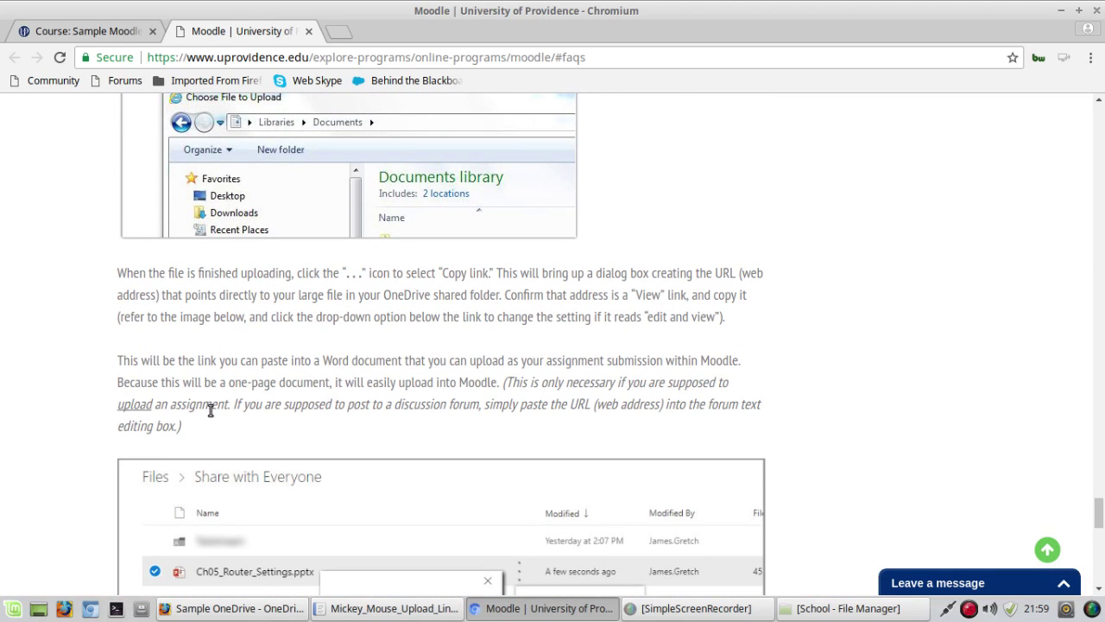
# Step: Back in Moodle, open the Upload OneDrive Link assignment for DEM_101 from the Deadlines list
pyautogui.click(82, 34)
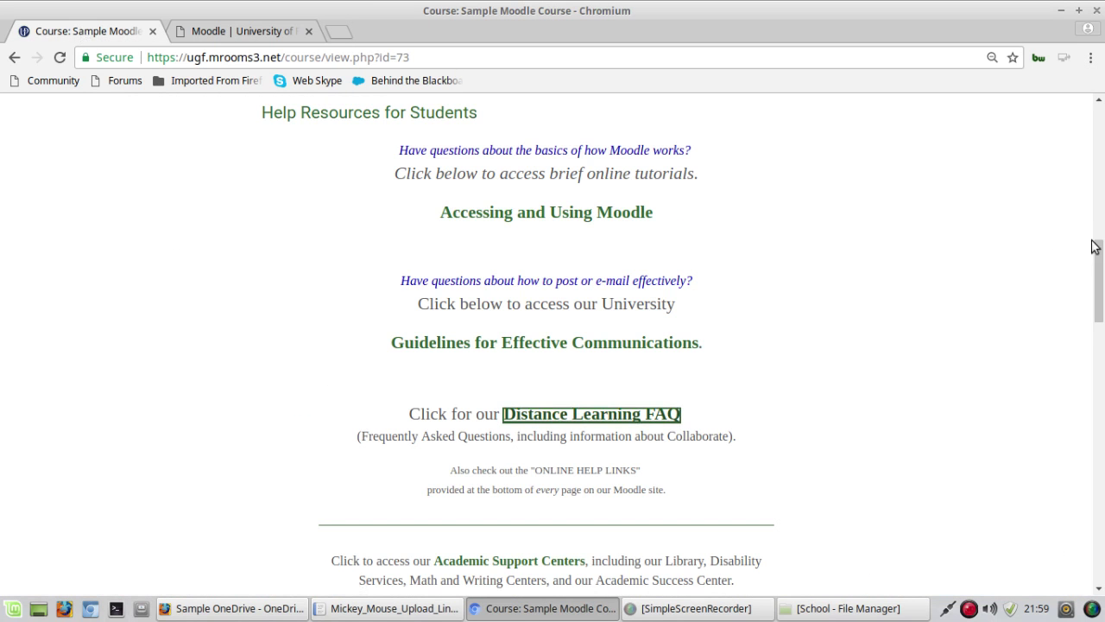
pyautogui.moveTo(1093, 242); pyautogui.dragTo(1101, 110)
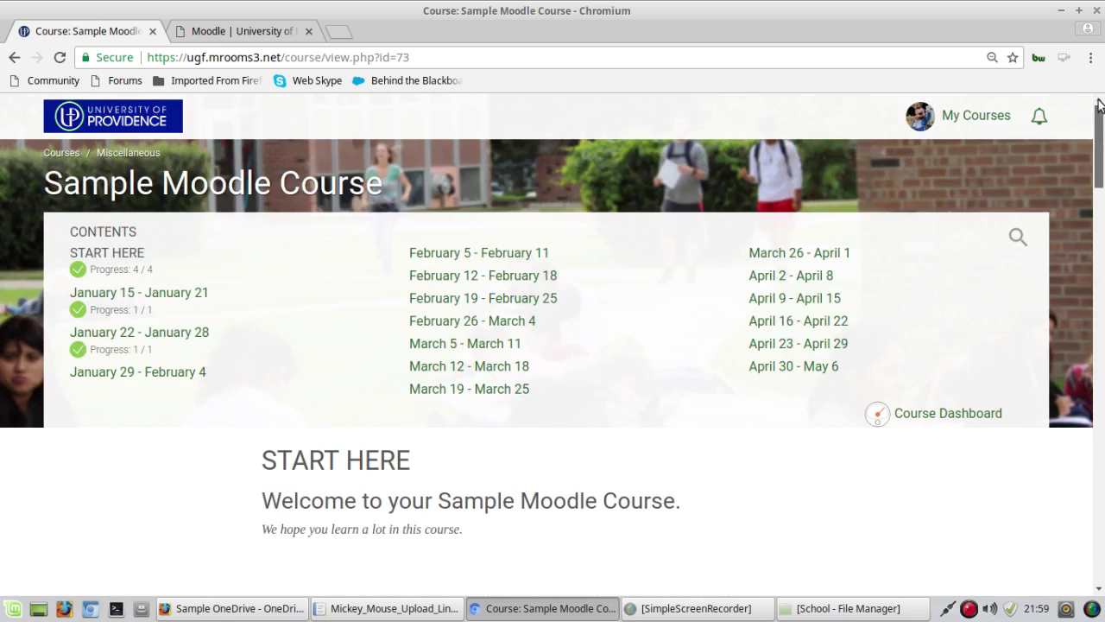
pyautogui.click(963, 118)
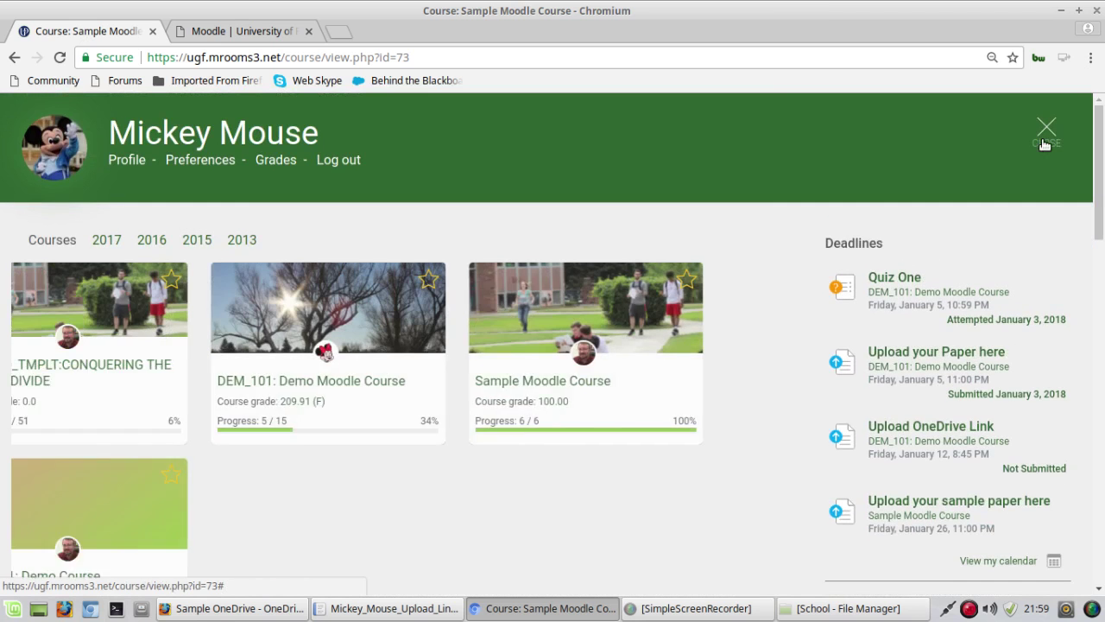
pyautogui.scroll(-3, 791, 257)
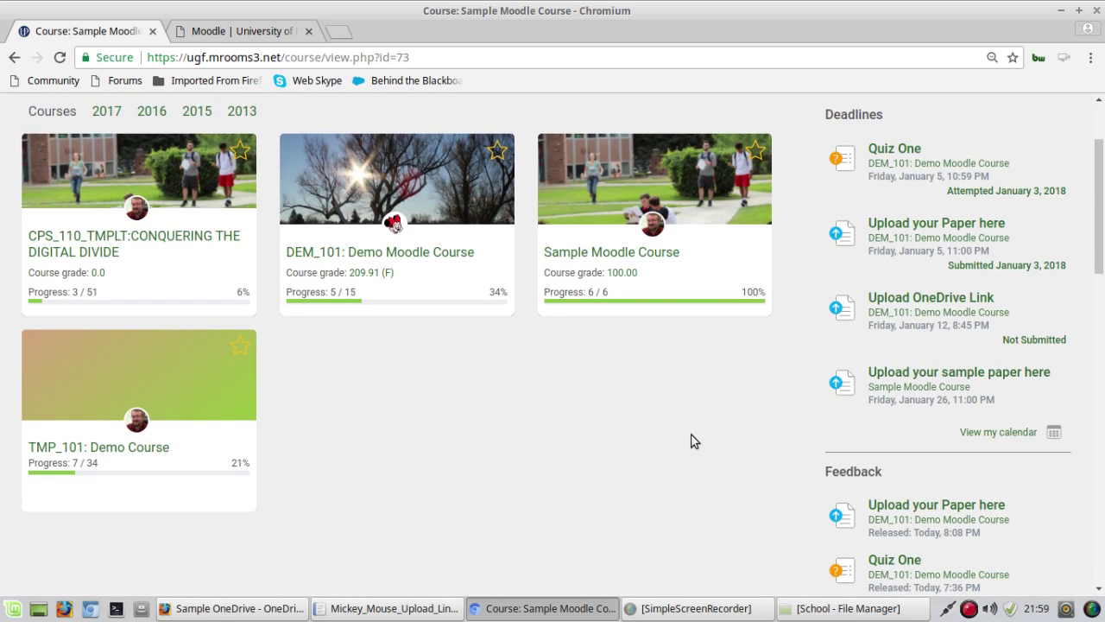
pyautogui.click(933, 313)
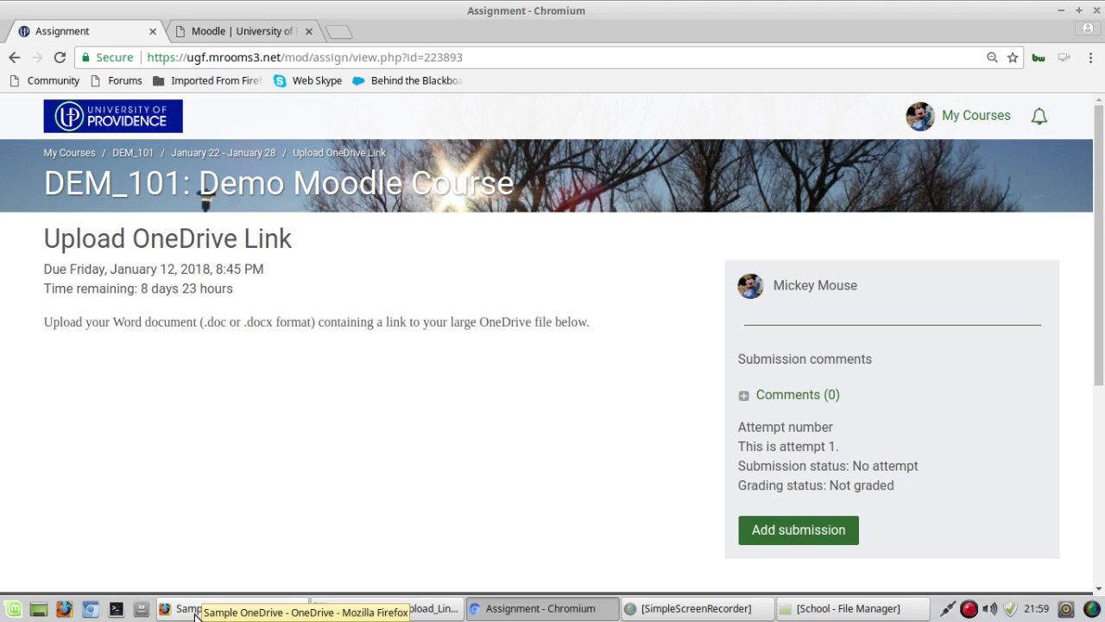
# Step: Switch to the OneDrive window showing the empty Sample OneDrive folder, briefly viewing the Office 365 apps
pyautogui.click(196, 608)
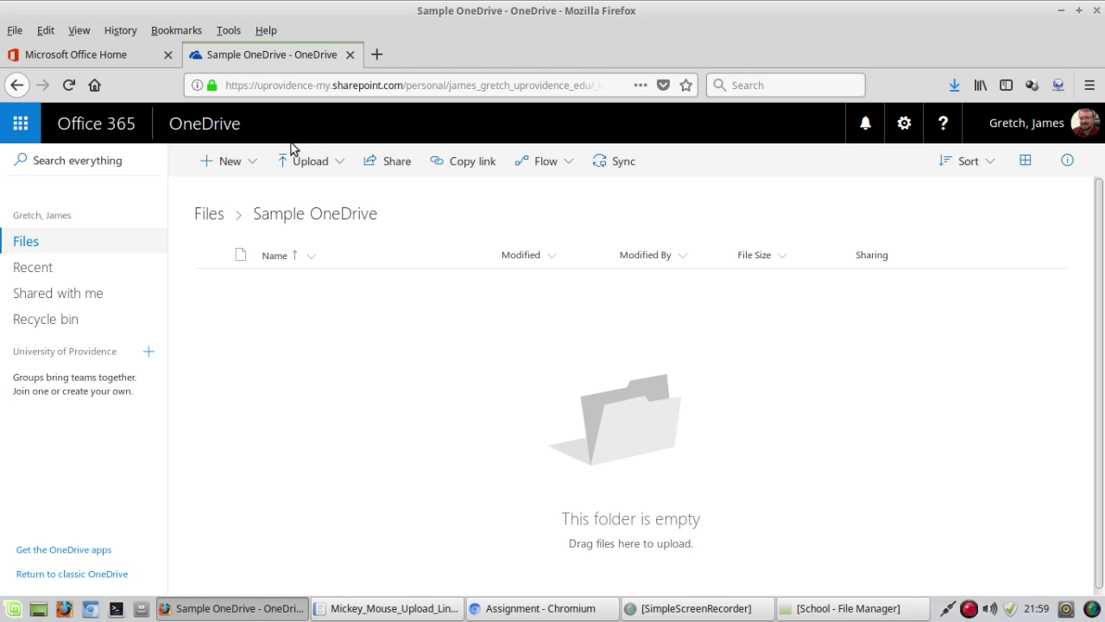
pyautogui.click(21, 126)
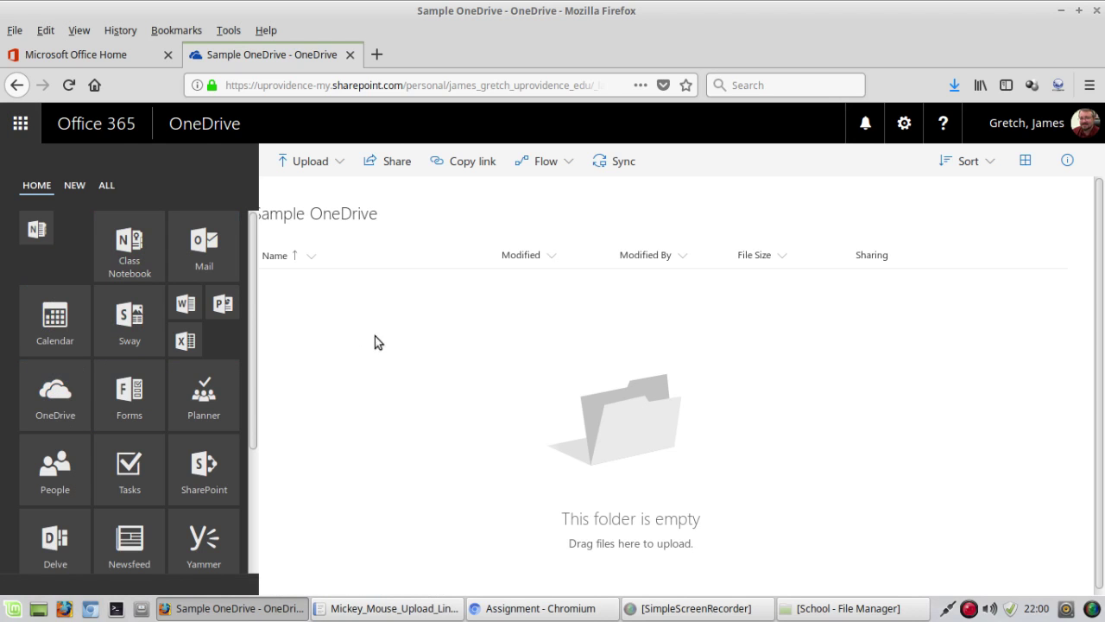
pyautogui.click(21, 123)
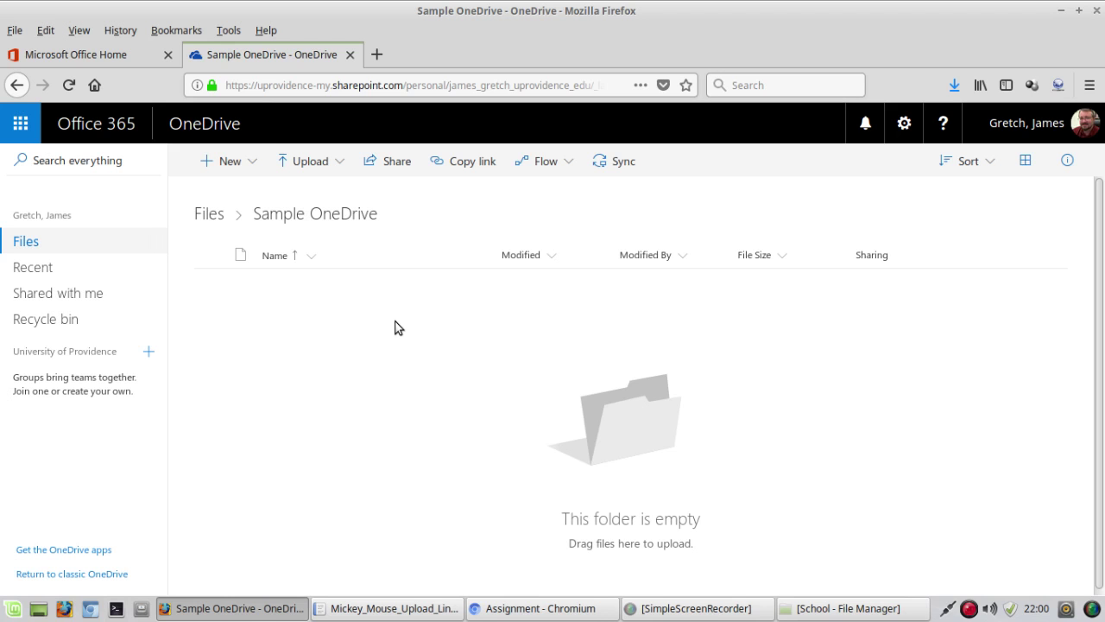
# Step: Add a new folder called 'Shared with Everyone' inside Sample OneDrive
pyautogui.click(249, 163)
pyautogui.click(239, 203)
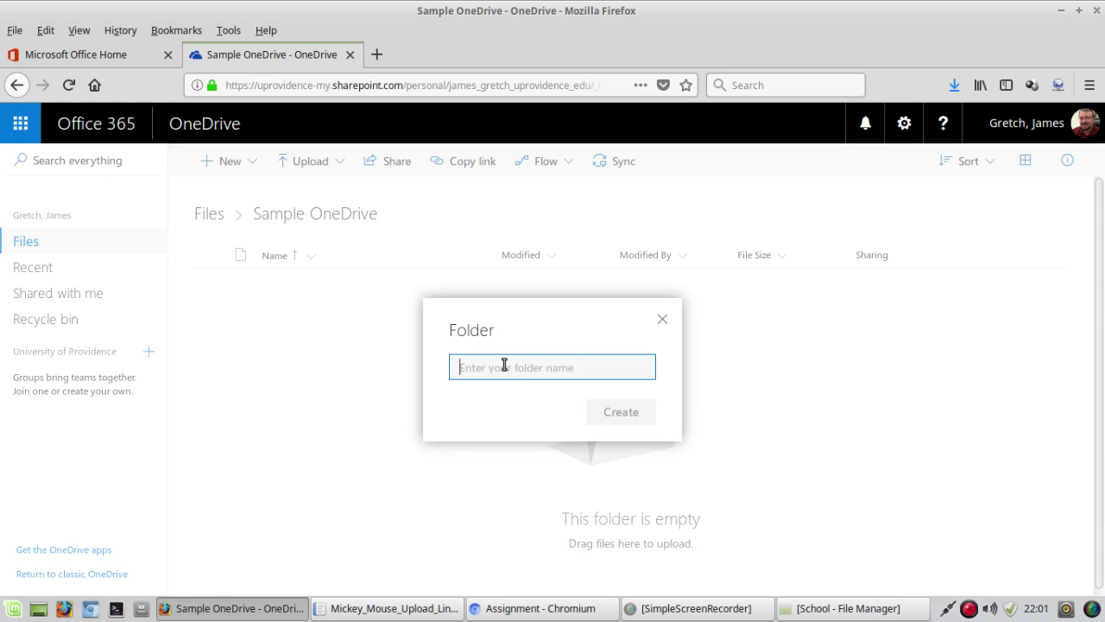
pyautogui.write('Sha')
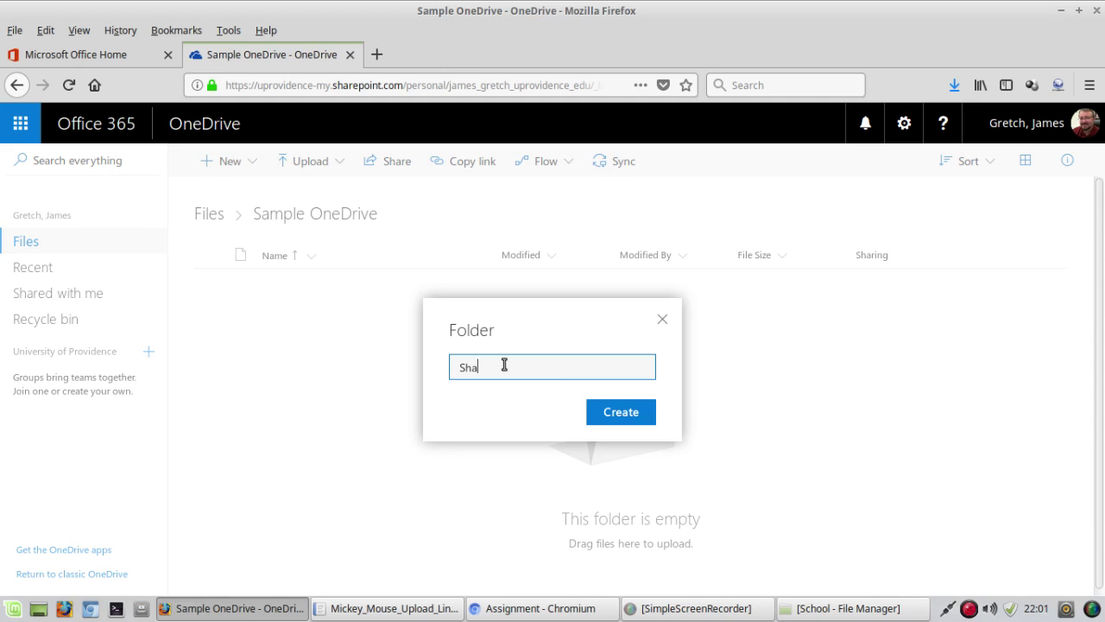
pyautogui.write('red with Everyone')
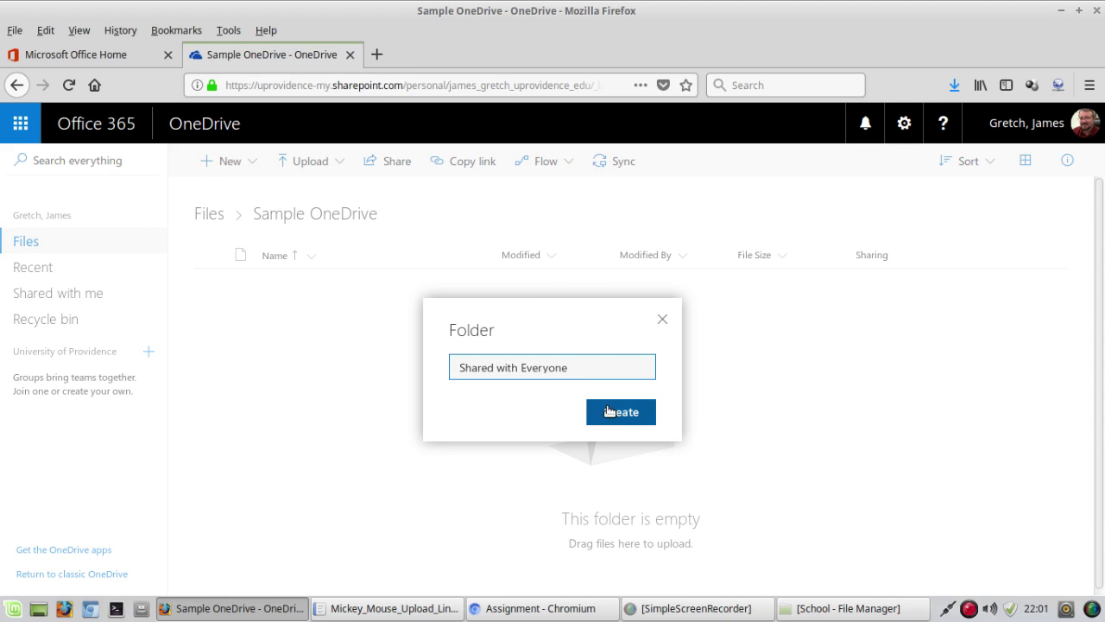
pyautogui.click(606, 411)
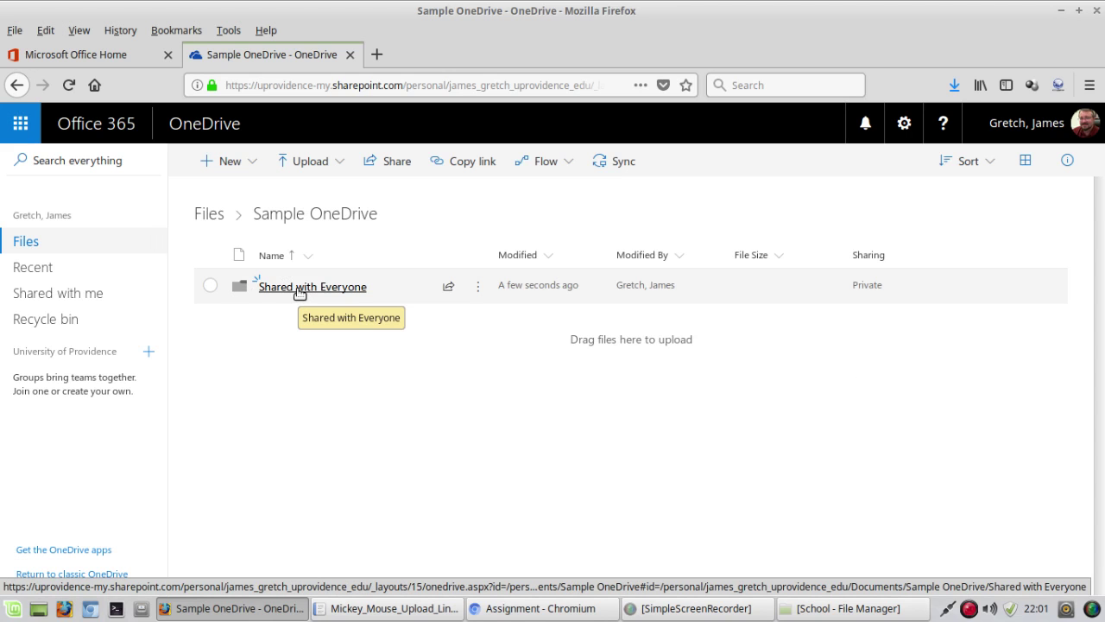
# Step: Select the Shared with Everyone folder and add the Everyone group as a share recipient
pyautogui.click(866, 290)
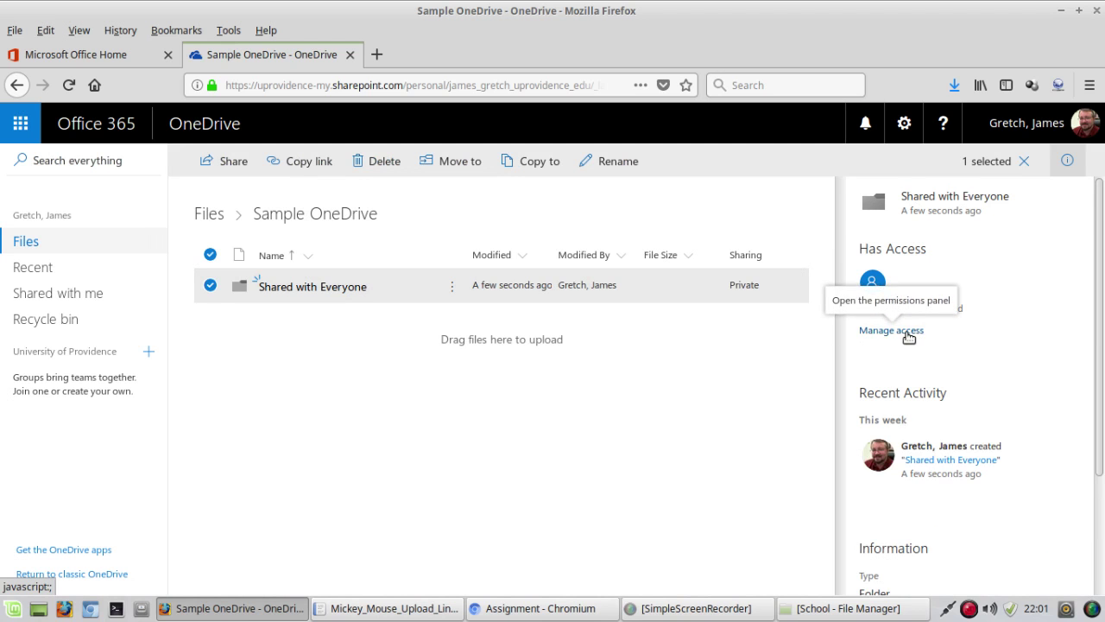
pyautogui.click(874, 285)
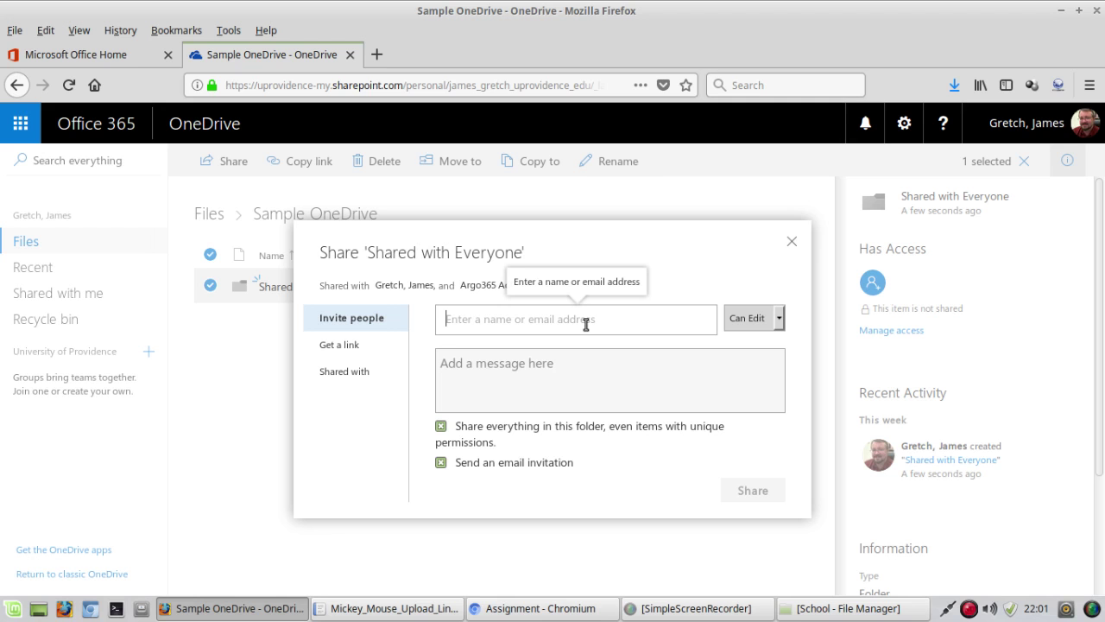
pyautogui.write('Everf')
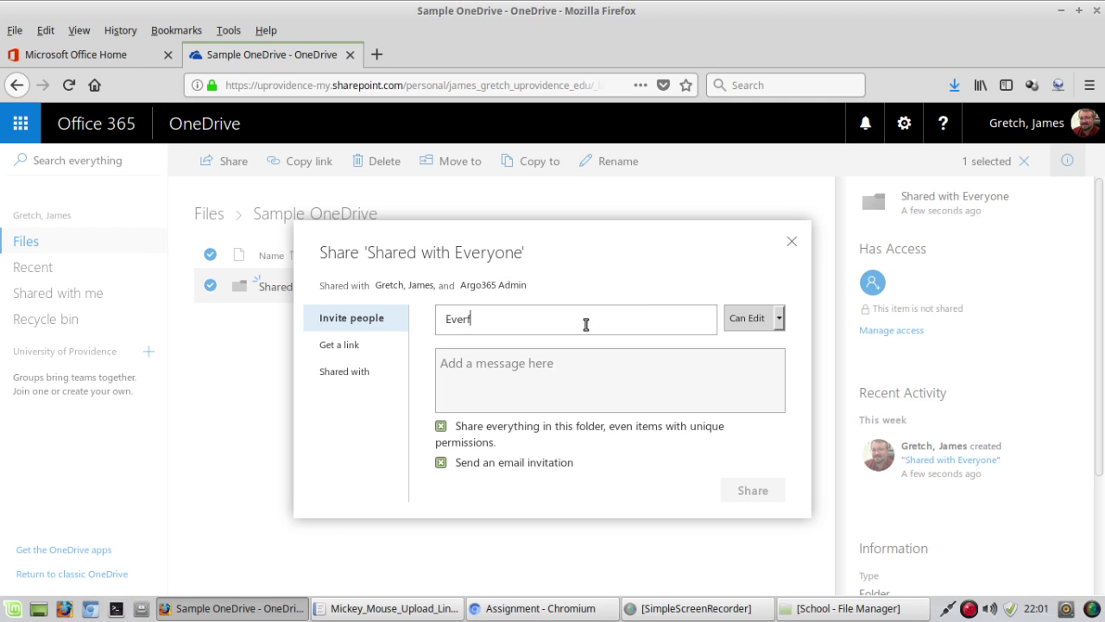
pyautogui.press('BackSpace')
pyautogui.write('yone')
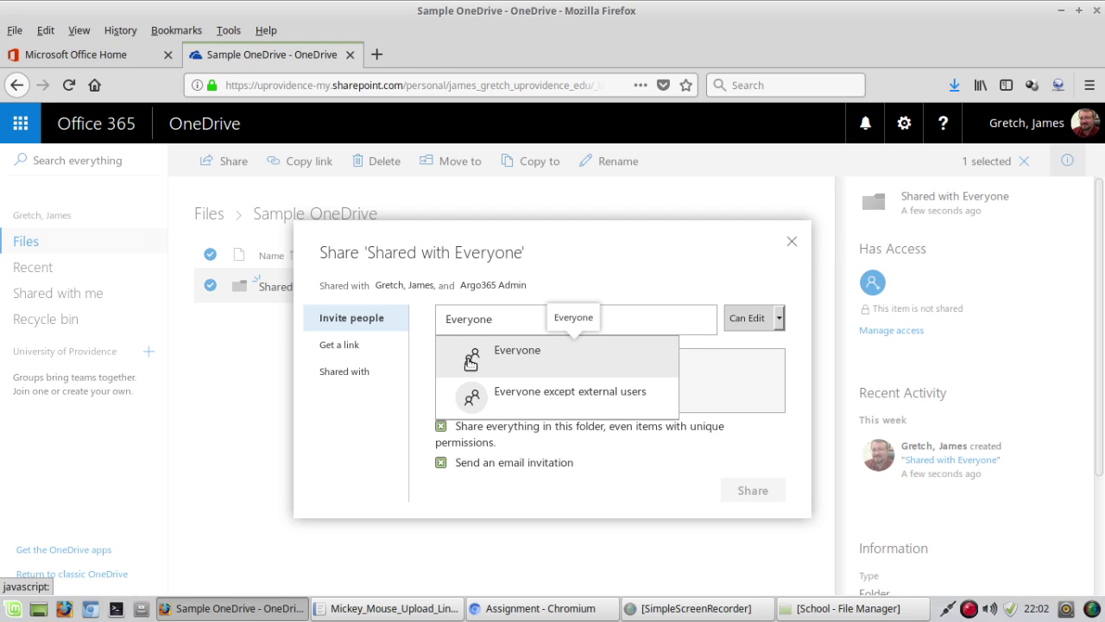
pyautogui.click(470, 361)
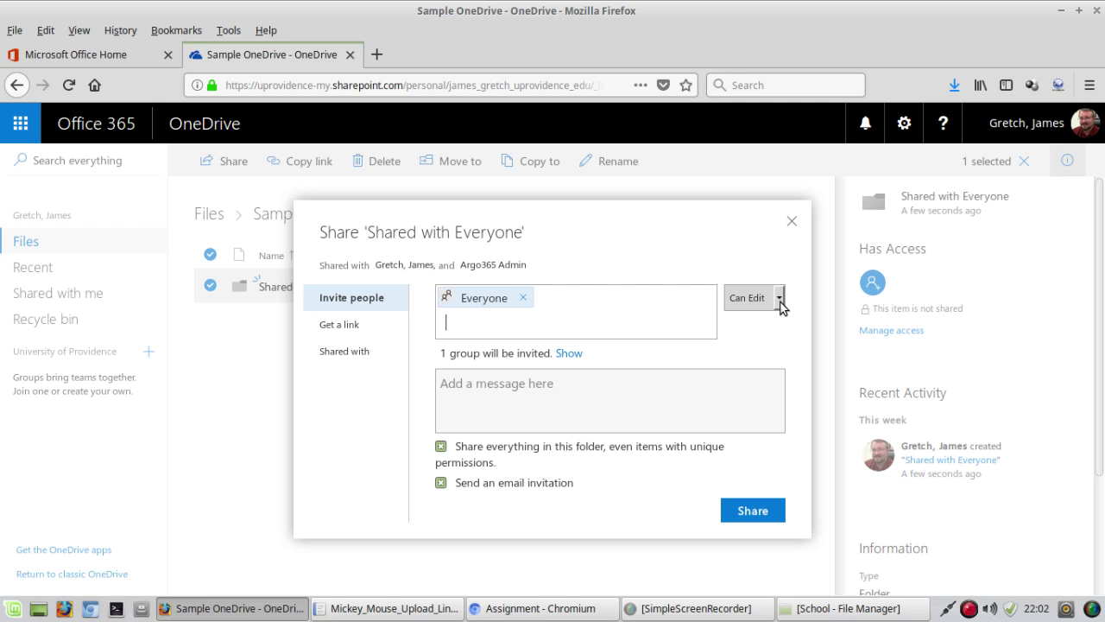
# Step: Set Everyone to Can View, turn off the email invitation, and share the folder
pyautogui.click(780, 300)
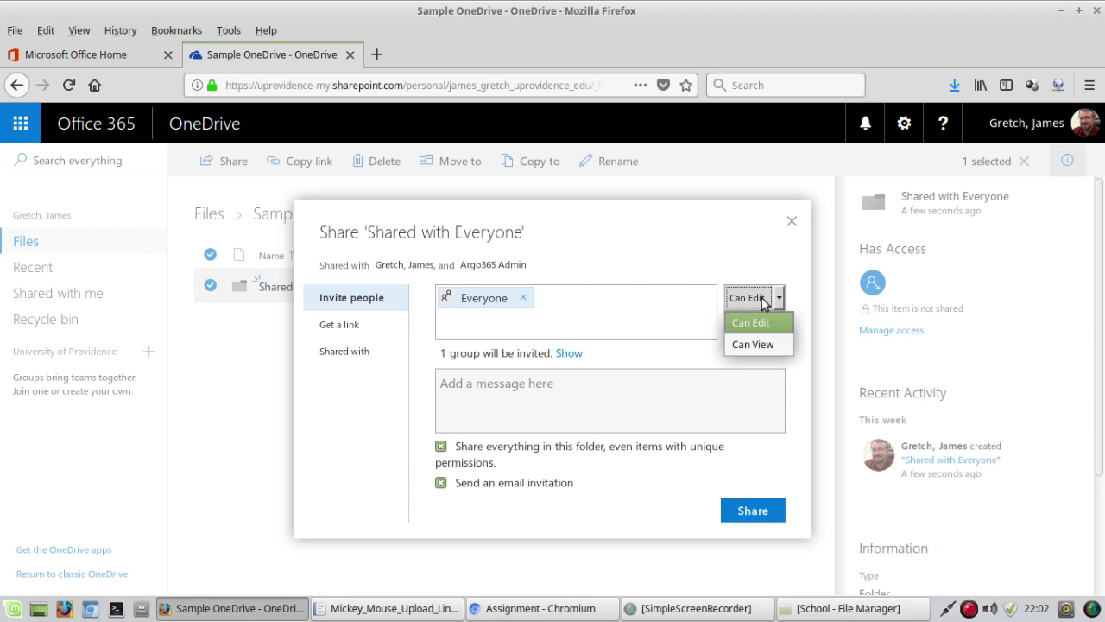
pyautogui.click(745, 345)
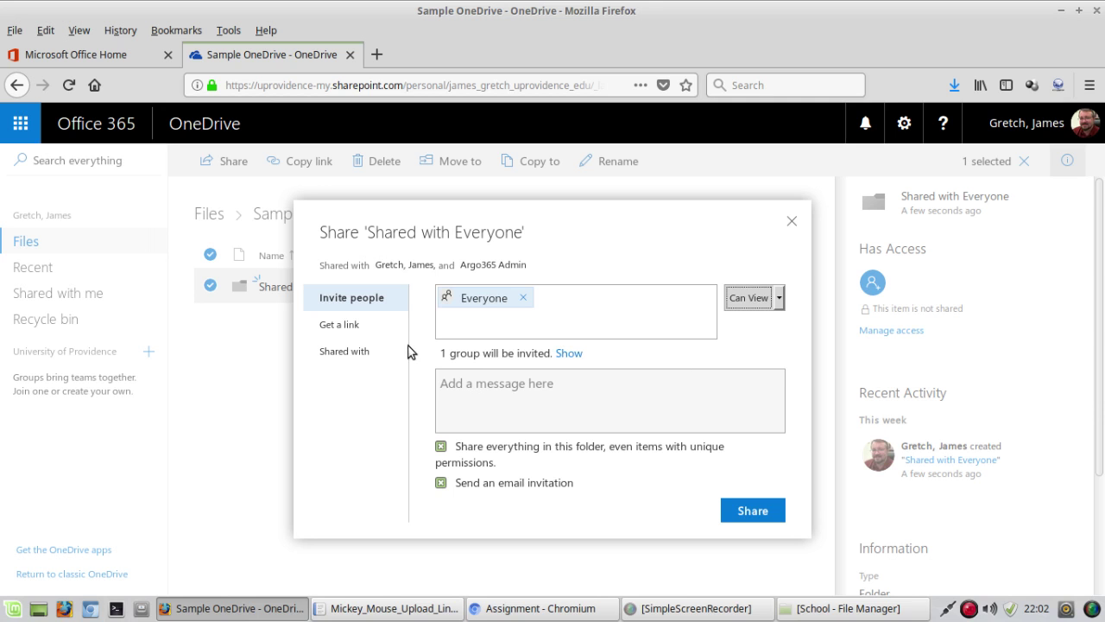
pyautogui.click(440, 484)
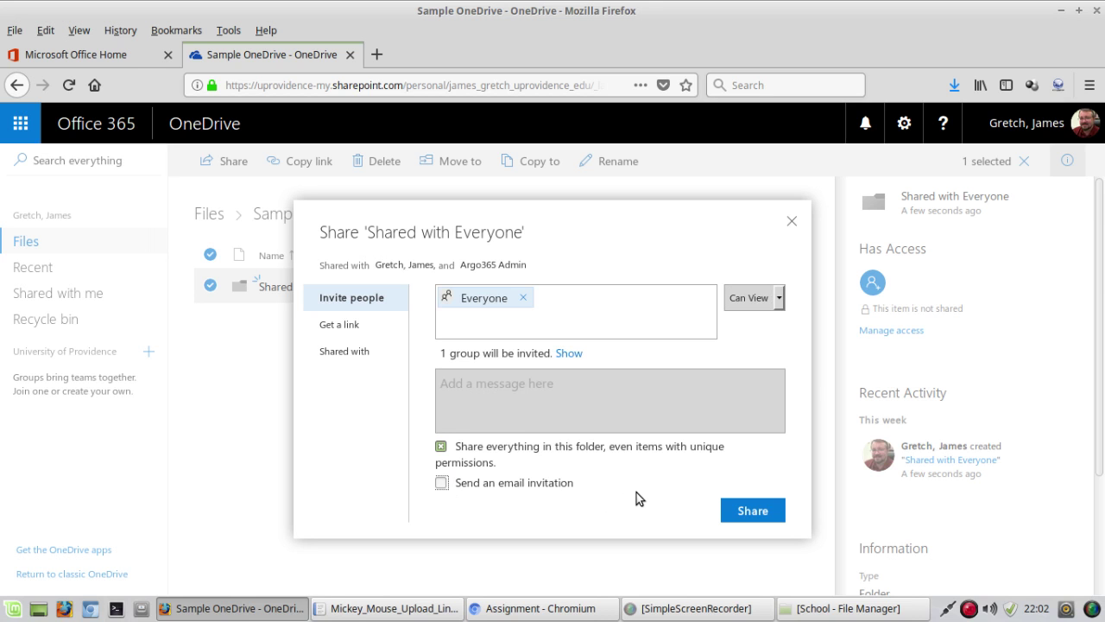
pyautogui.click(749, 515)
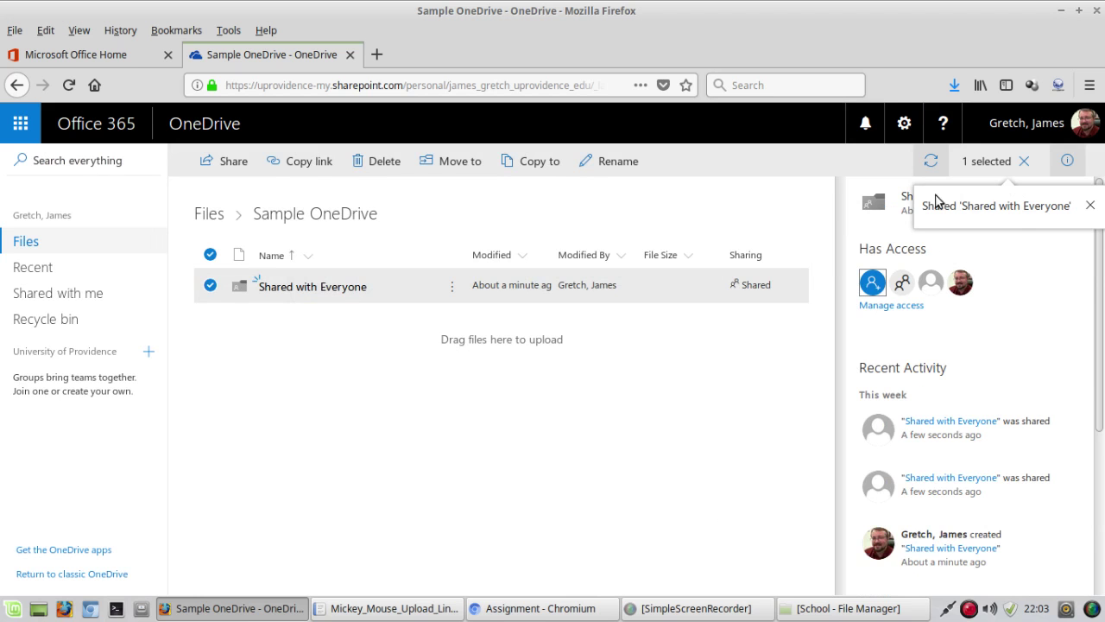
# Step: Dismiss the sharing notice, close the details pane, and open the Shared with Everyone folder
pyautogui.click(1091, 206)
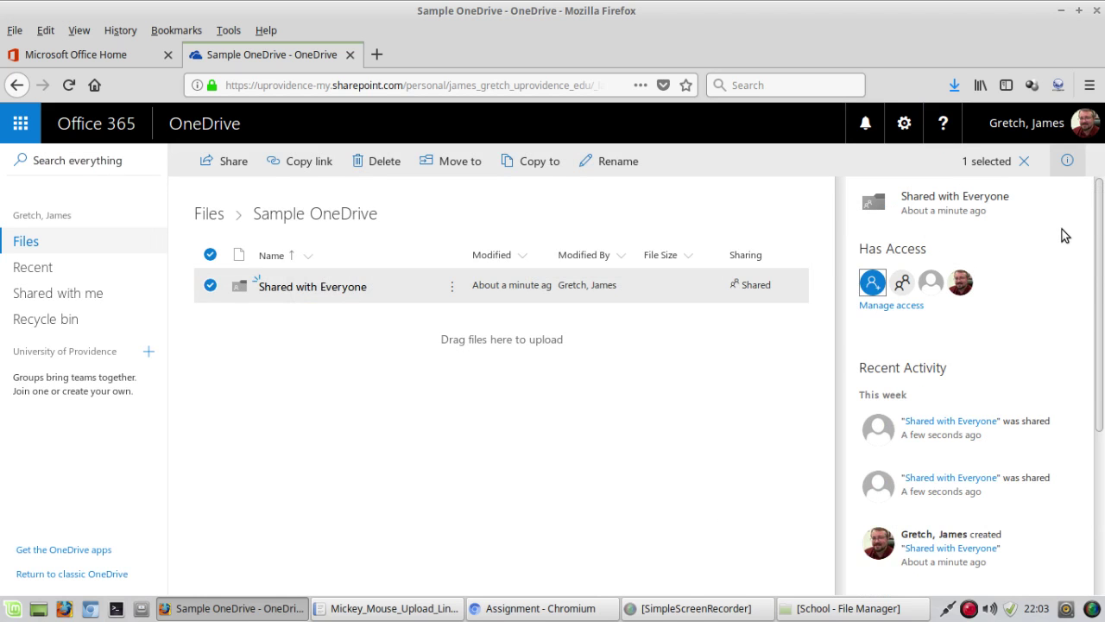
pyautogui.click(1027, 161)
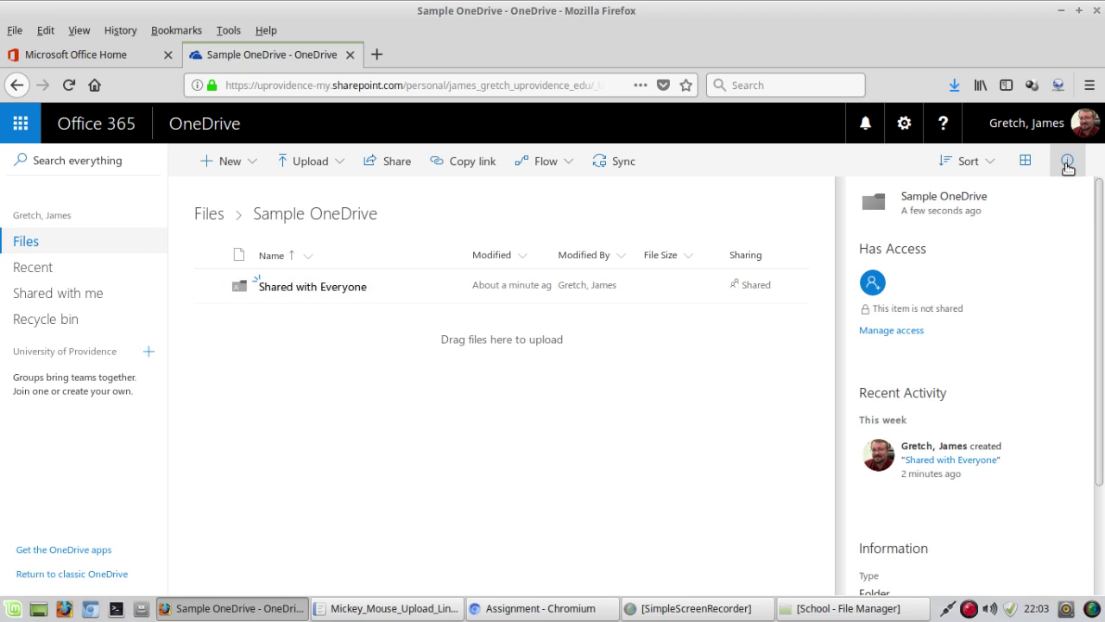
pyautogui.click(1068, 166)
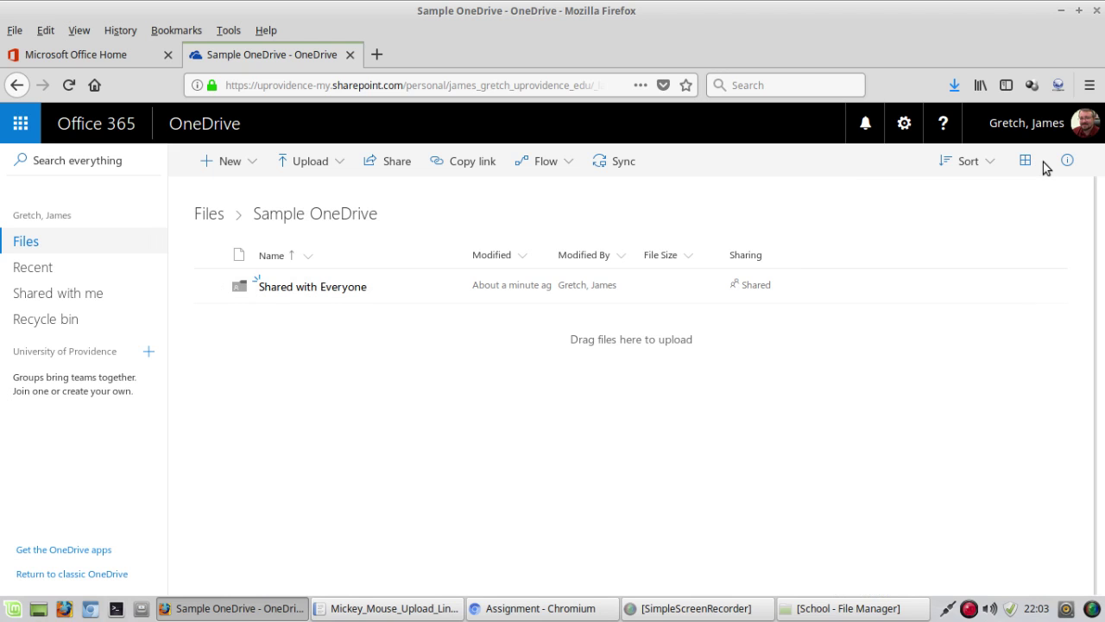
pyautogui.click(274, 299)
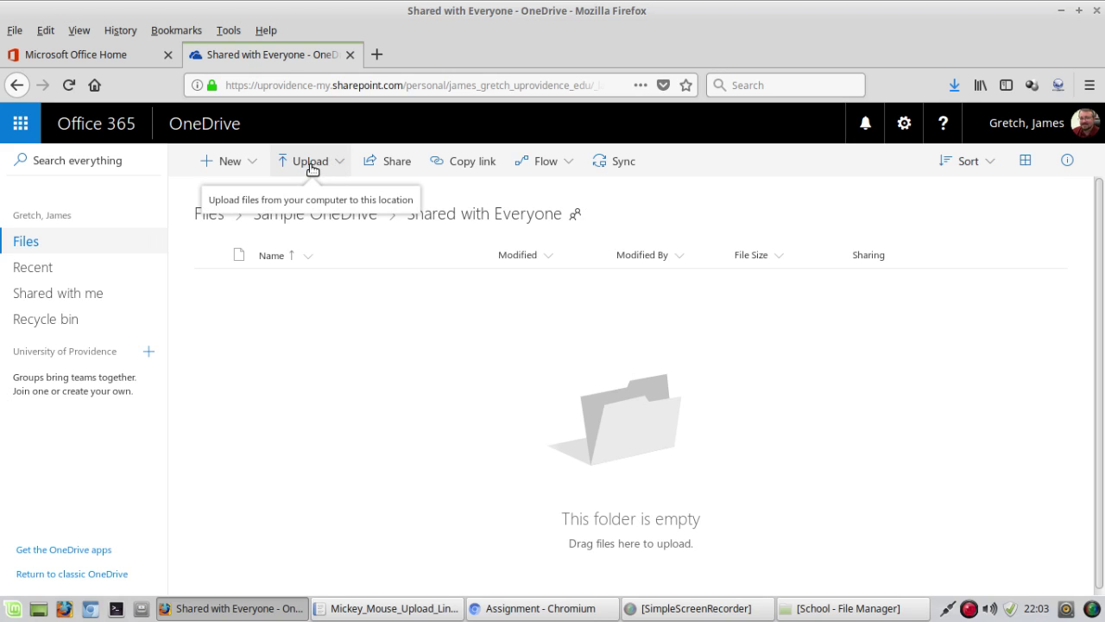
# Step: Upload Ch05_Router_Settings.pptx from Documents > School into the Shared with Everyone folder
pyautogui.click(309, 163)
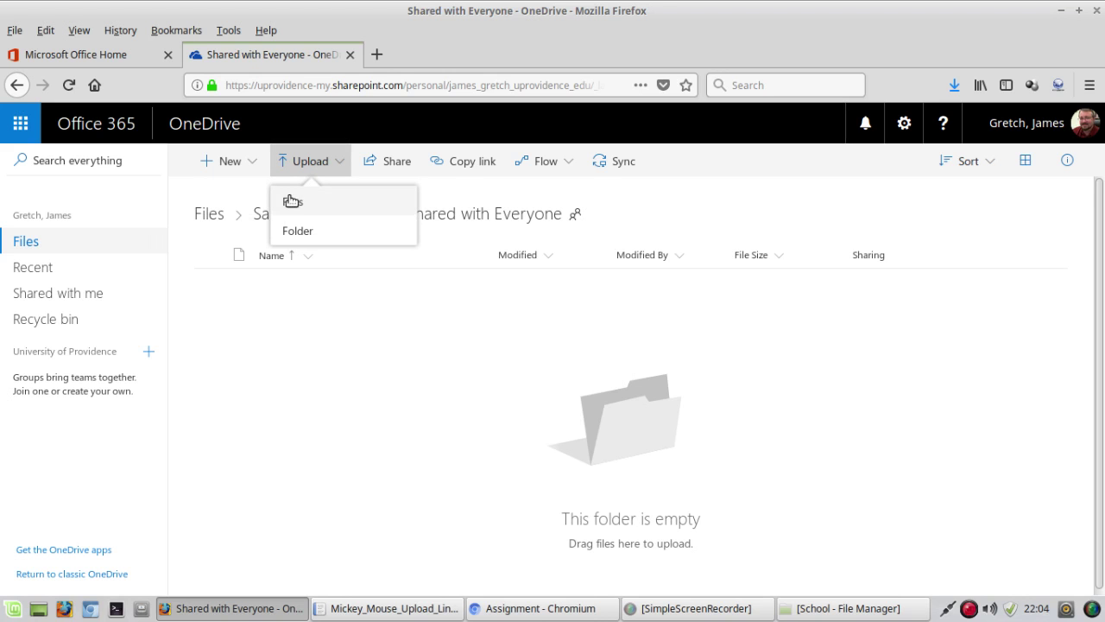
pyautogui.click(293, 203)
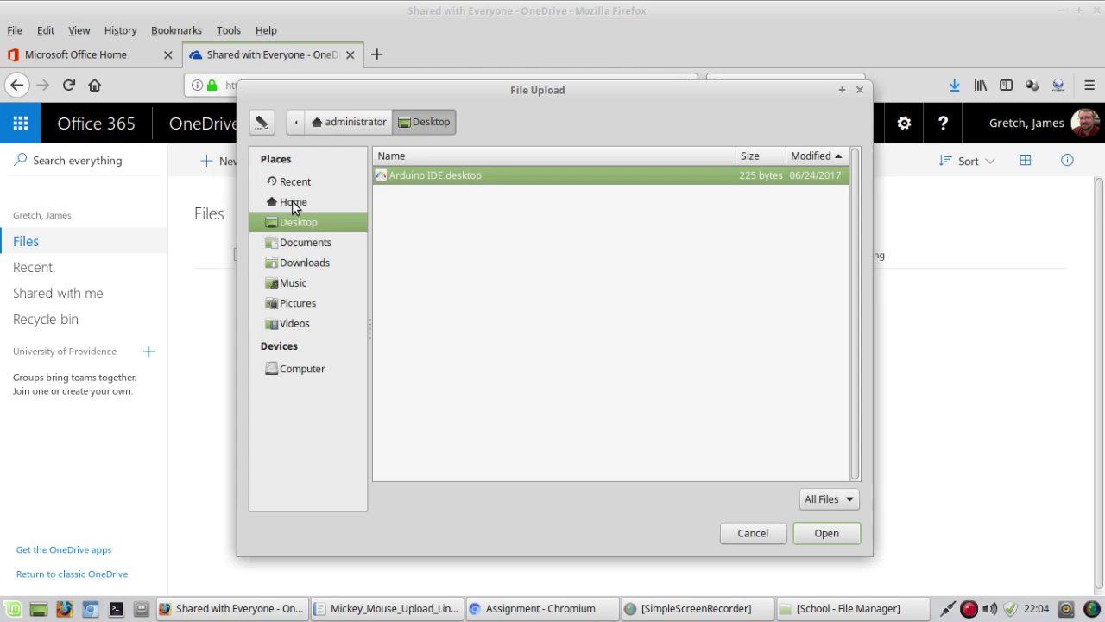
pyautogui.click(290, 244)
pyautogui.doubleClick(410, 179)
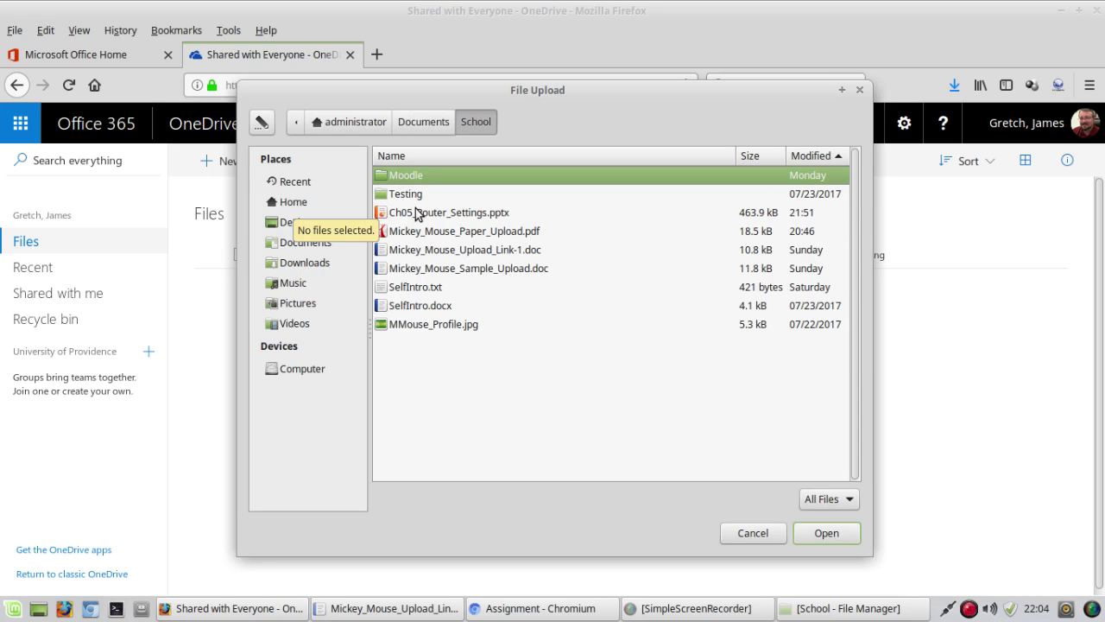
pyautogui.click(419, 212)
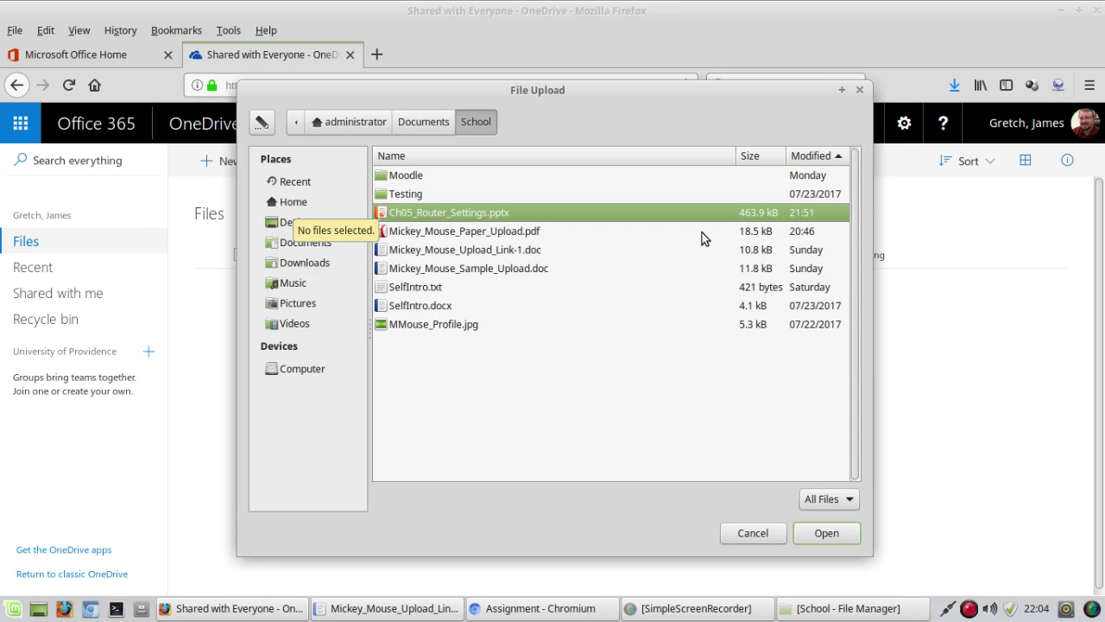
pyautogui.click(839, 534)
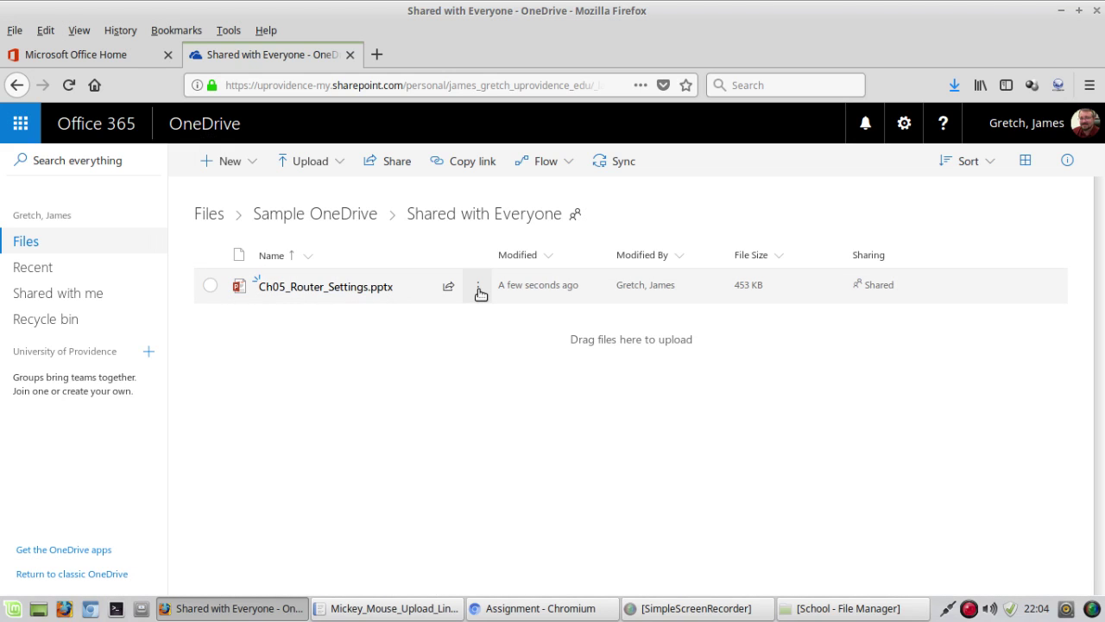
# Step: Copy a OneDrive link to Ch05_Router_Settings.pptx and bring the Writer upload-link document forward
pyautogui.click(480, 292)
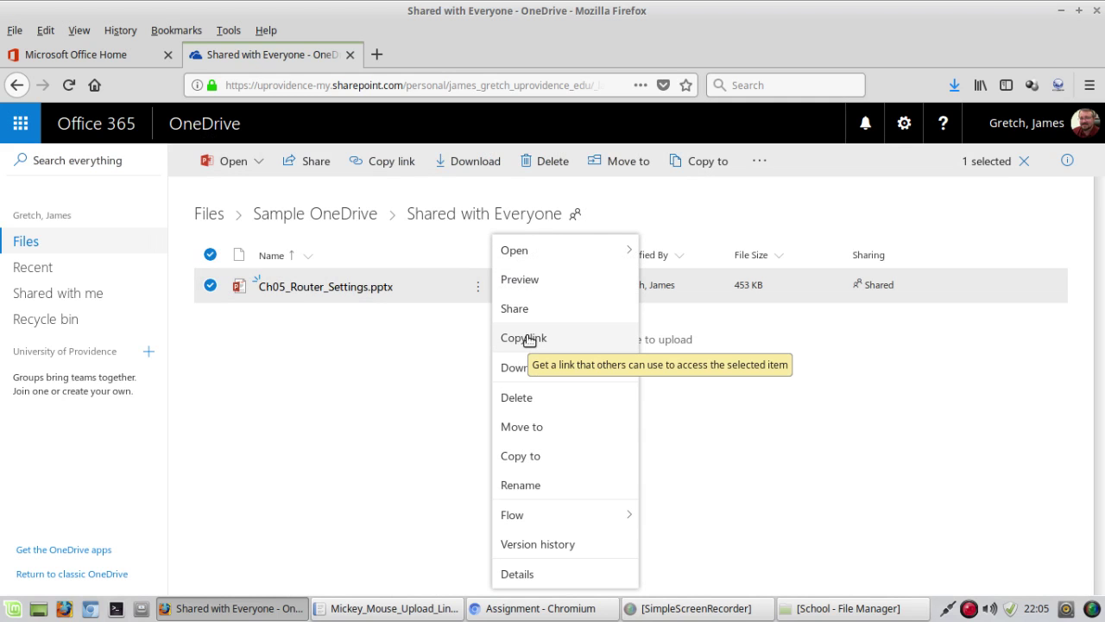
pyautogui.click(528, 338)
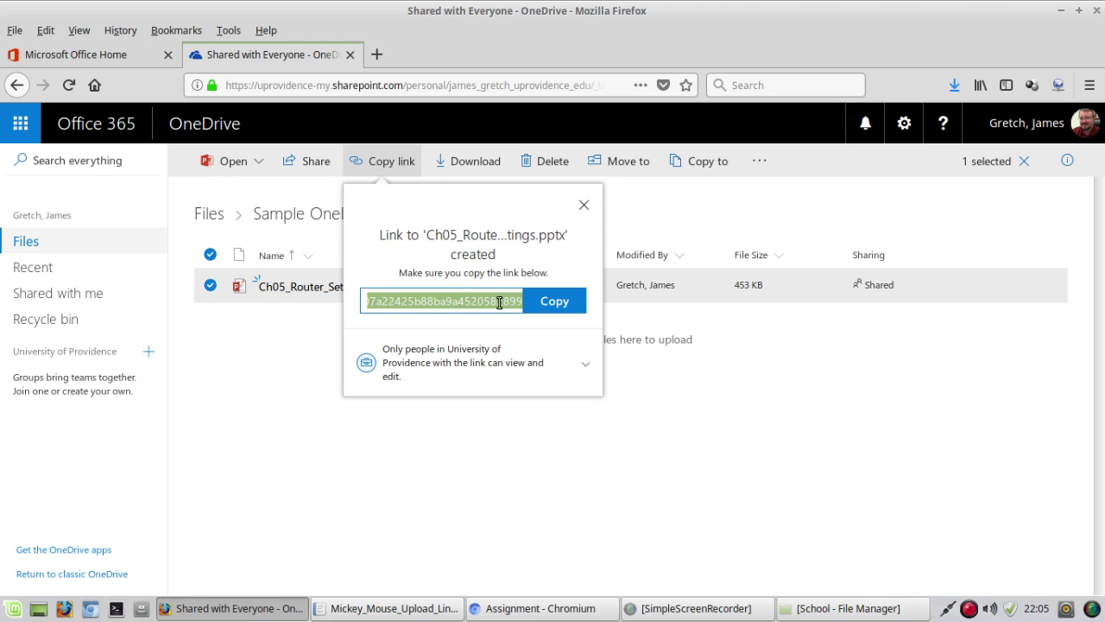
pyautogui.click(574, 309)
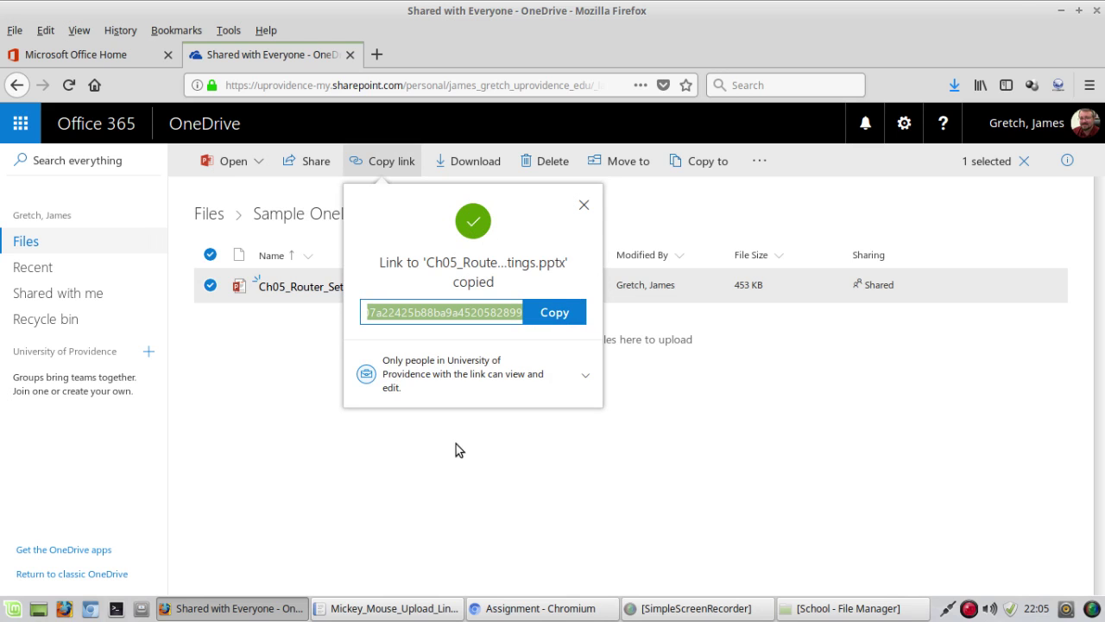
pyautogui.click(381, 613)
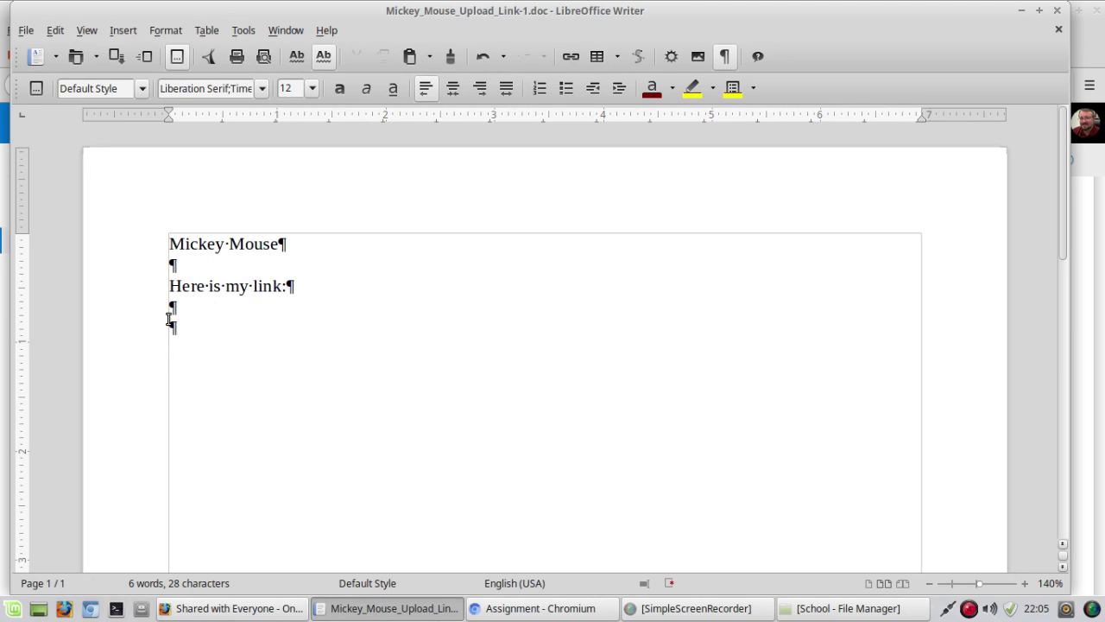
# Step: Paste the OneDrive link under 'Here is my link:', make it a hyperlink, and save the document
pyautogui.rightClick(170, 326)
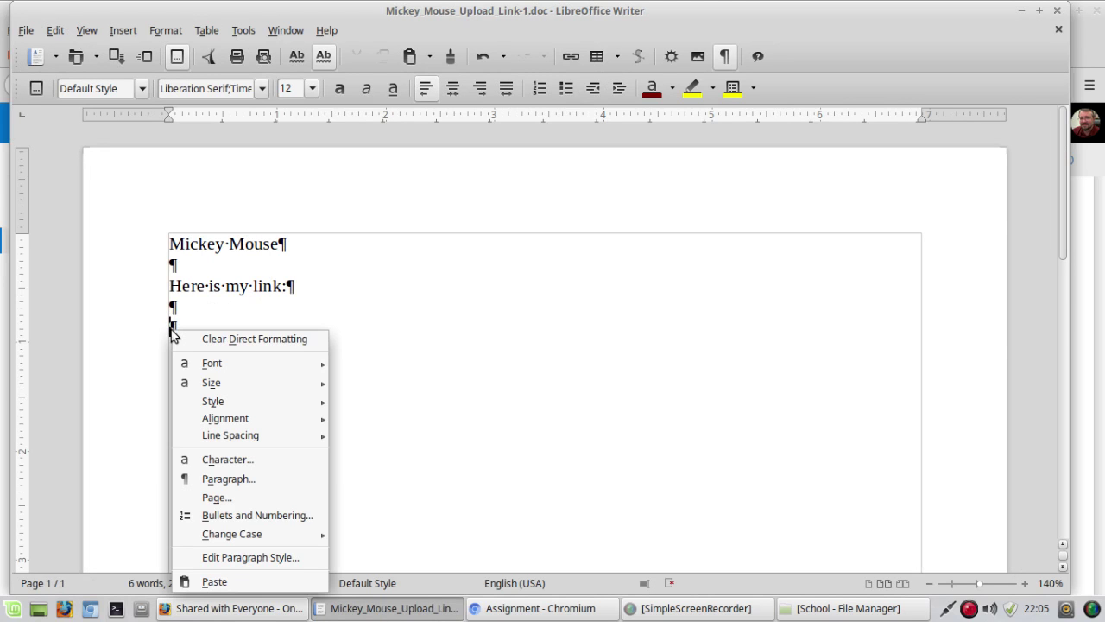
pyautogui.click(234, 583)
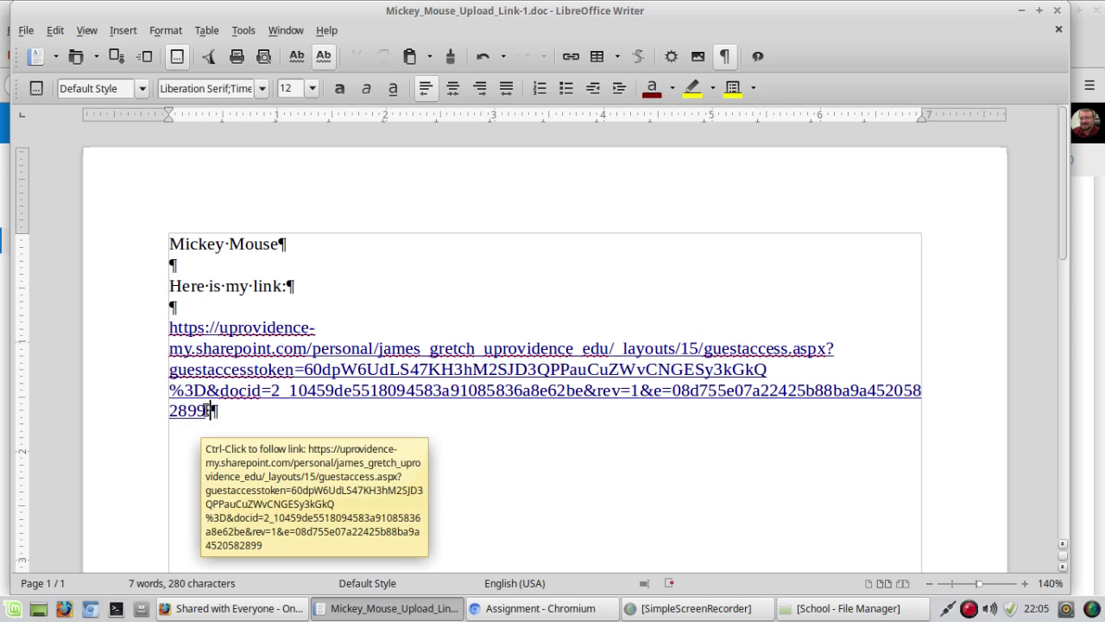
pyautogui.moveTo(193, 409); pyautogui.dragTo(167, 328)
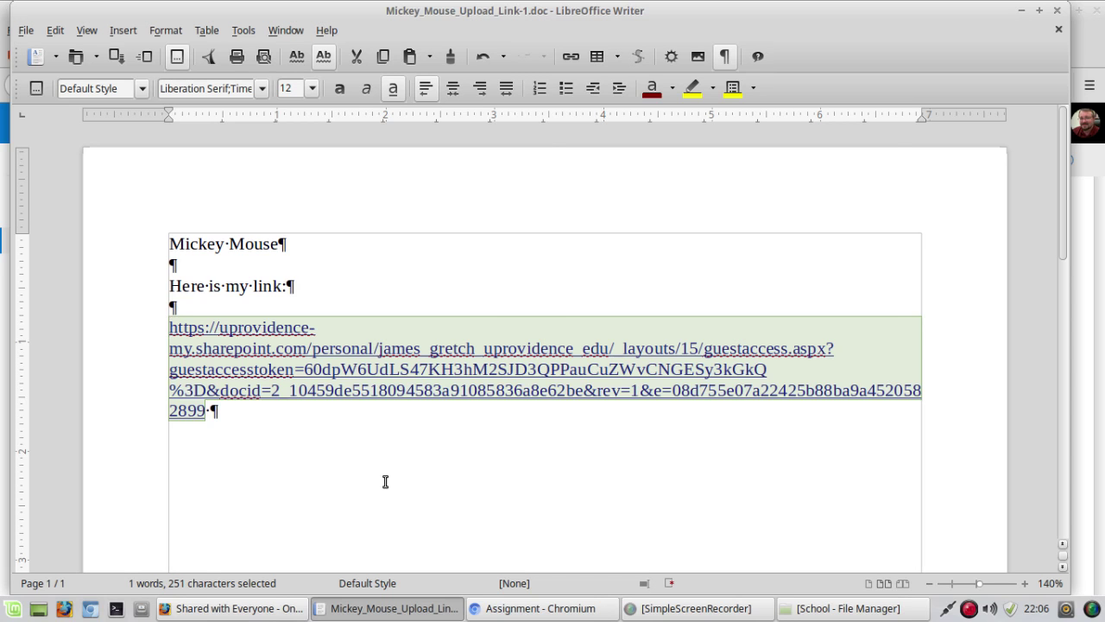
pyautogui.hotkey('ctrl', 'k')
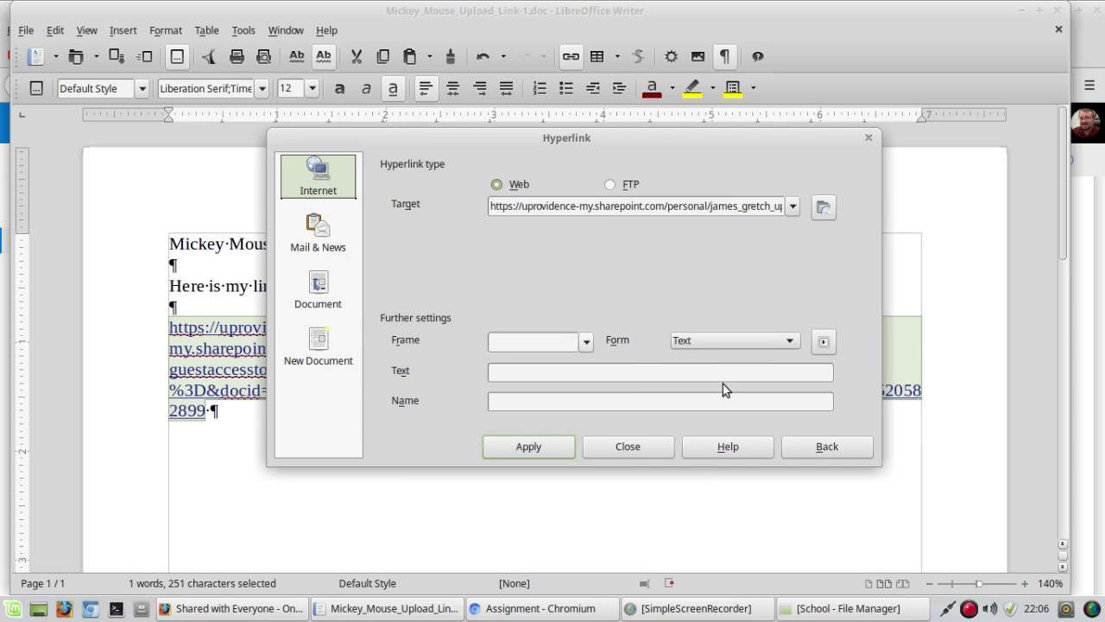
pyautogui.click(626, 447)
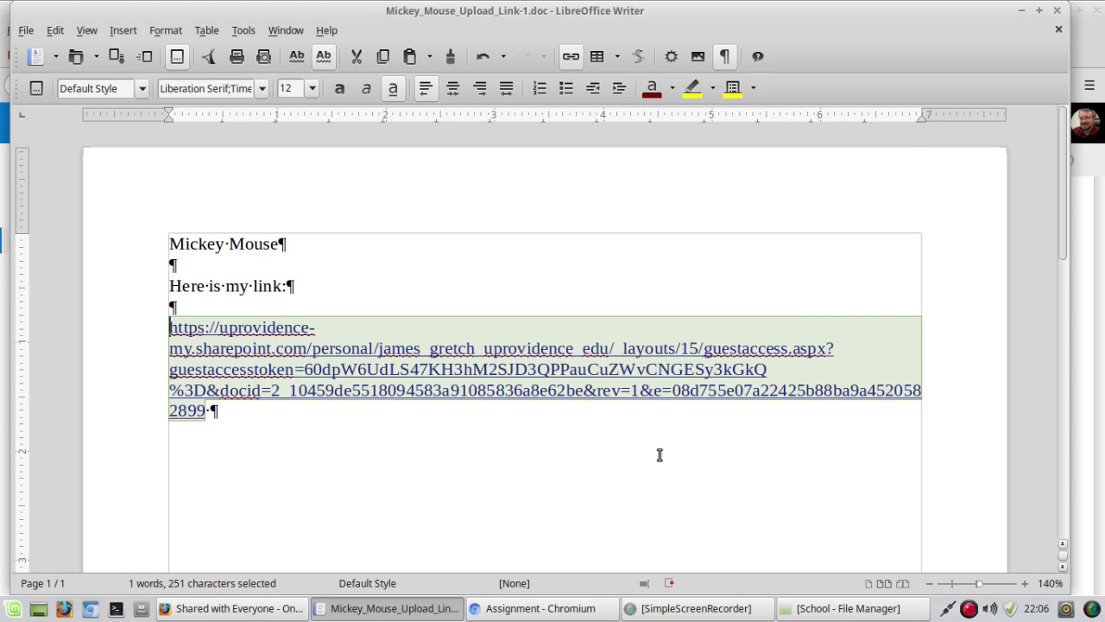
pyautogui.click(251, 417)
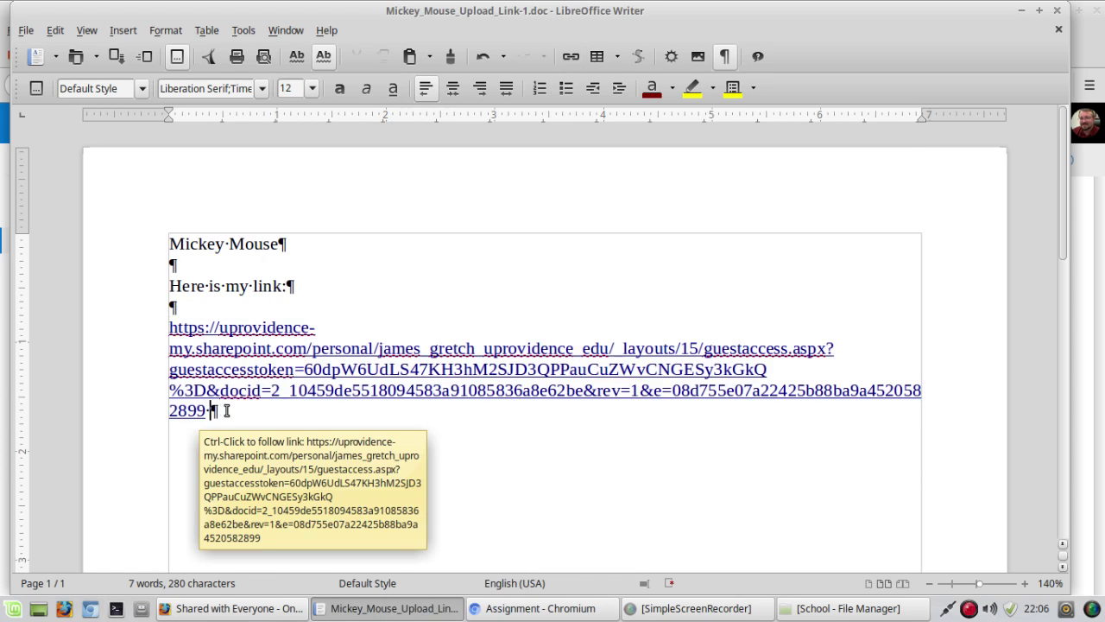
pyautogui.click(26, 33)
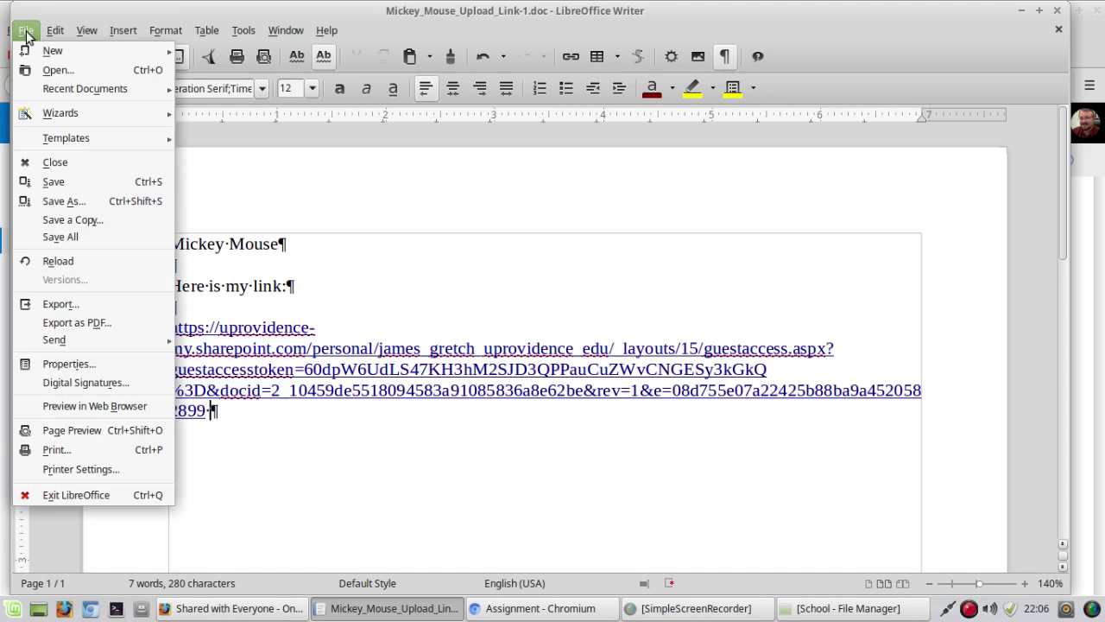
pyautogui.click(39, 180)
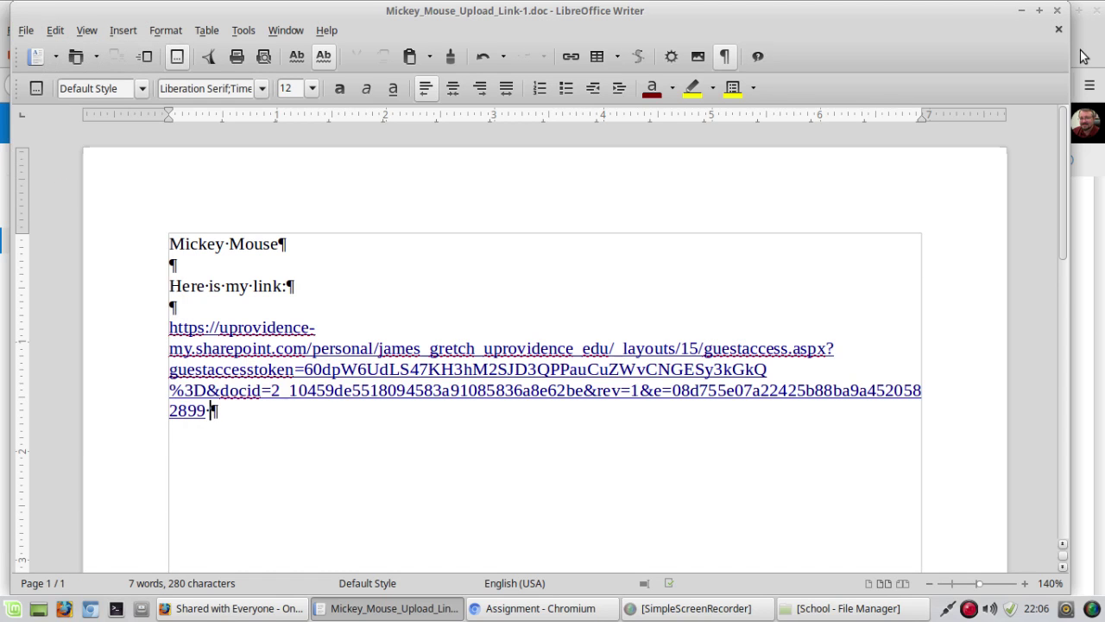
# Step: Set Writer and the OneDrive link dialog aside, start an Upload OneDrive Link submission, and open the file picker
pyautogui.click(1021, 12)
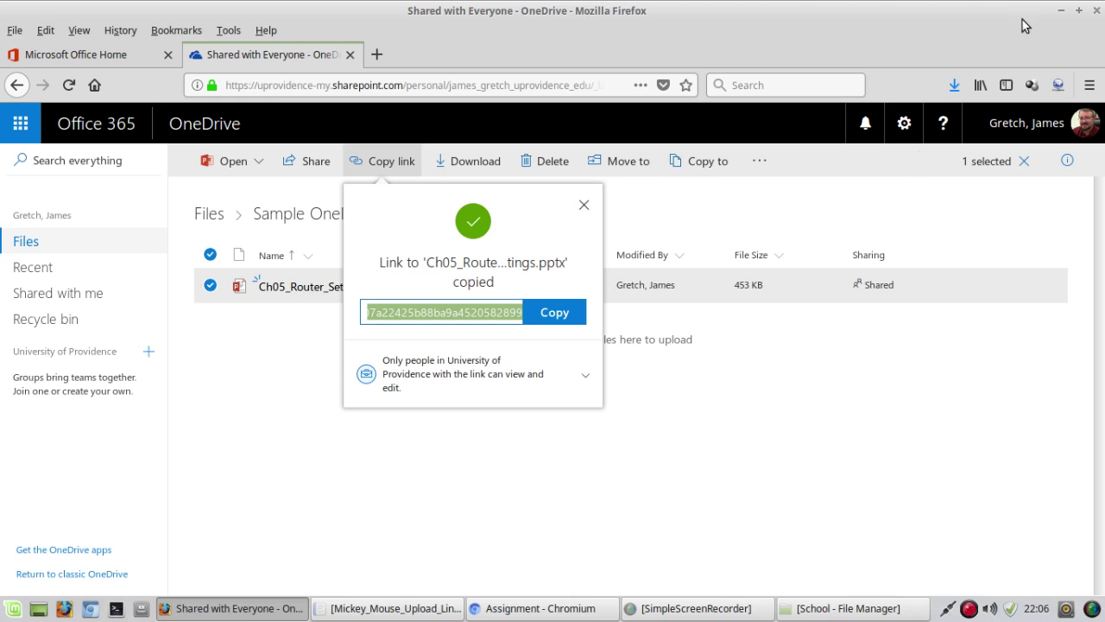
pyautogui.click(584, 205)
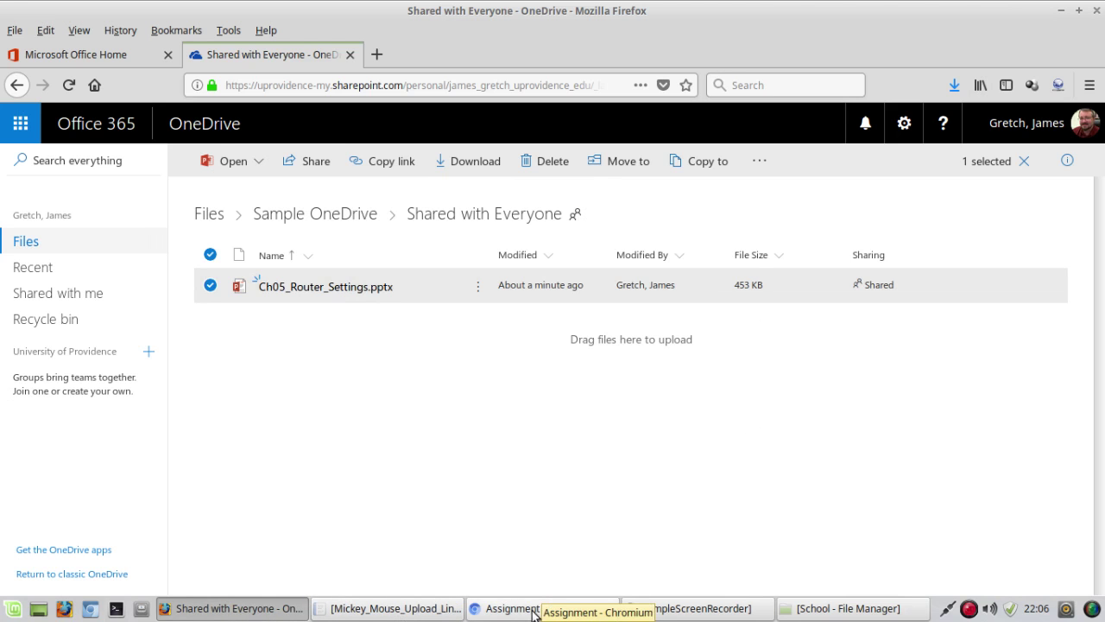
pyautogui.click(566, 609)
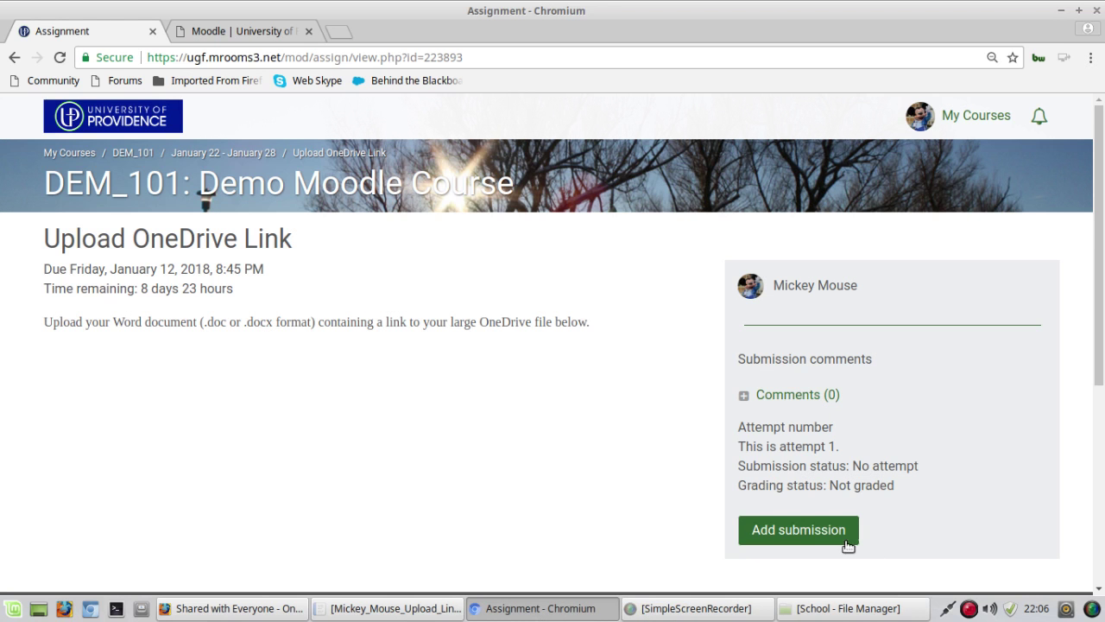
pyautogui.click(808, 541)
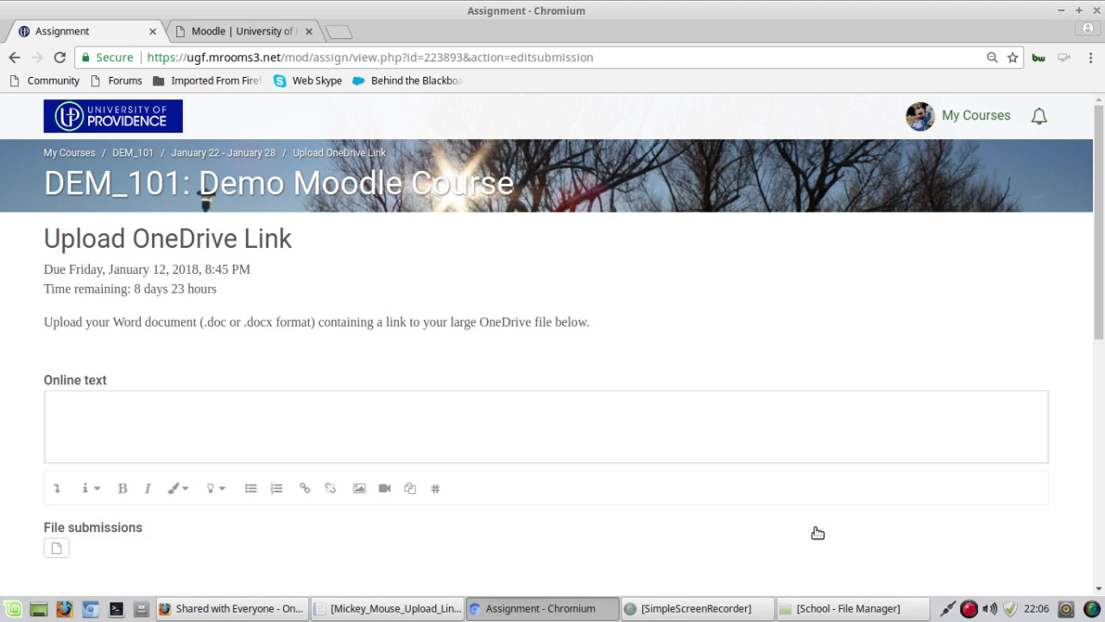
pyautogui.scroll(-4, 32, 384)
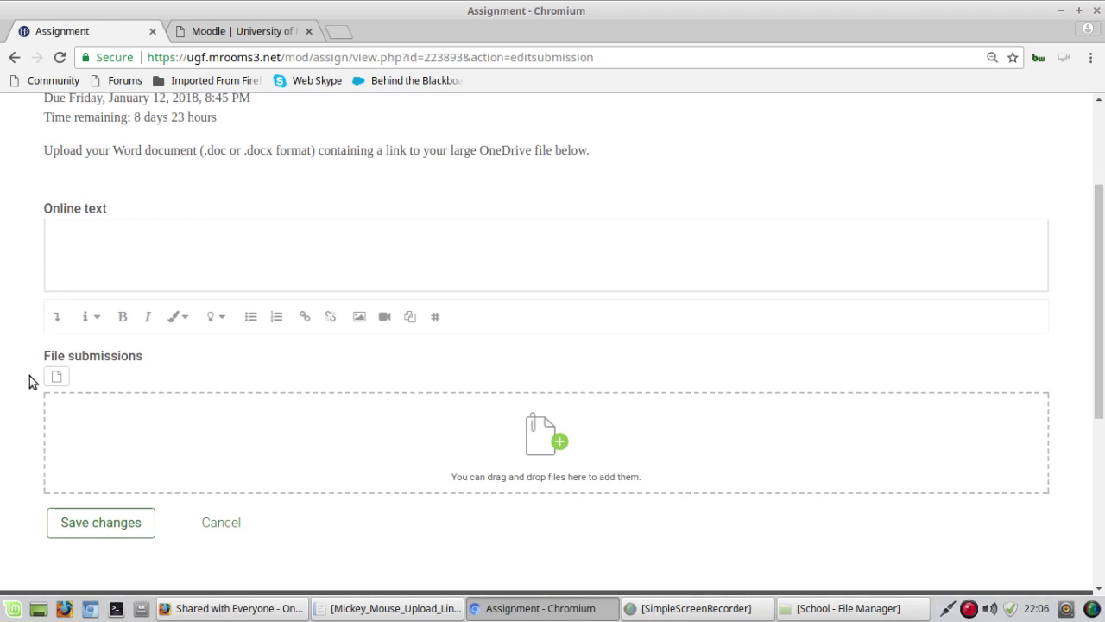
pyautogui.click(53, 377)
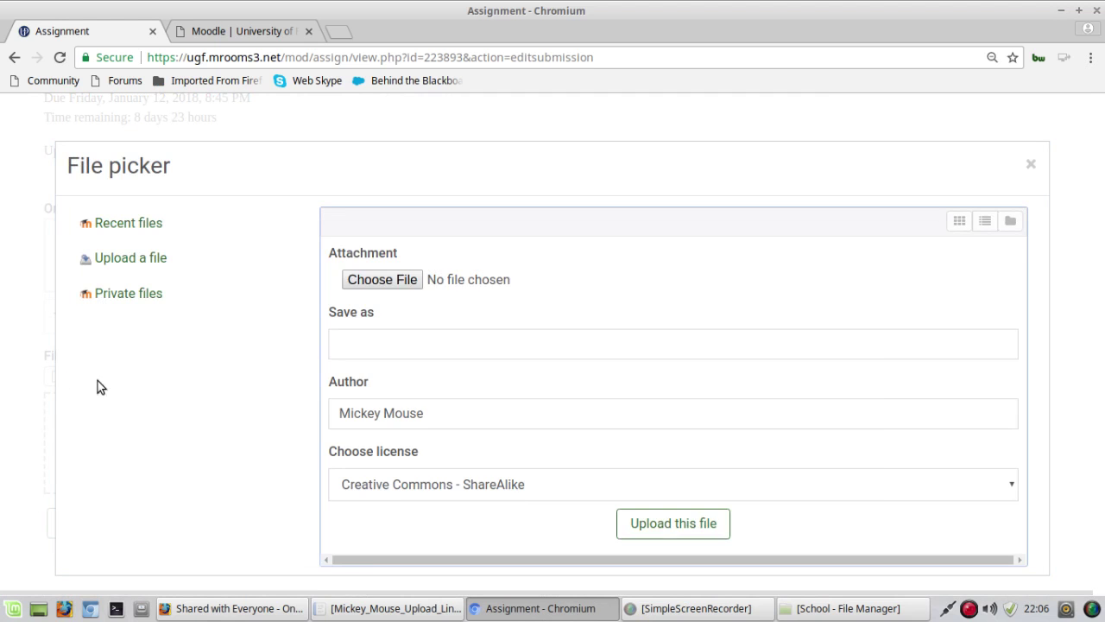
# Step: Upload Mickey_Mouse_Upload_Link-1.doc through the file picker and save the submission for grading
pyautogui.click(386, 280)
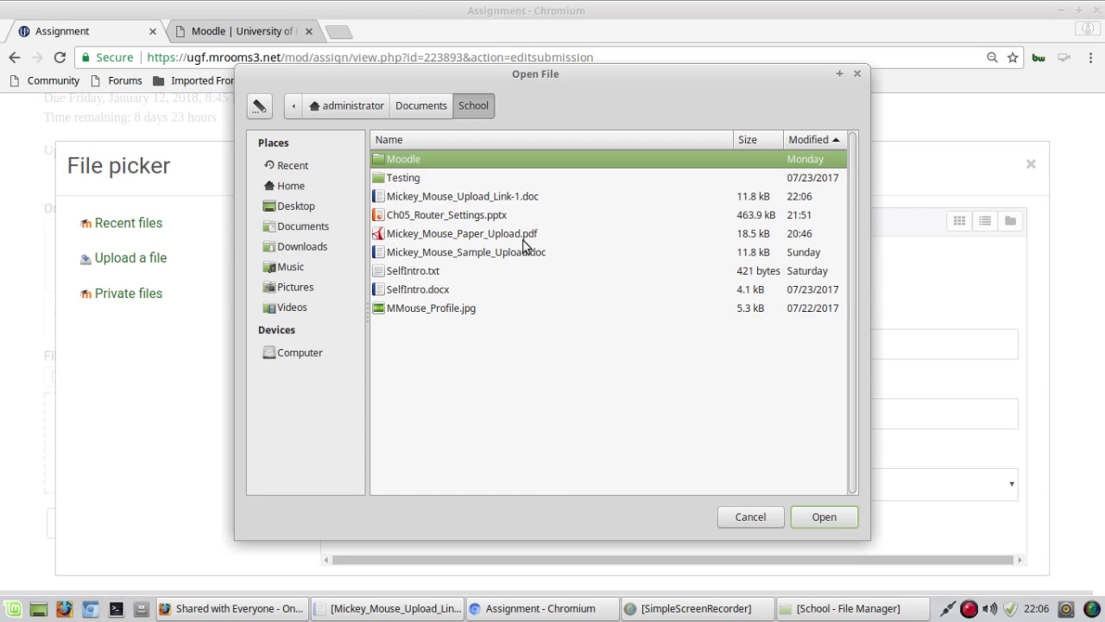
pyautogui.click(418, 197)
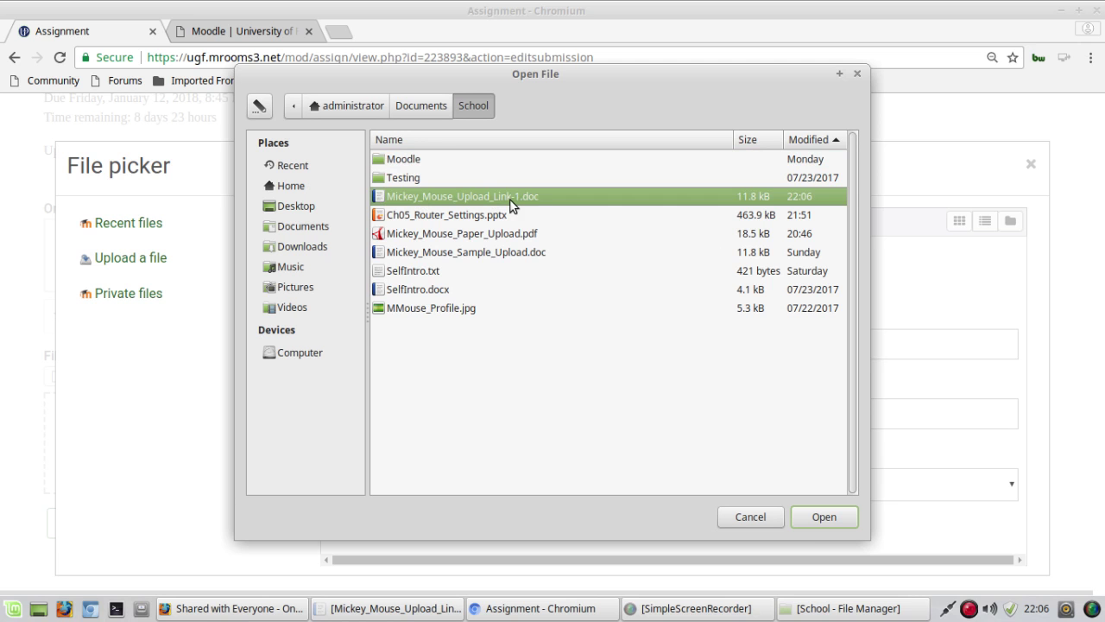
pyautogui.click(822, 516)
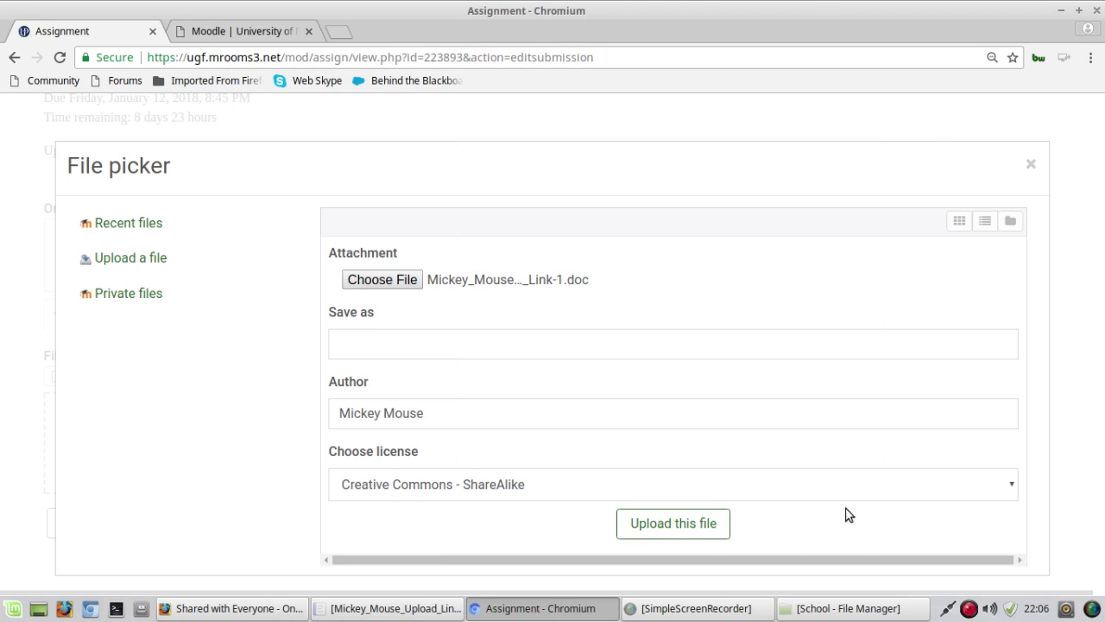
pyautogui.click(672, 527)
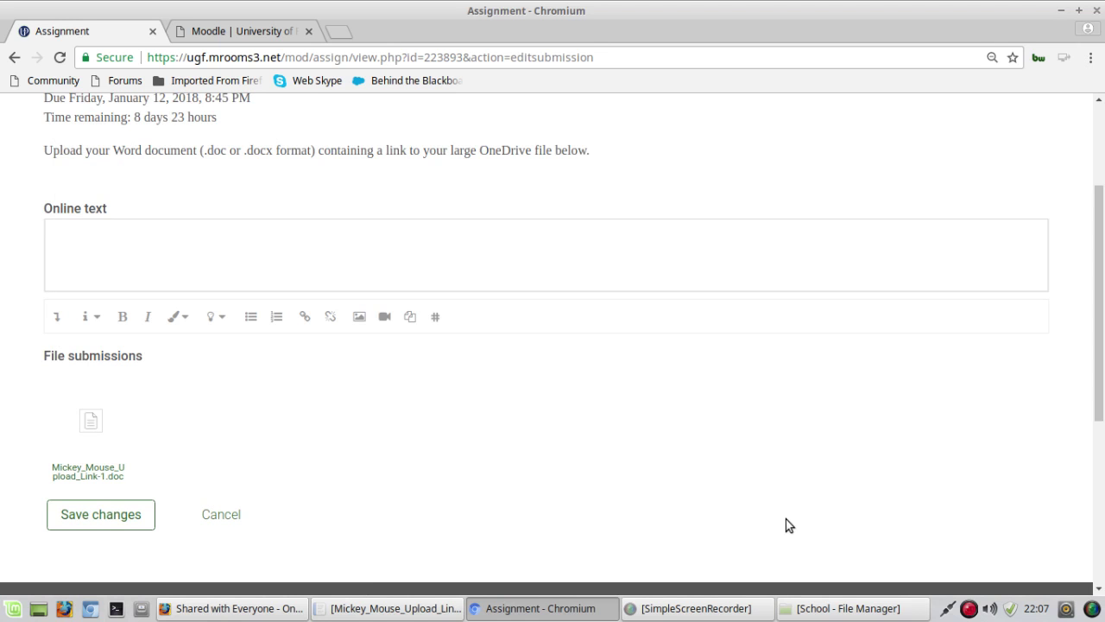
pyautogui.click(81, 516)
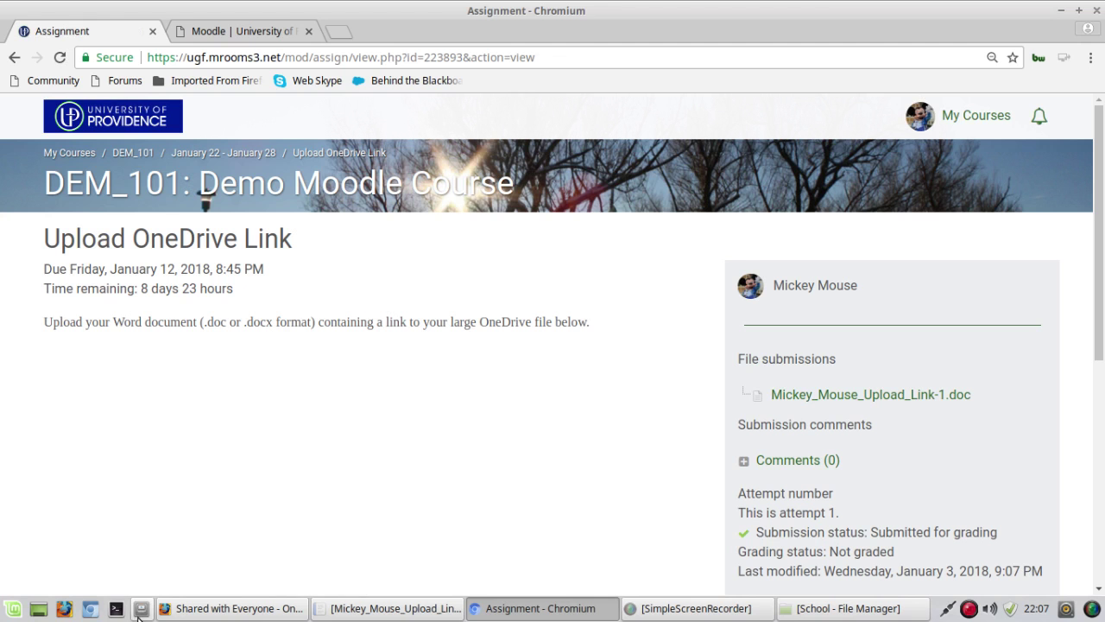
# Step: In a new Firefox tab, go to the ugf.mrooms3.net Moodle site
pyautogui.click(201, 612)
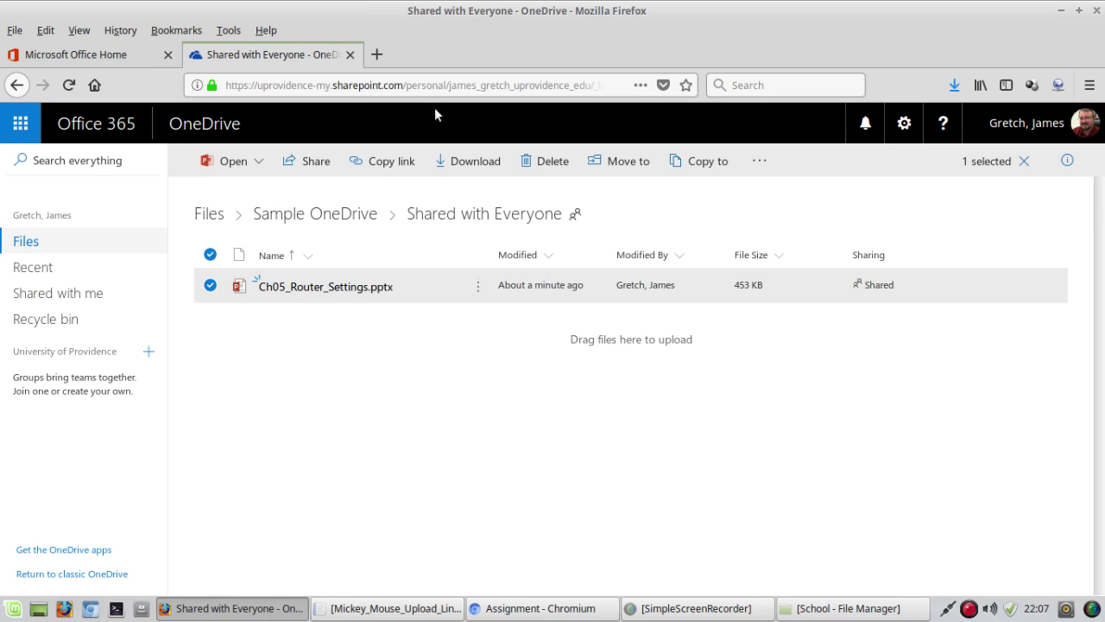
pyautogui.click(376, 54)
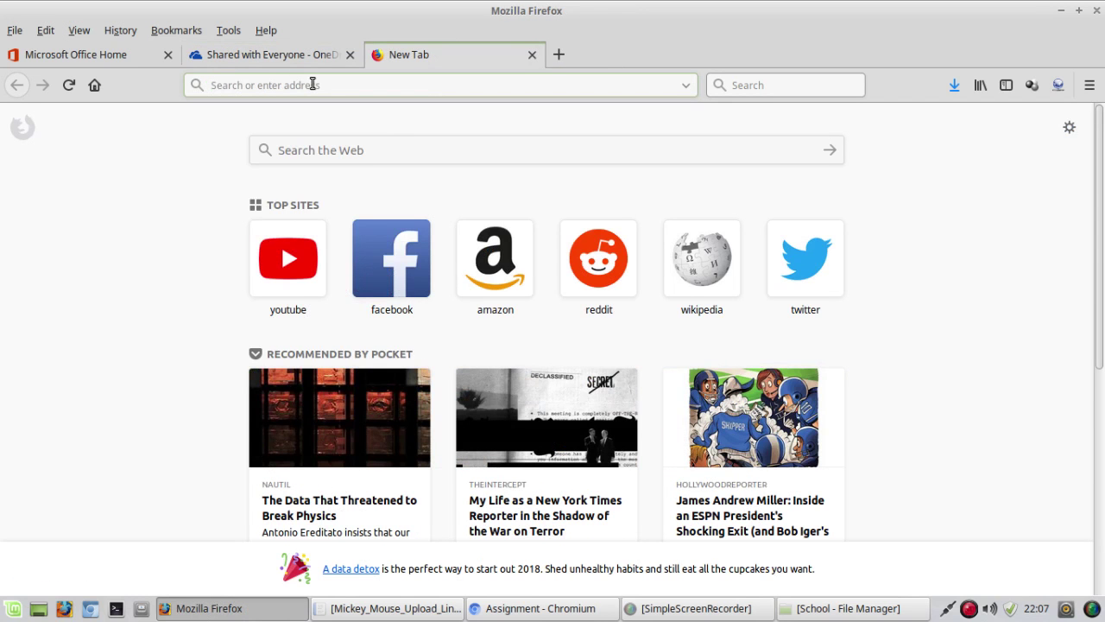
pyautogui.click(313, 85)
pyautogui.write('ugf.mrooms3.net/')
pyautogui.press('Return')
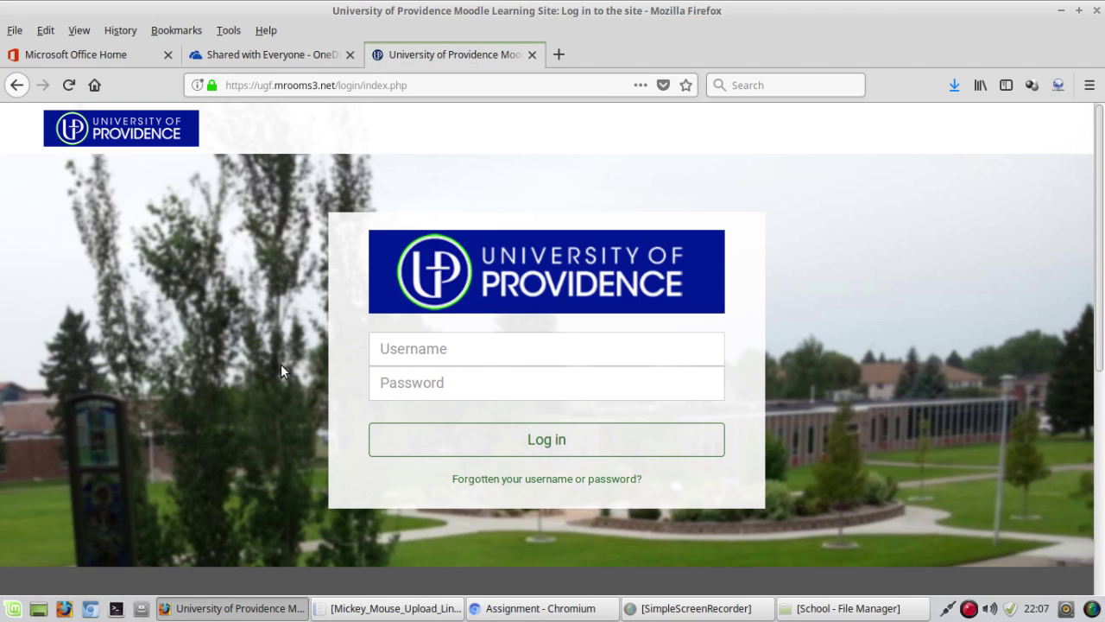
# Step: Log in with the second student's username and password
pyautogui.click(415, 349)
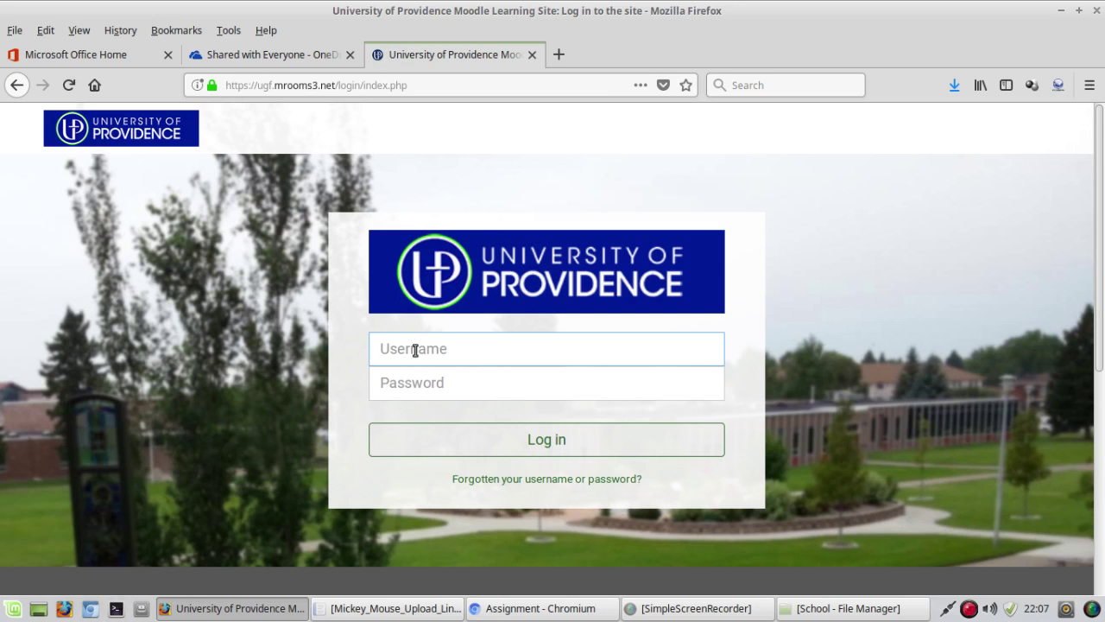
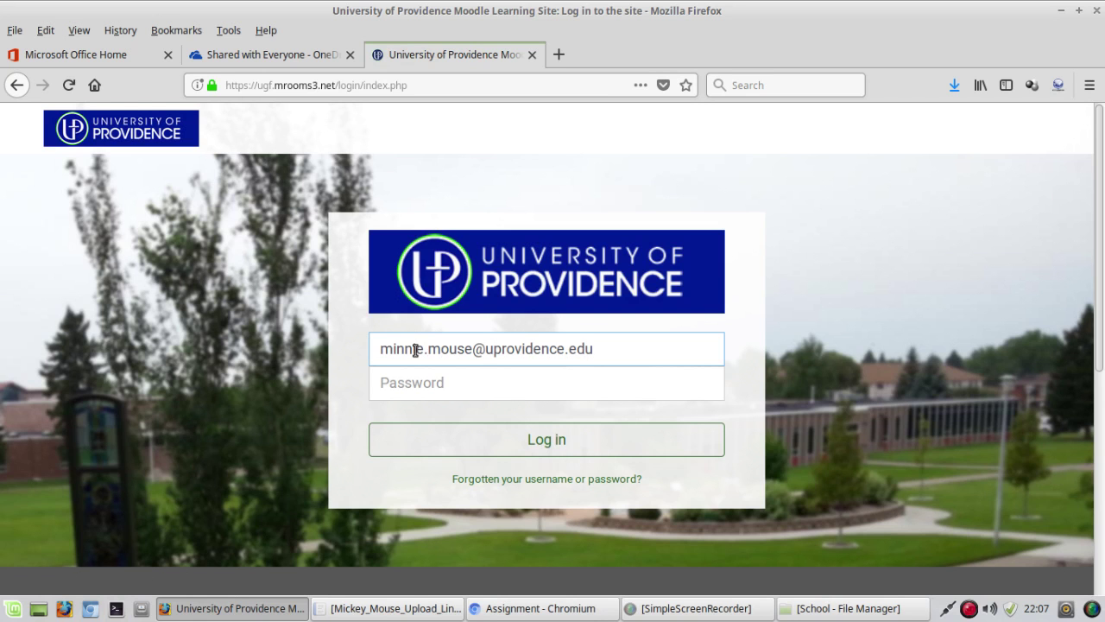
pyautogui.press('Tab')
pyautogui.write('•')
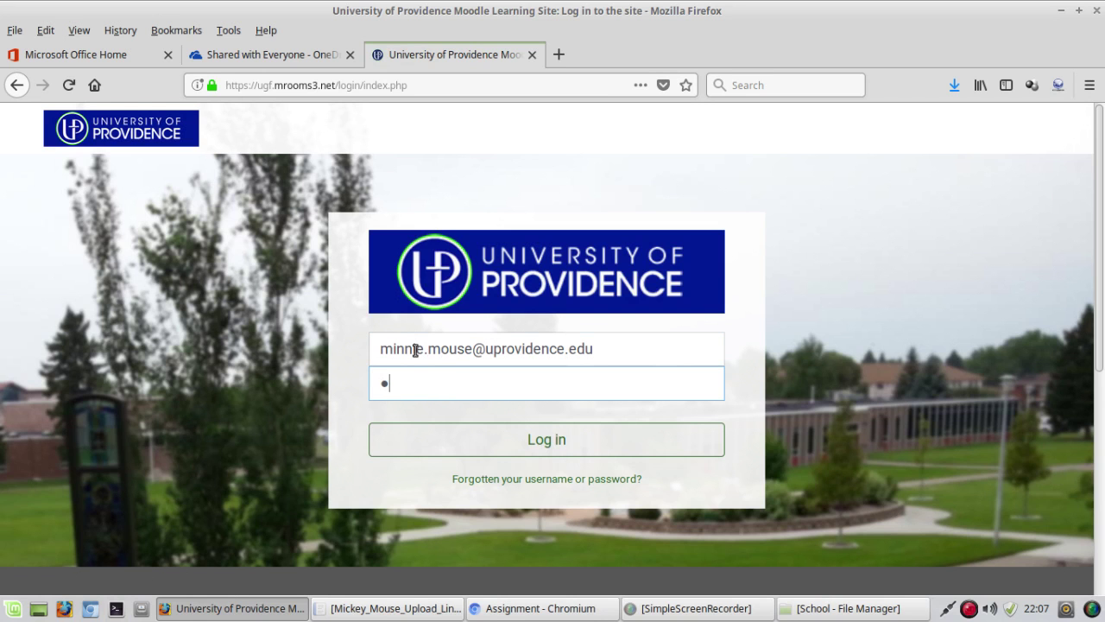
pyautogui.write('•')
pyautogui.press('BackSpace')
pyautogui.press('BackSpace')
pyautogui.write('••••••')
pyautogui.press('Return')
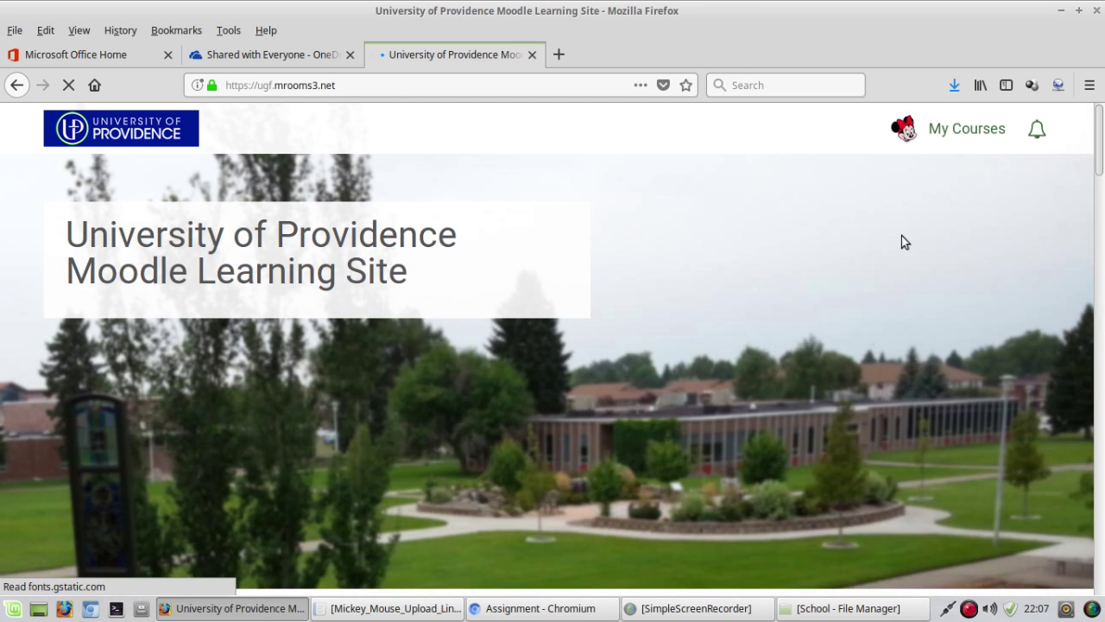
# Step: Open the DEM_101 Demo Moodle Course and its Upload OneDrive Link assignment under January 22 - January 28
pyautogui.click(960, 129)
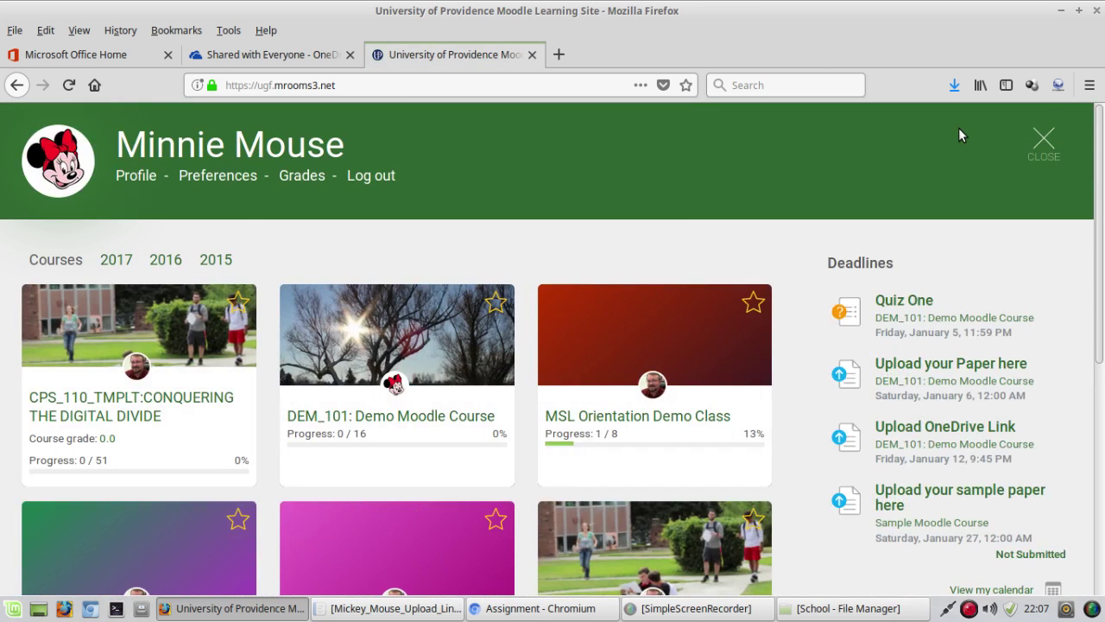
pyautogui.click(455, 406)
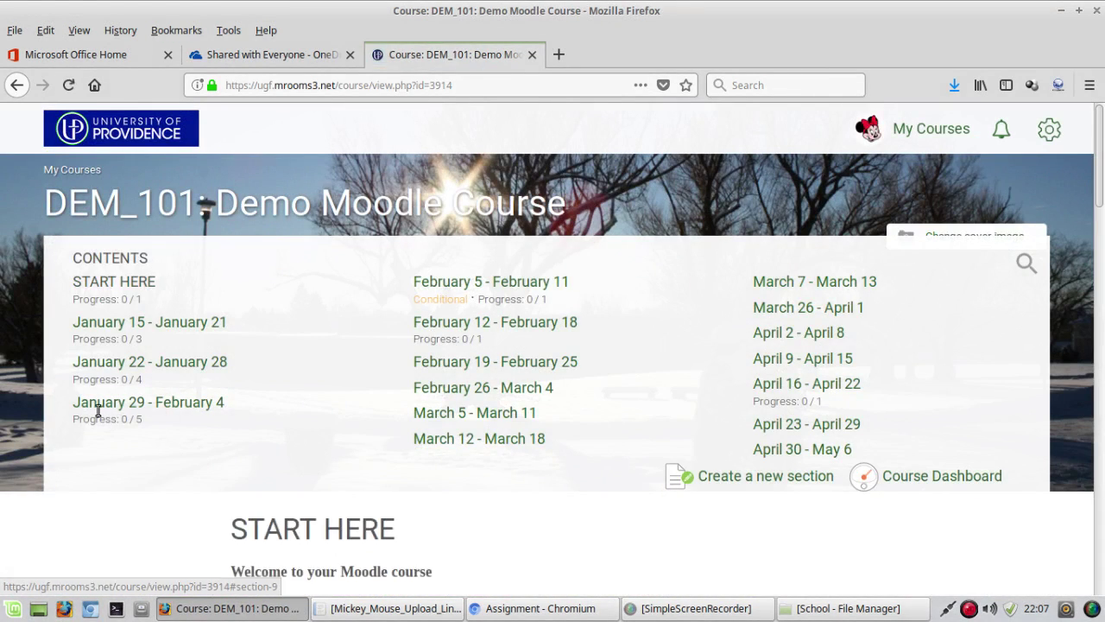
pyautogui.click(107, 404)
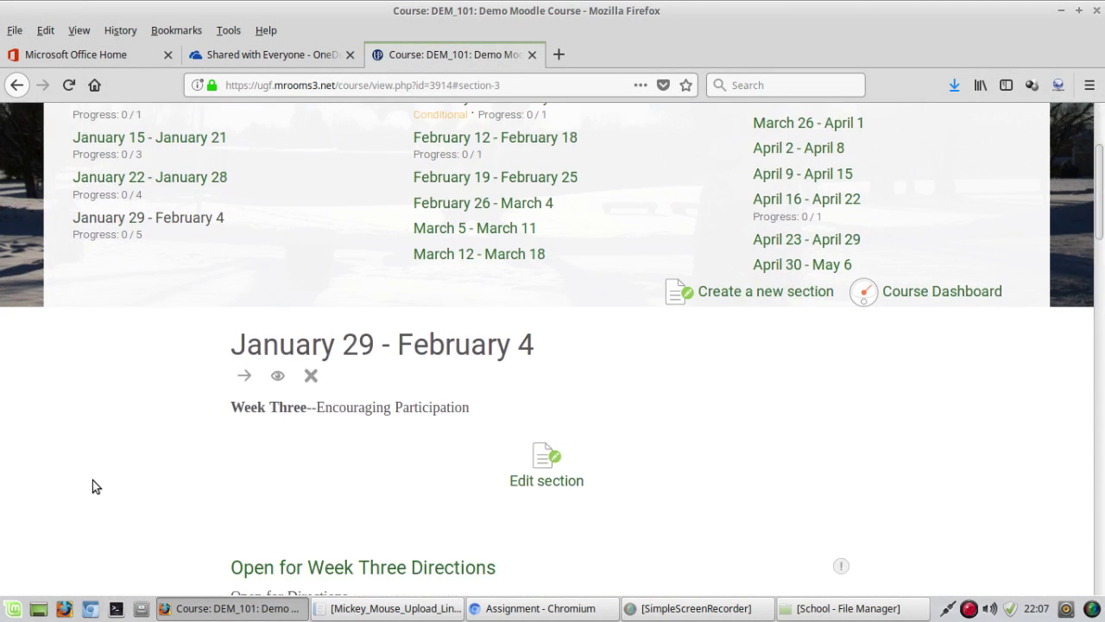
pyautogui.scroll(-5, 92, 476)
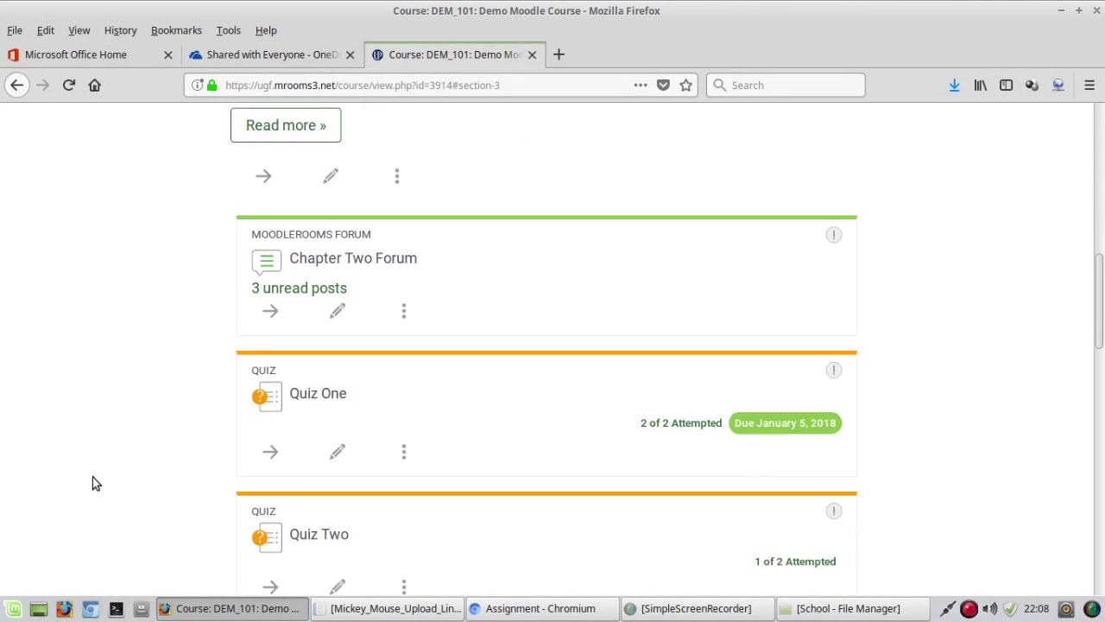
pyautogui.scroll(10, 93, 473)
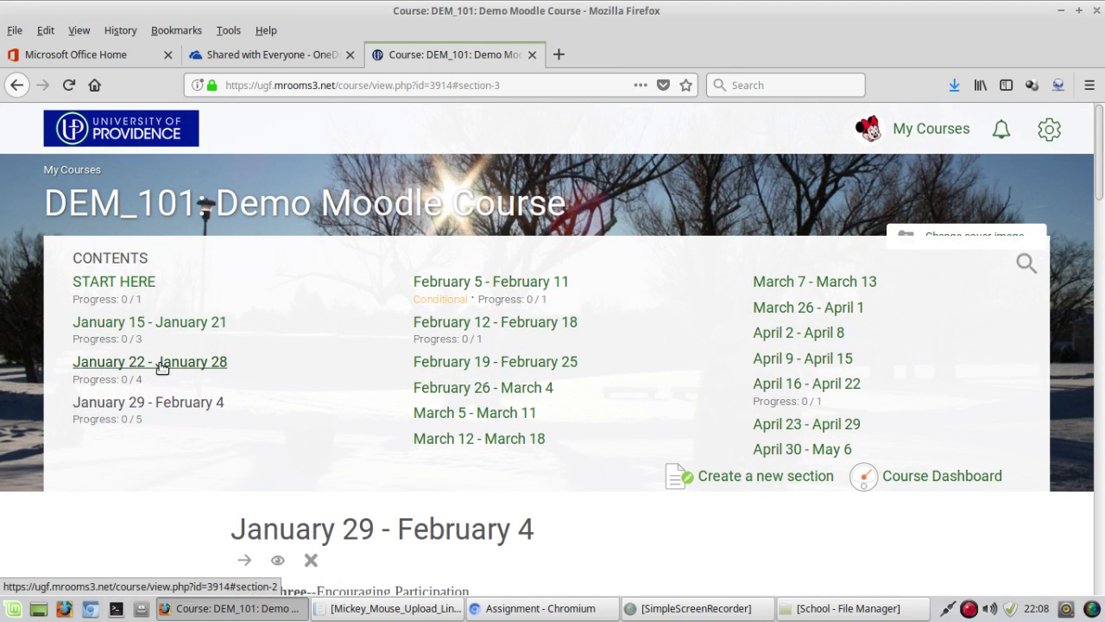
pyautogui.click(160, 363)
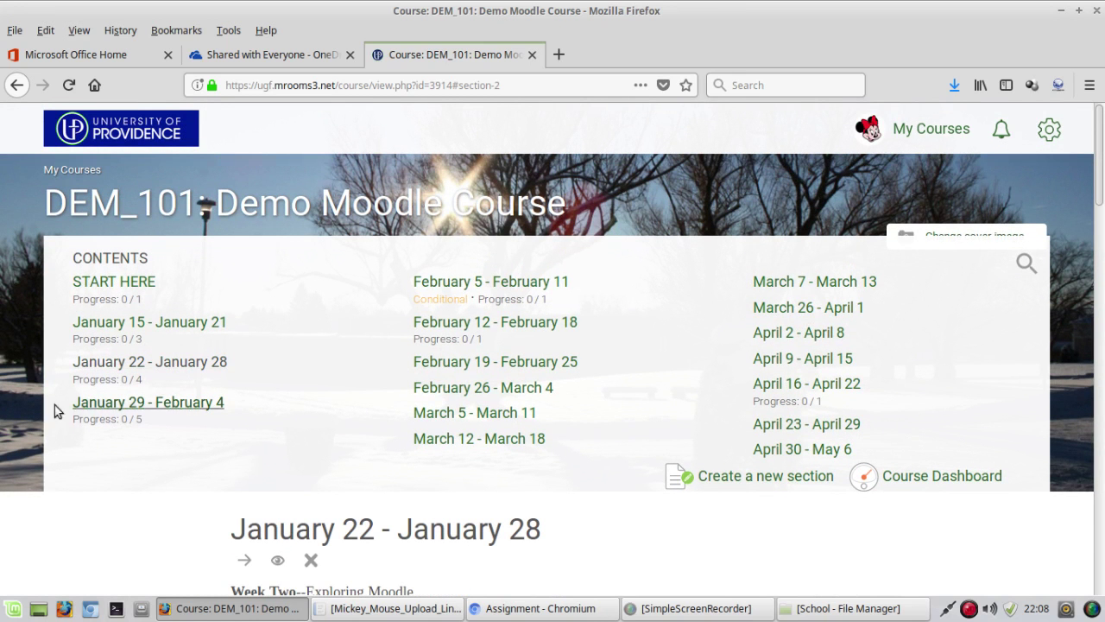
pyautogui.scroll(-6, 108, 471)
pyautogui.scroll(-6, 108, 466)
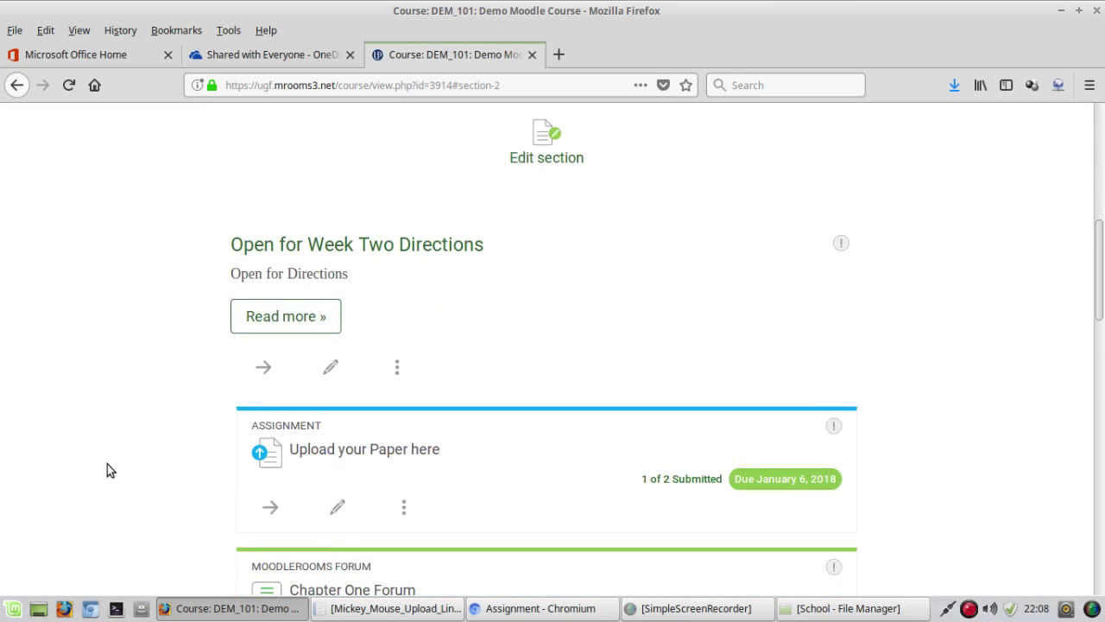
pyautogui.scroll(-3, 110, 469)
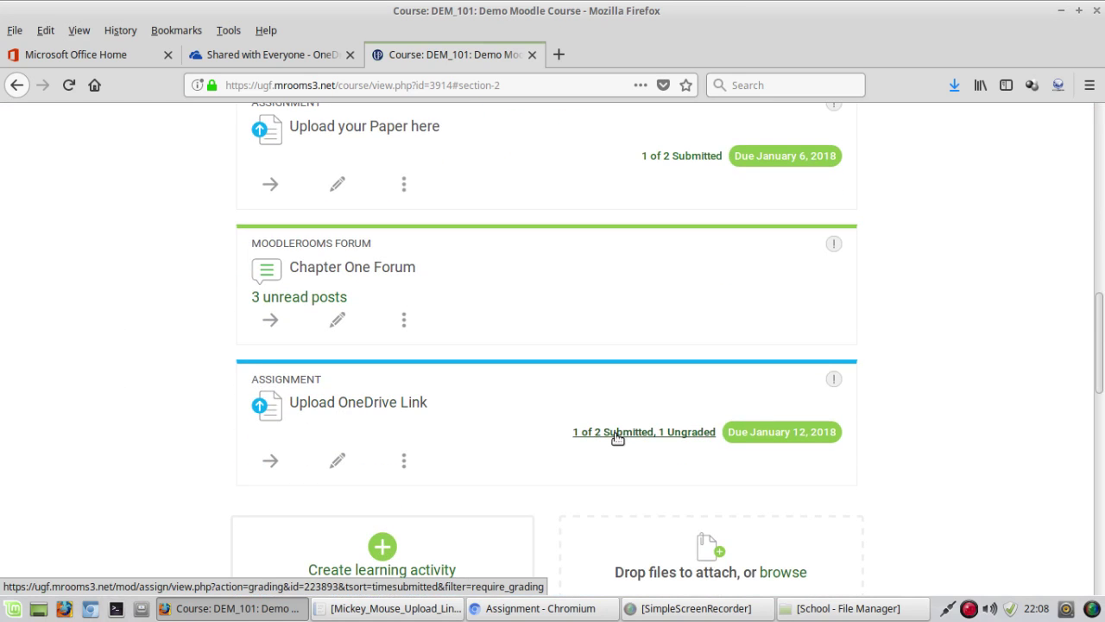
pyautogui.click(363, 403)
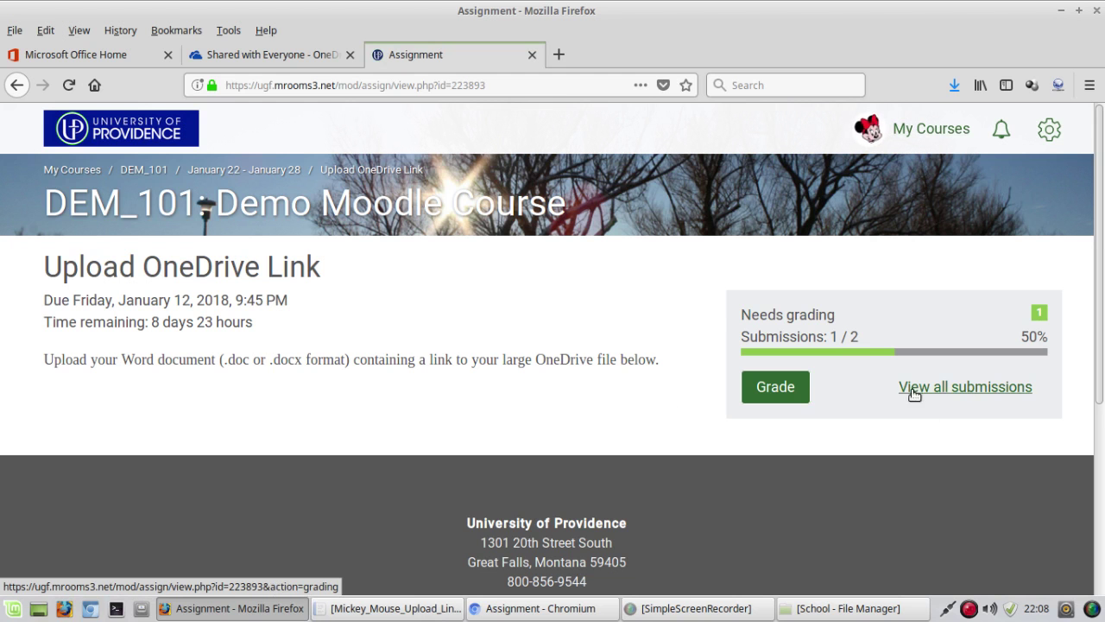
# Step: View all submissions and scroll the grading table to show the File submissions column
pyautogui.click(947, 389)
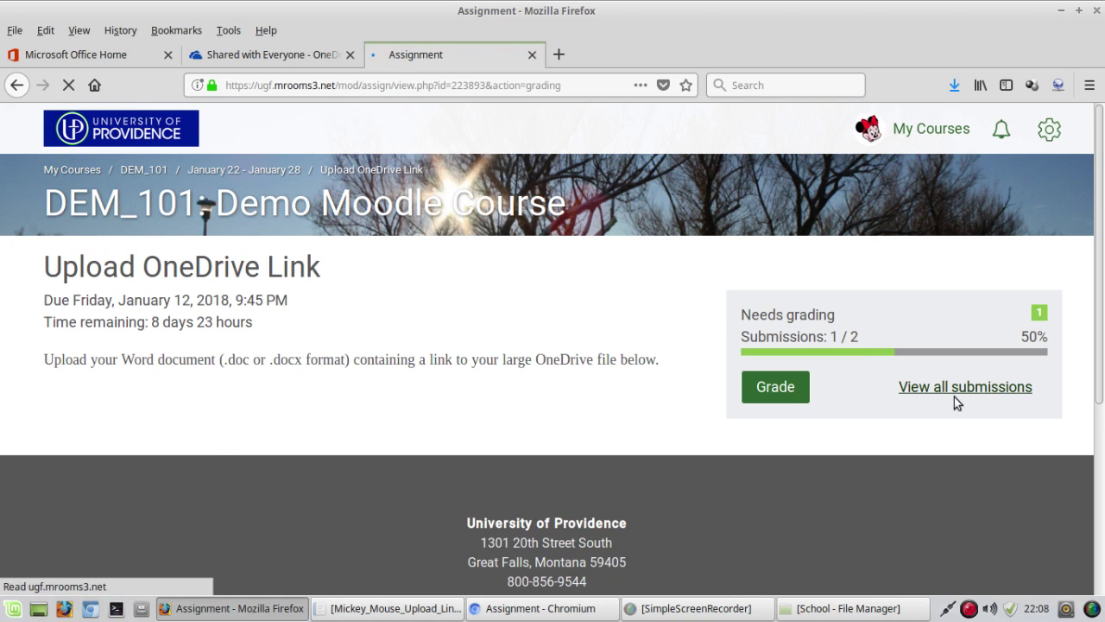
pyautogui.scroll(-4, 658, 358)
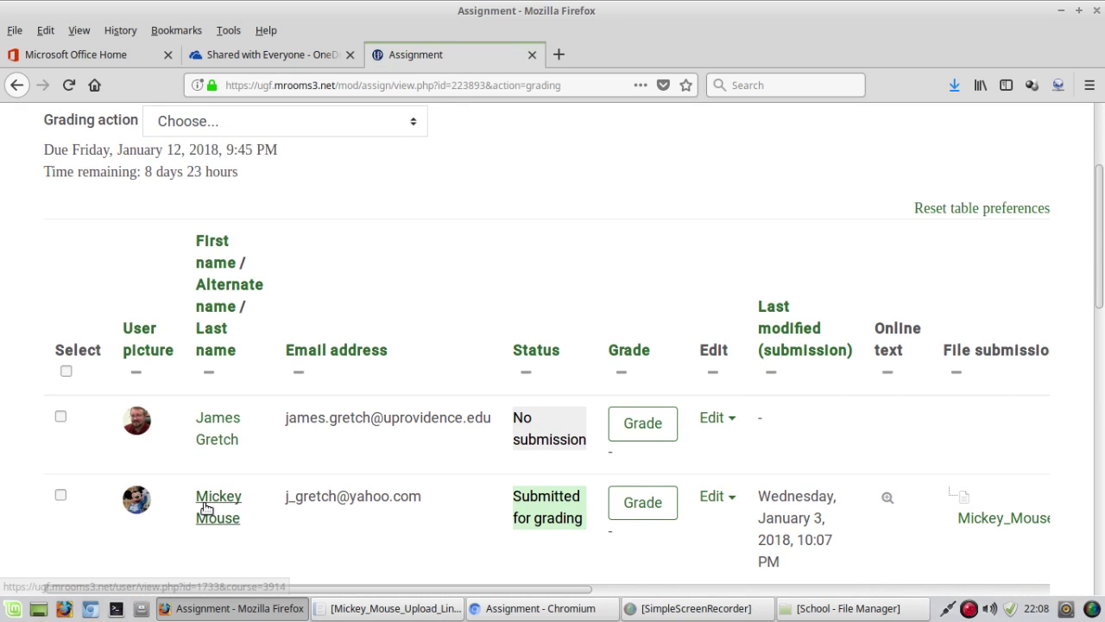
pyautogui.moveTo(499, 585); pyautogui.dragTo(638, 590)
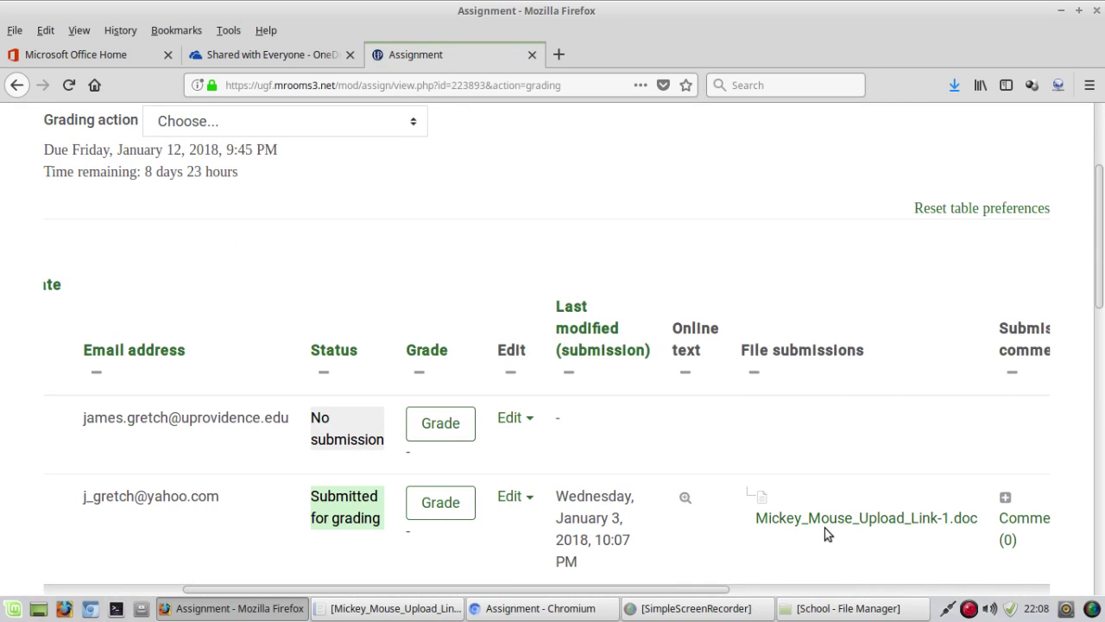
# Step: Open the submitted .doc in LibreOffice Writer and follow its link to Ch05_Router_Settings.pptx
pyautogui.click(832, 518)
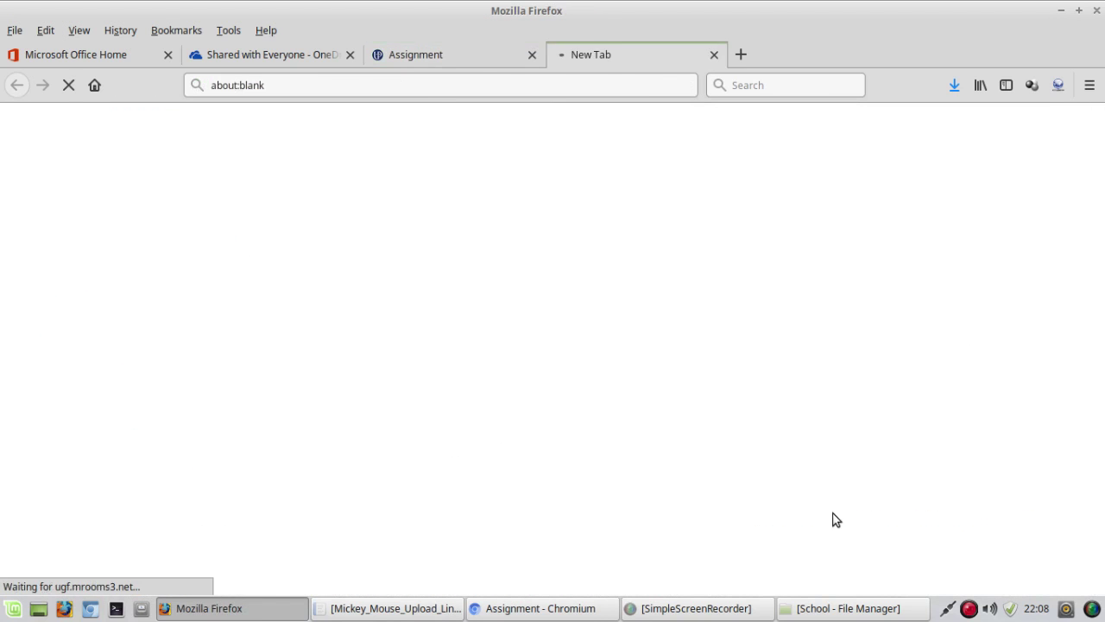
pyautogui.click(677, 396)
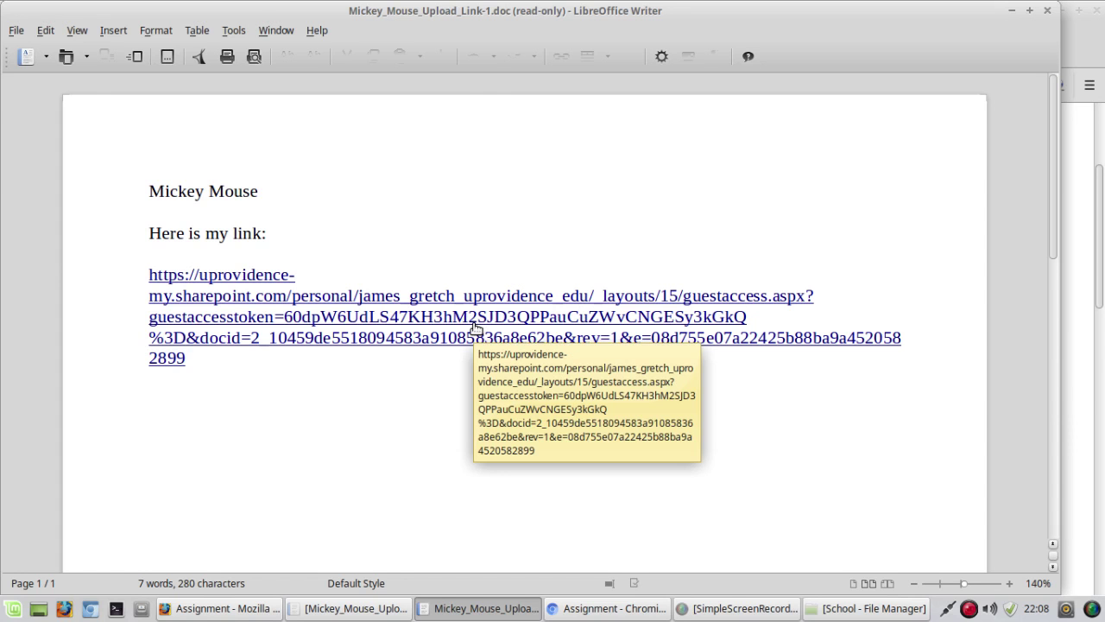
pyautogui.keyDown('ctrl'); pyautogui.click(474, 328); pyautogui.keyUp('ctrl')
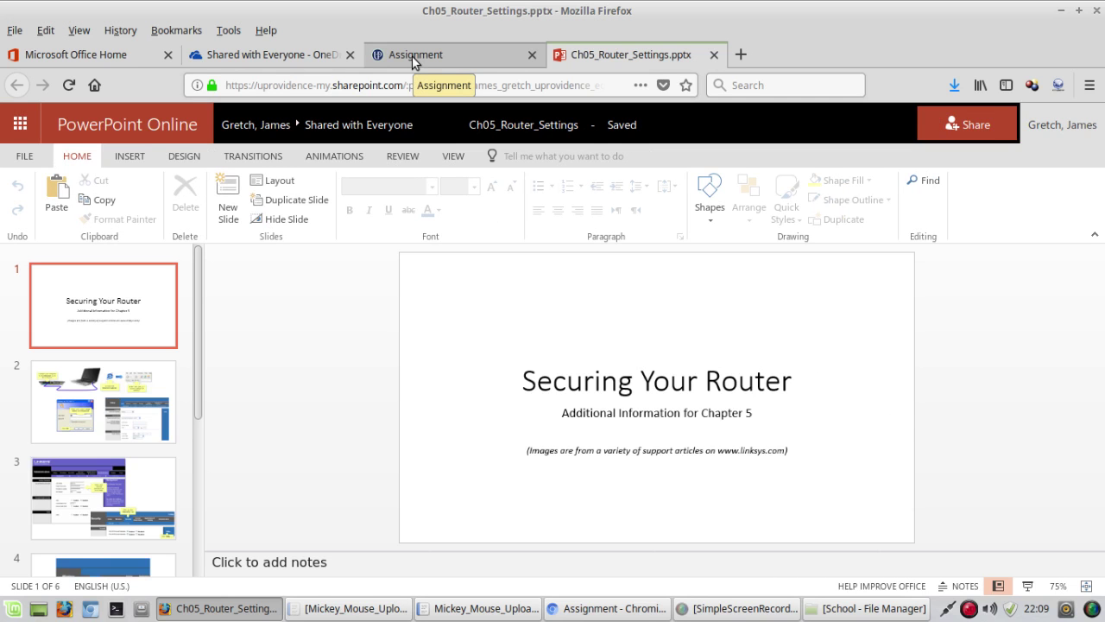
# Step: After reviewing the presentation, return to the Shared with Everyone - OneDrive tab
pyautogui.click(245, 52)
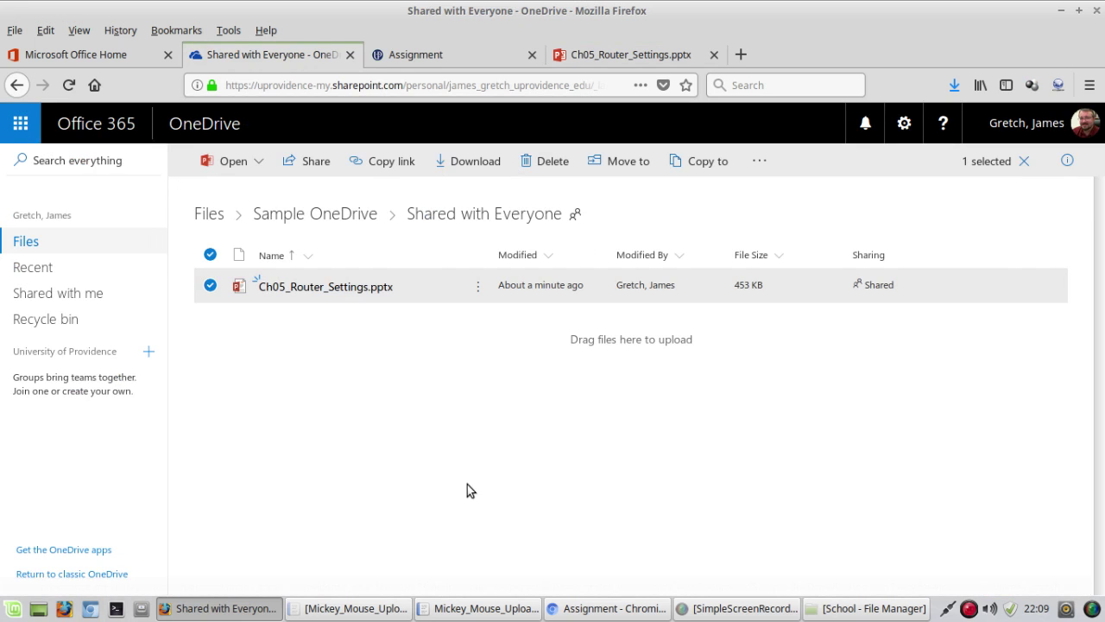
# Step: Switch back to the Moodle Assignment tab and scroll to the top of the grading page
pyautogui.click(454, 56)
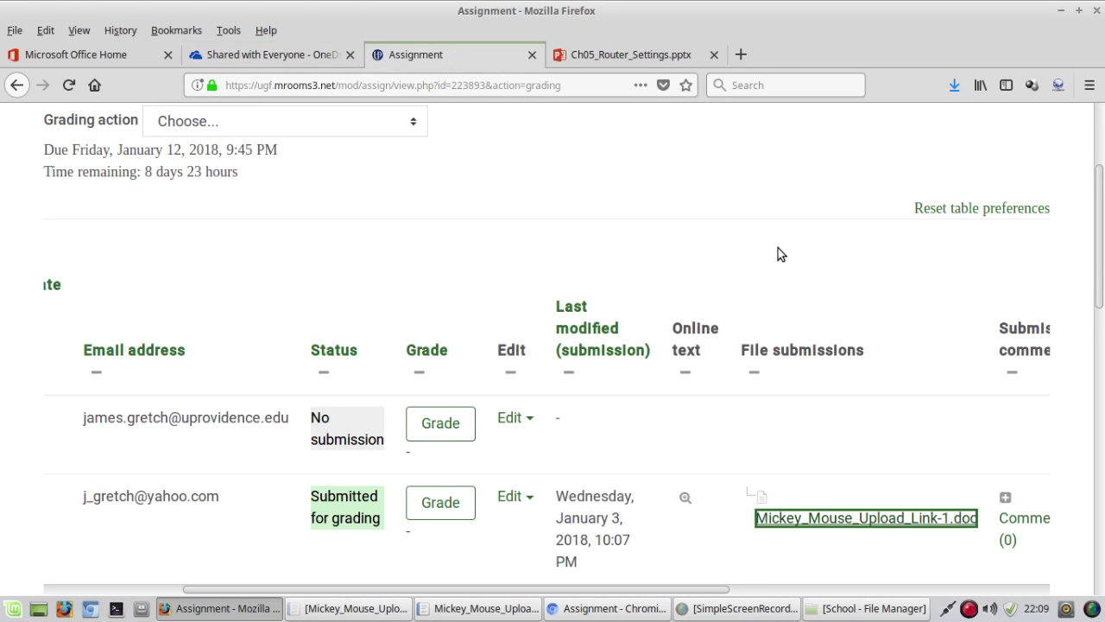
pyautogui.scroll(2, 776, 252)
pyautogui.scroll(1, 774, 256)
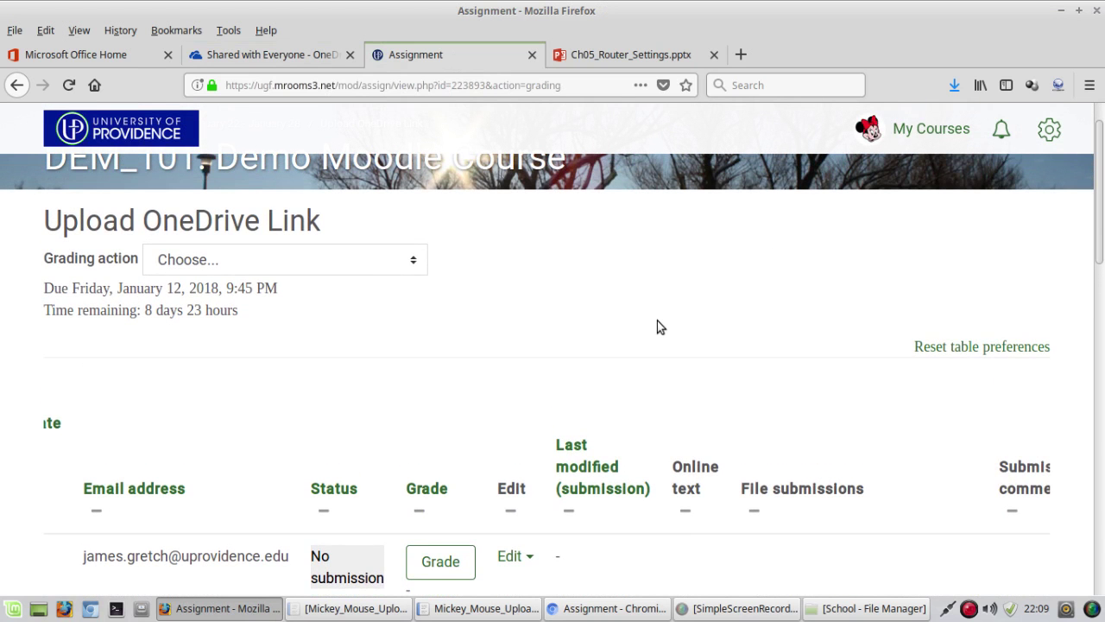
pyautogui.scroll(1, 658, 325)
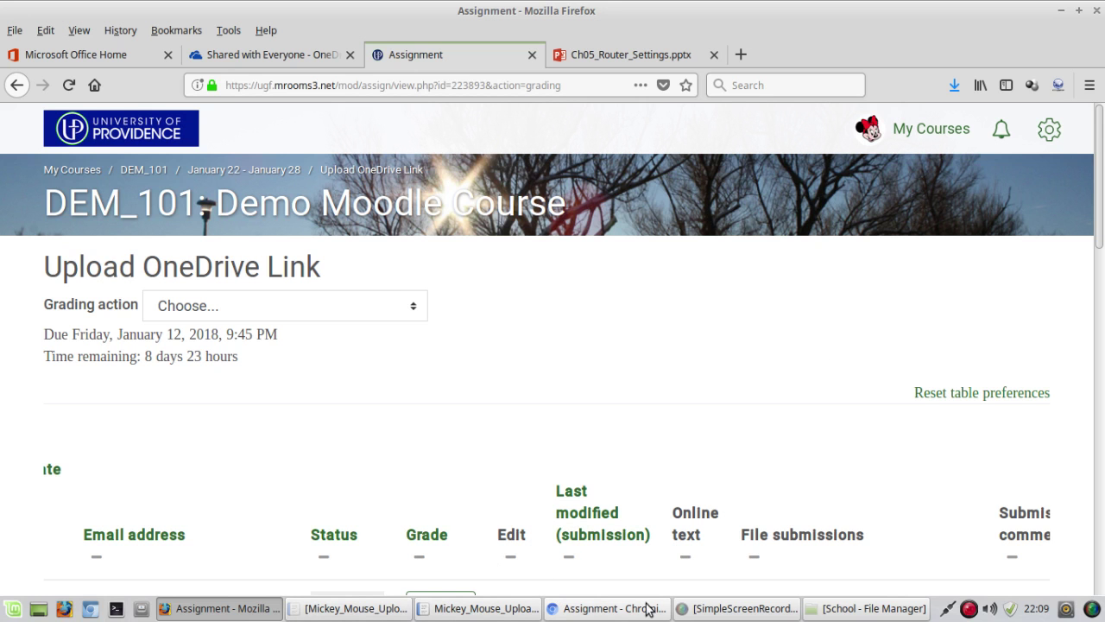
# Step: In the student's Chromium window, go to the DEM_101 course's January 22 - January 28 week
pyautogui.click(584, 610)
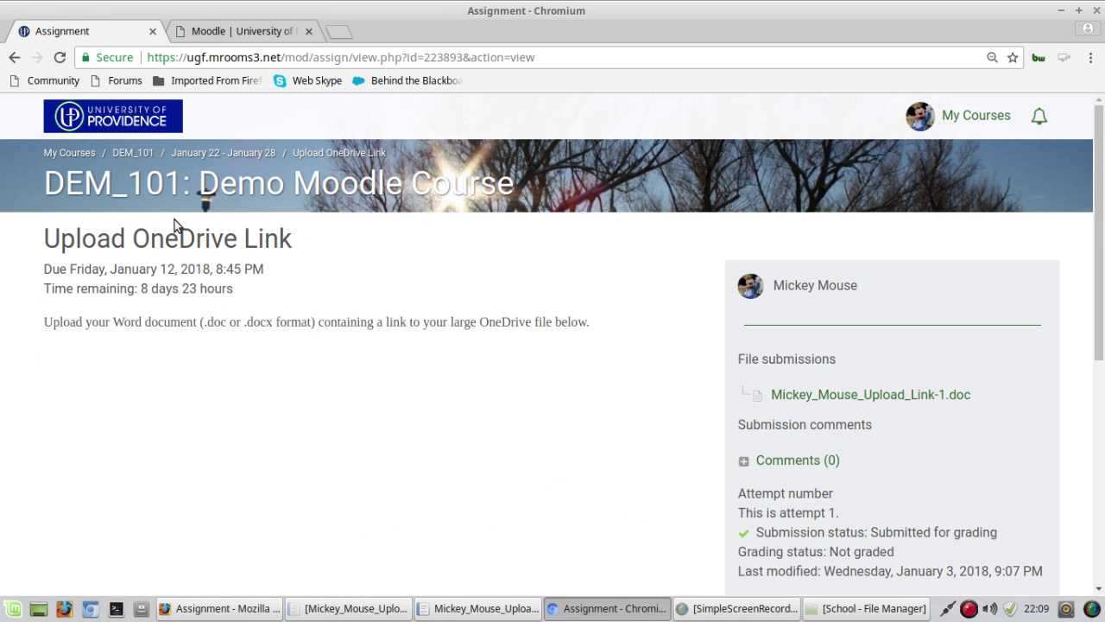
pyautogui.click(366, 203)
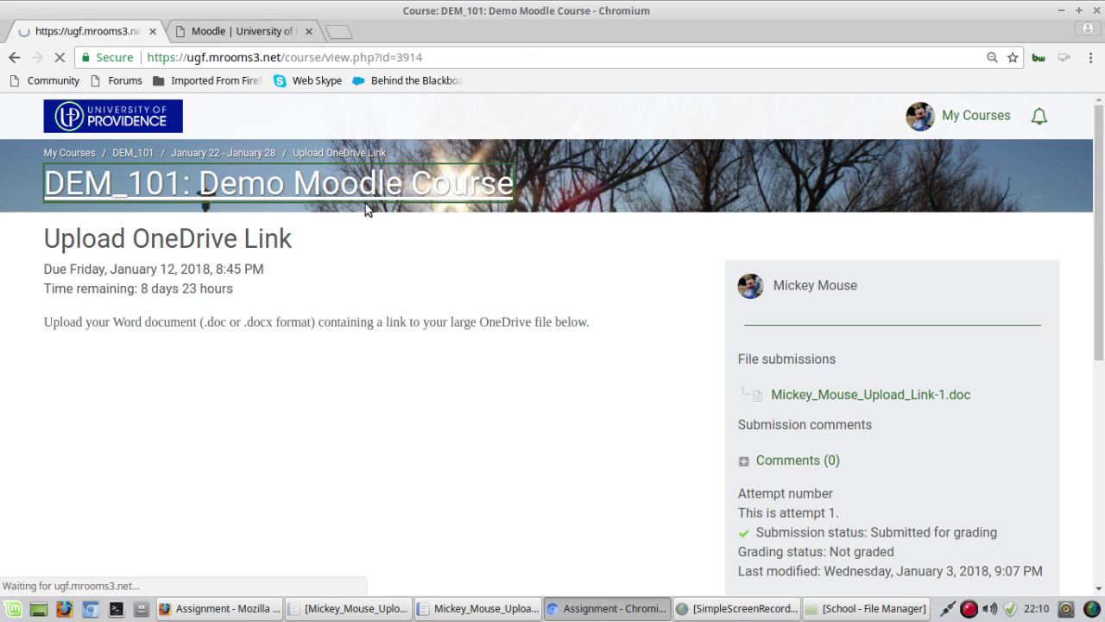
pyautogui.scroll(-3, 313, 341)
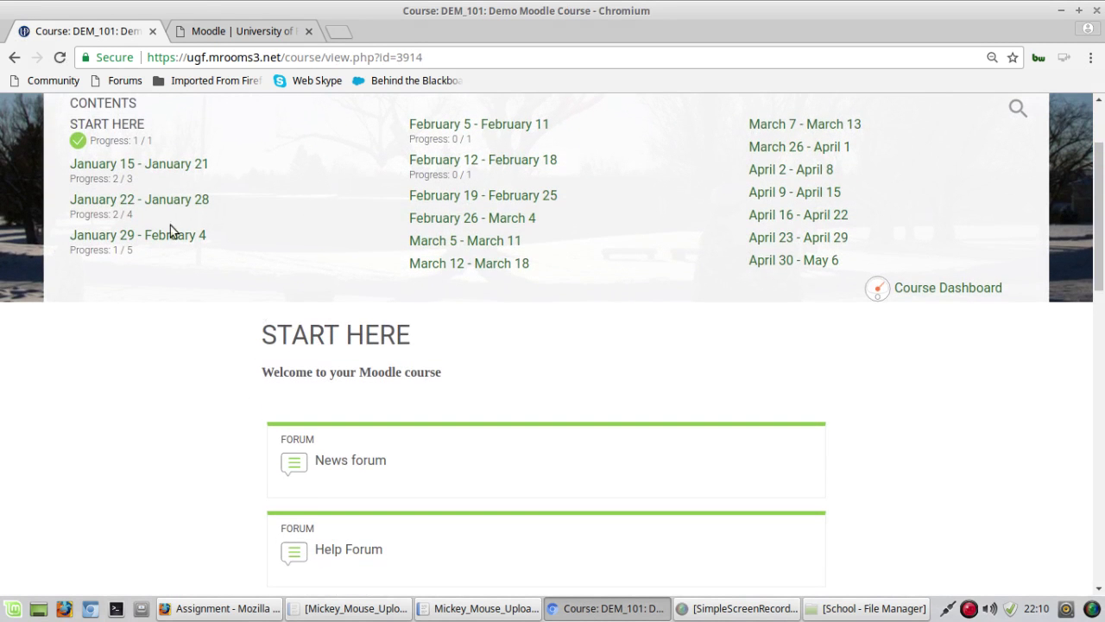
pyautogui.scroll(-4, 458, 491)
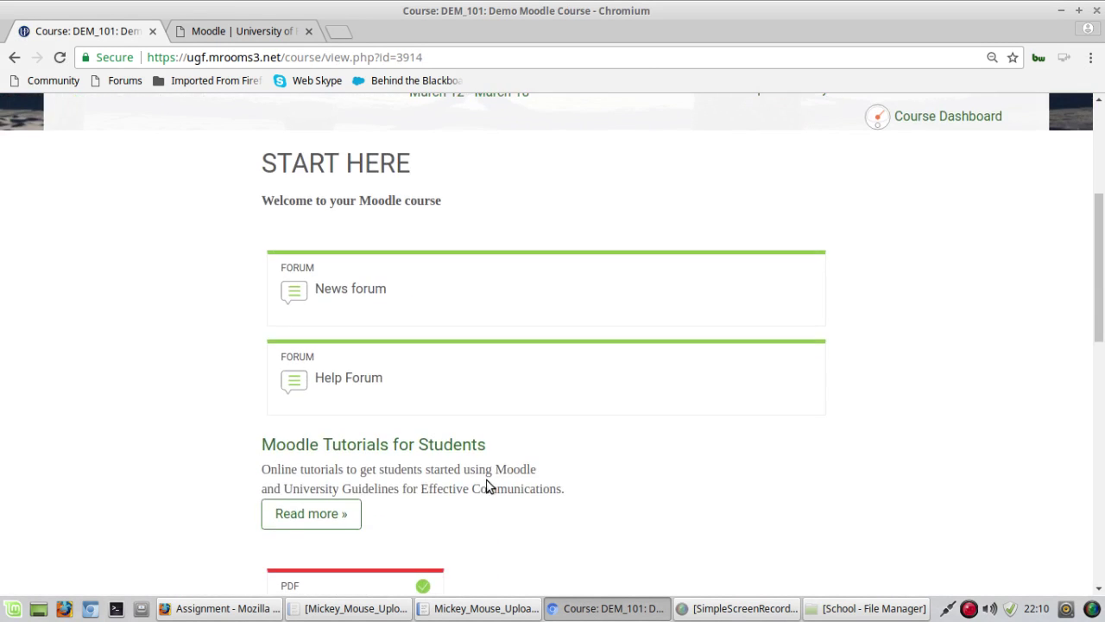
pyautogui.scroll(4, 153, 363)
pyautogui.click(148, 201)
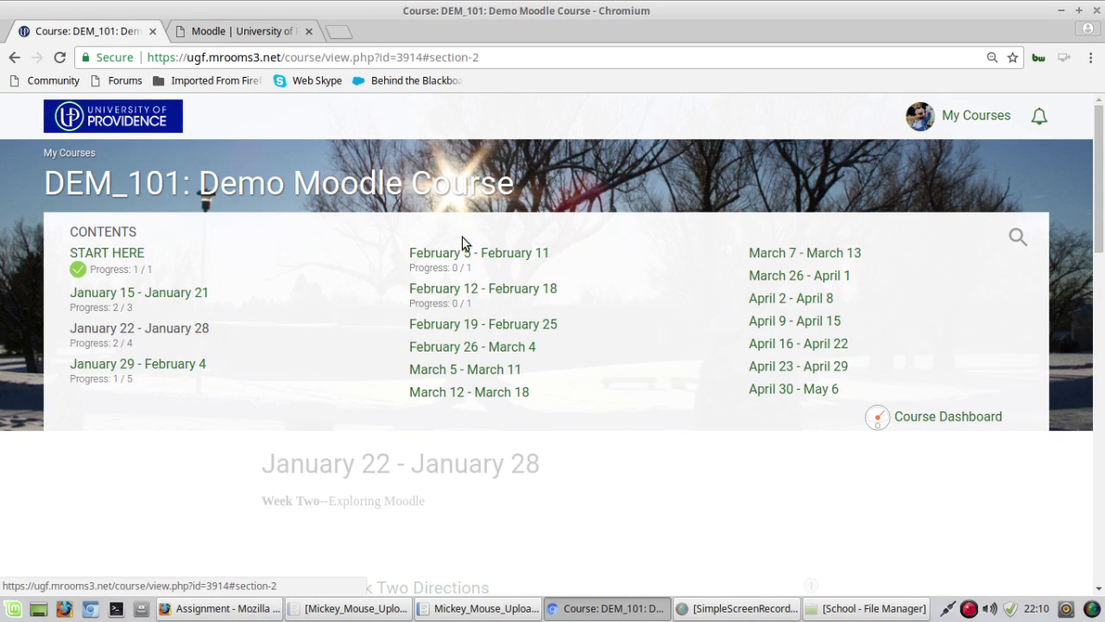
pyautogui.scroll(-5, 400, 467)
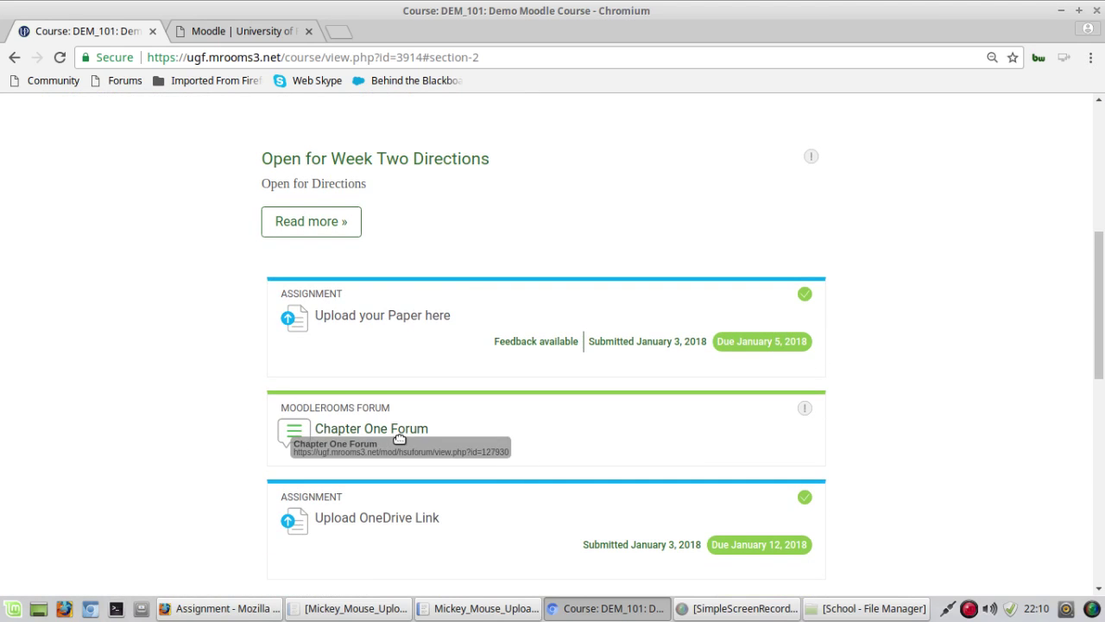
# Step: Open Chapter One Forum and start a new discussion with the subject 'My test'
pyautogui.click(378, 432)
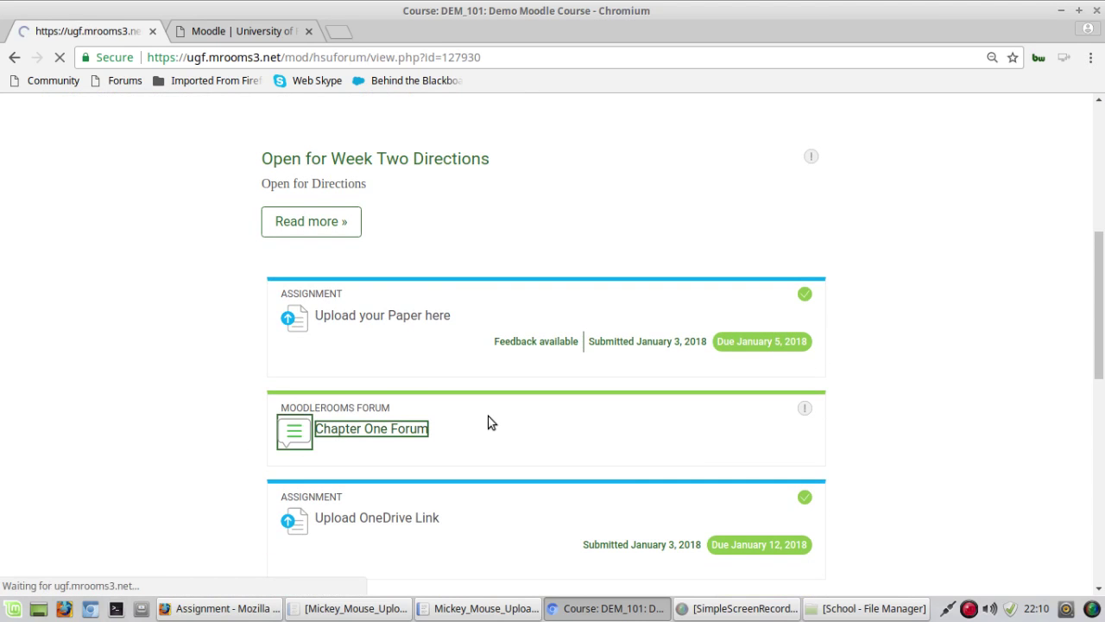
pyautogui.scroll(-7, 156, 377)
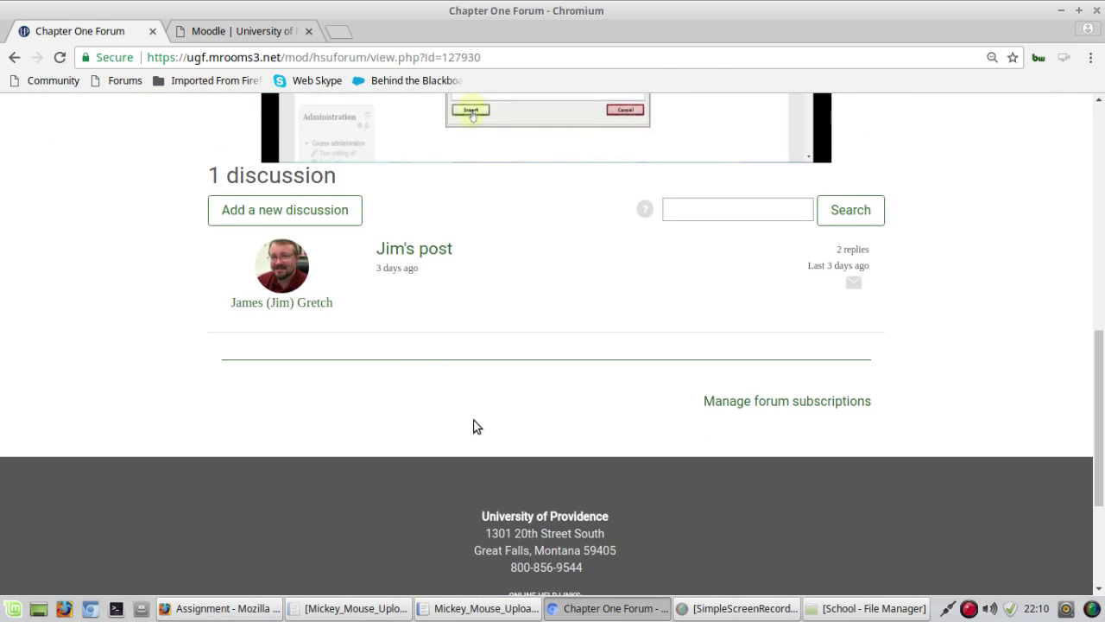
pyautogui.scroll(2, 467, 426)
pyautogui.click(287, 348)
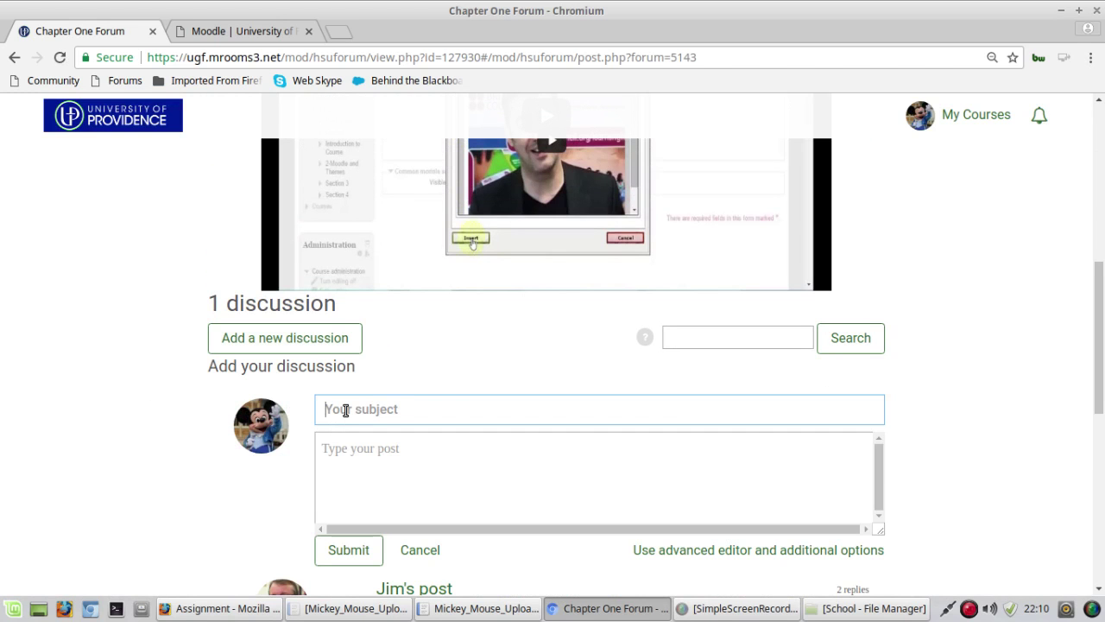
pyautogui.write('My test link')
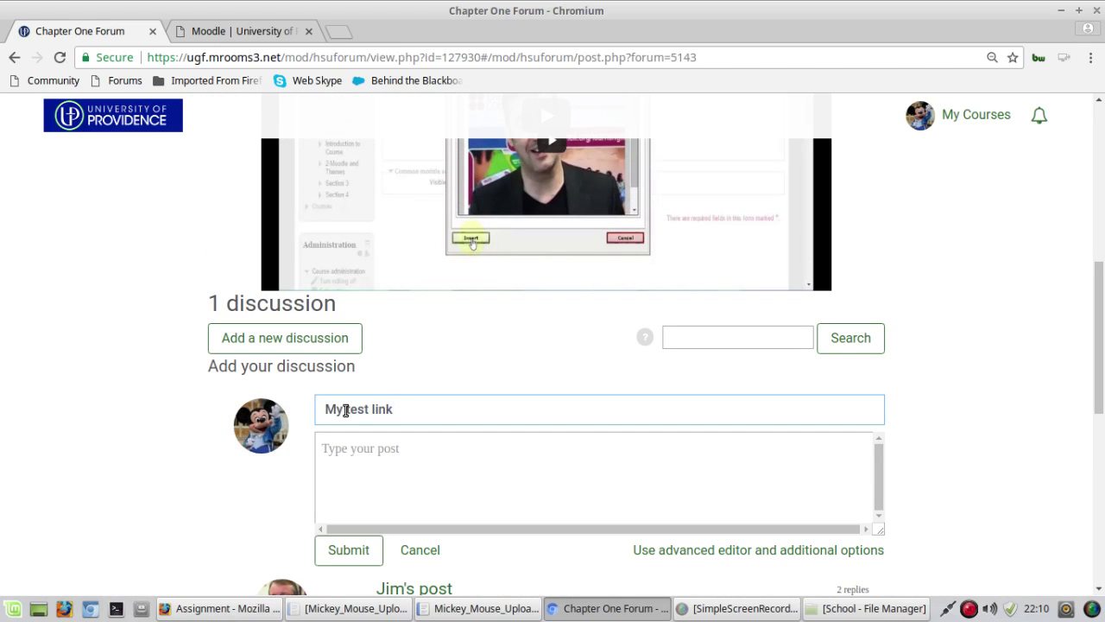
pyautogui.click(417, 465)
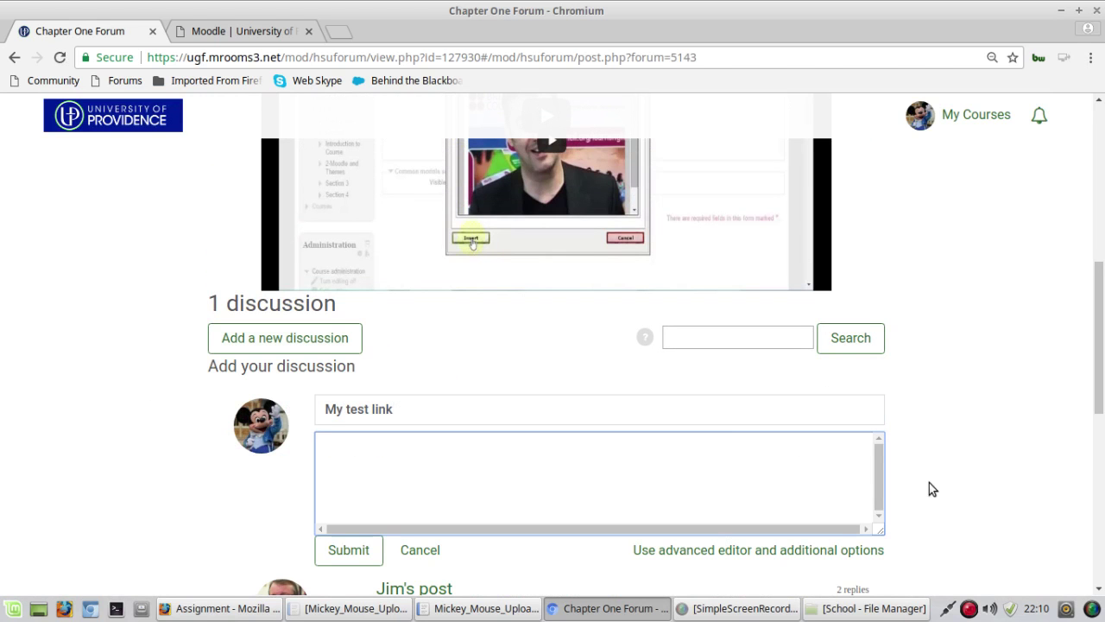
# Step: Keep the draft at the leave-site prompt and switch to the advanced editor with additional options
pyautogui.click(707, 551)
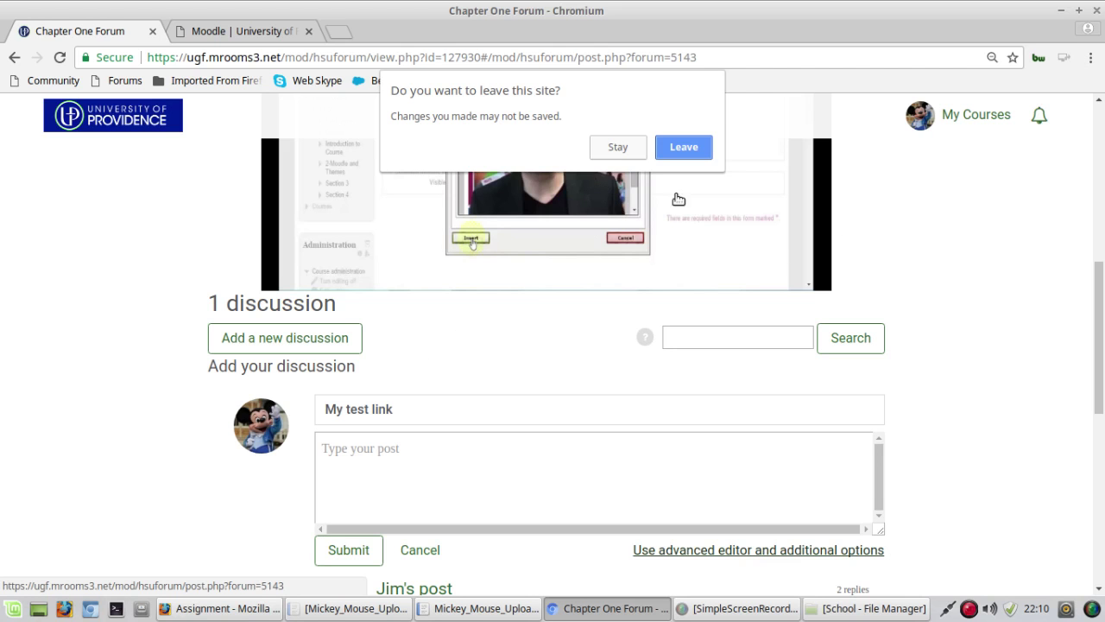
pyautogui.click(609, 149)
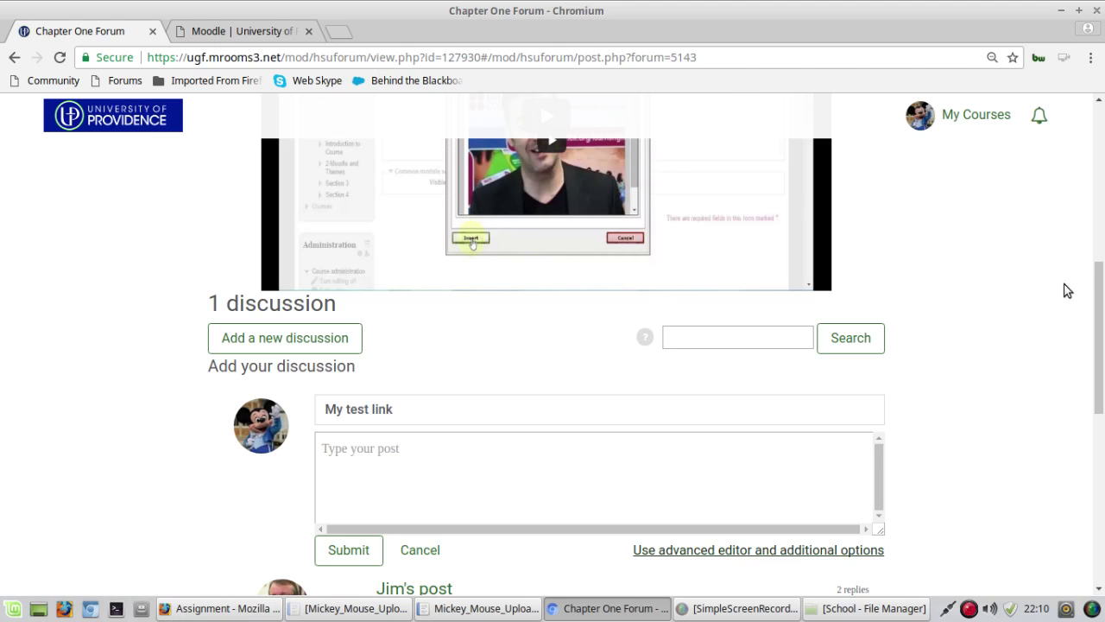
pyautogui.click(716, 553)
# Step: Switch to the full discussion form and enter the subject 'My test link'
pyautogui.click(687, 171)
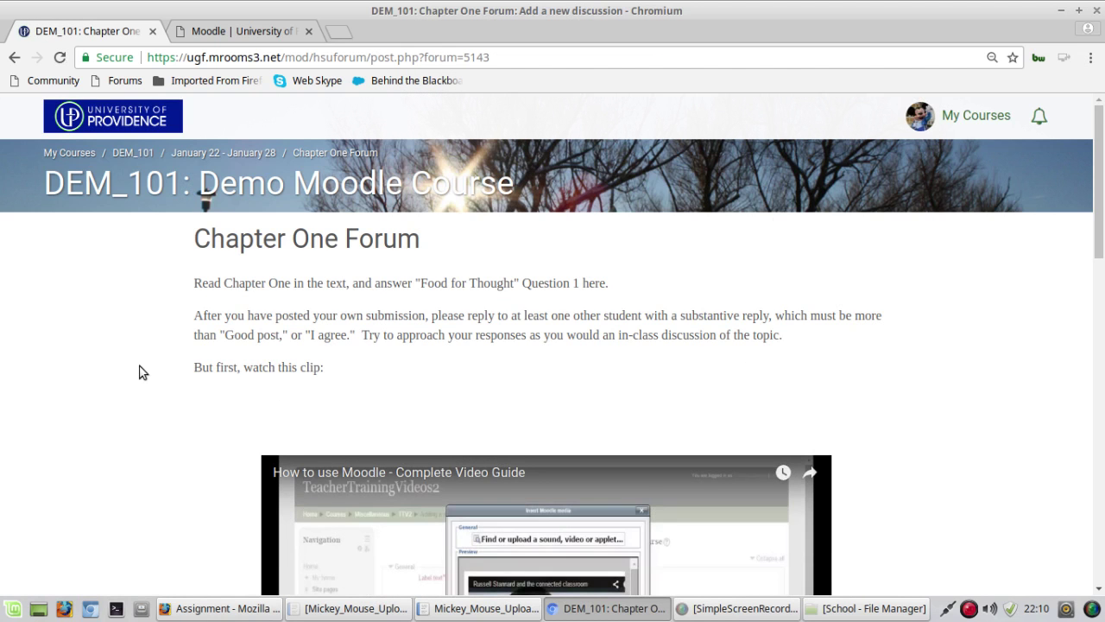
pyautogui.scroll(-4, 140, 371)
pyautogui.scroll(-3, 138, 371)
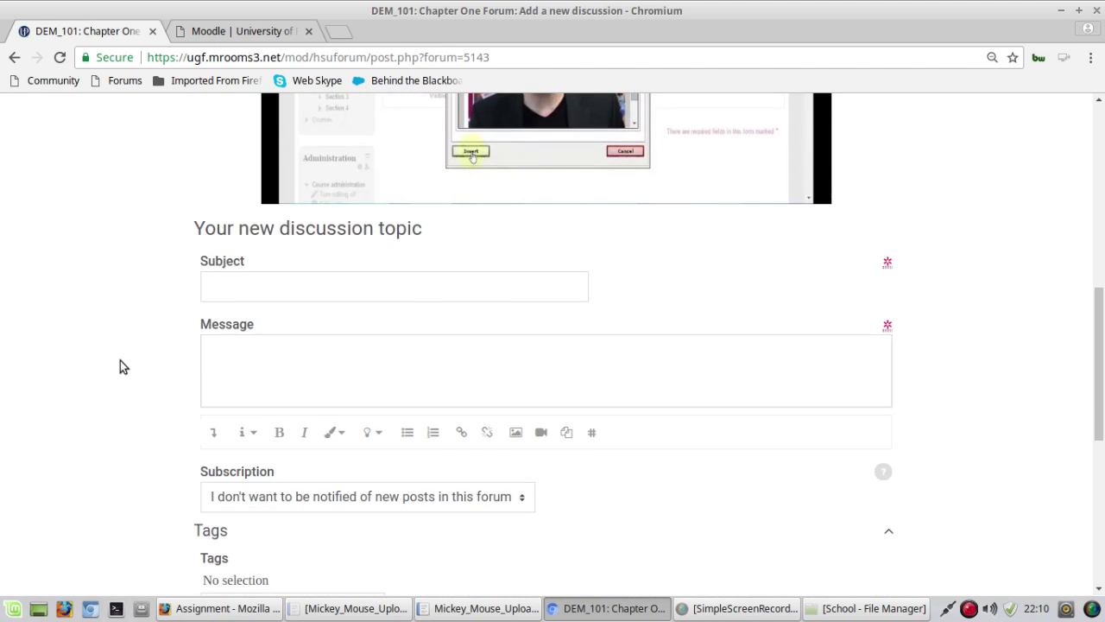
pyautogui.click(263, 285)
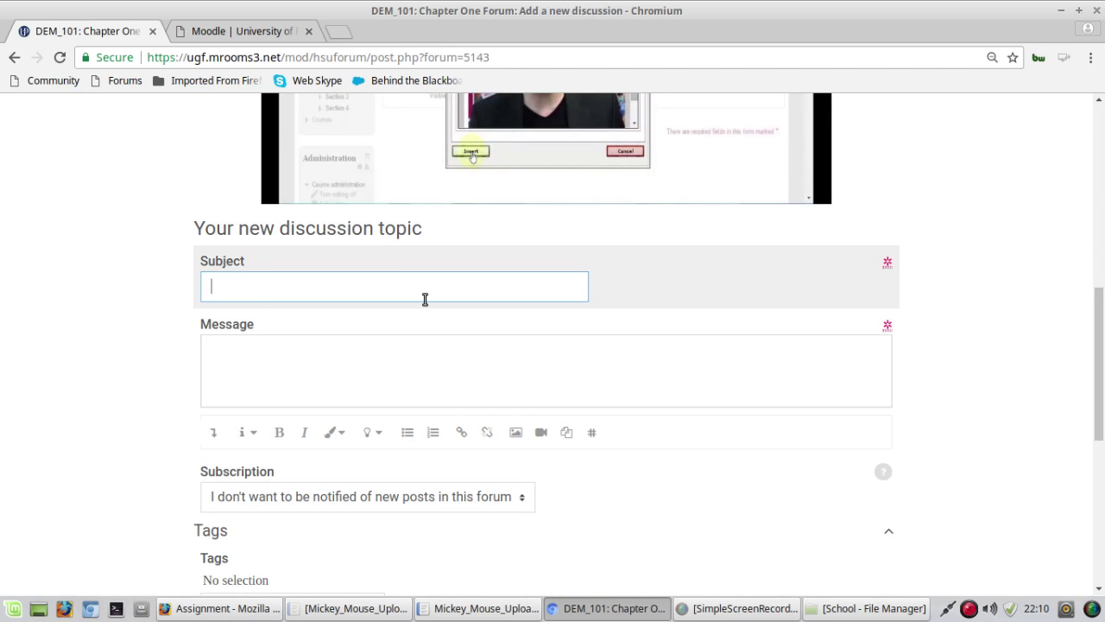
pyautogui.write('Mhy ')
pyautogui.write('test link')
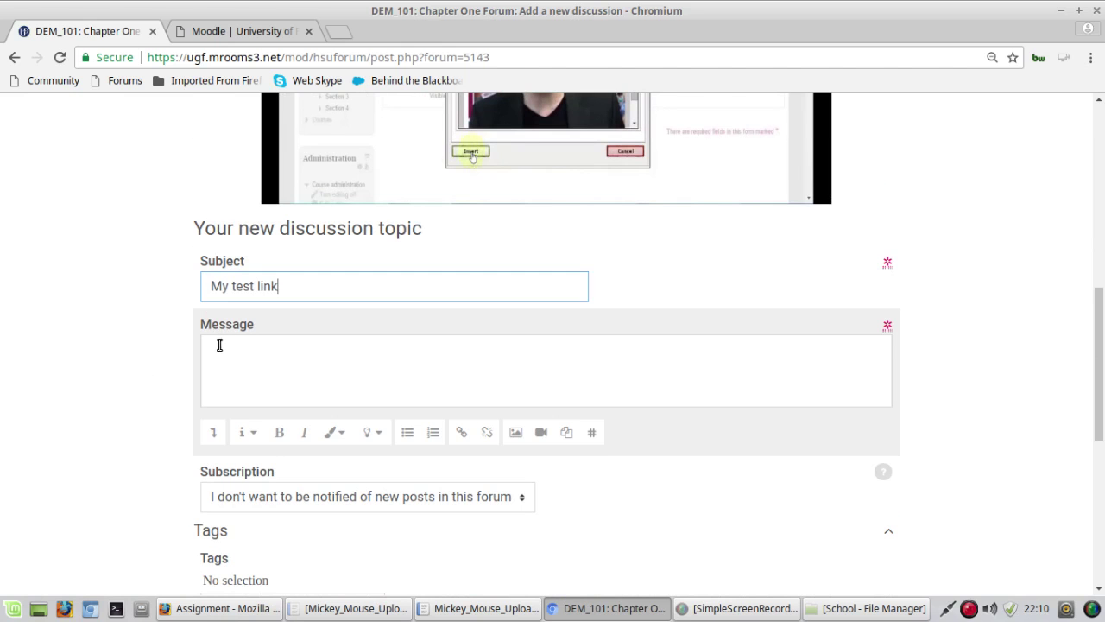
# Step: Write 'Here is my presentation:' in the message and paste the presentation's sharing URL below it
pyautogui.click(217, 344)
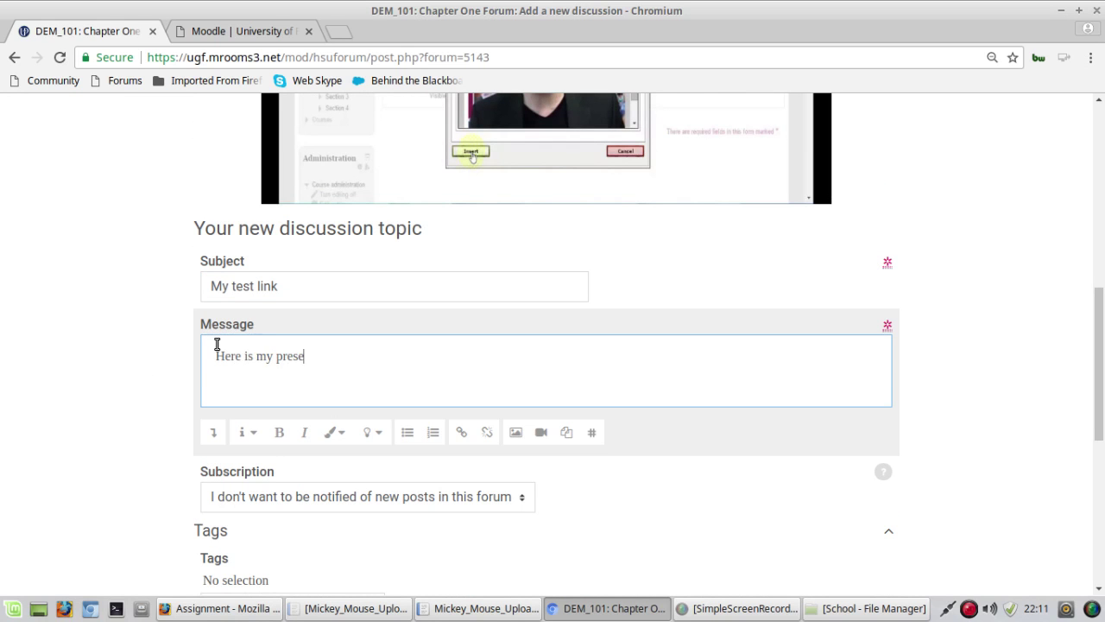
pyautogui.write('Here is my presentation:')
pyautogui.press('Return')
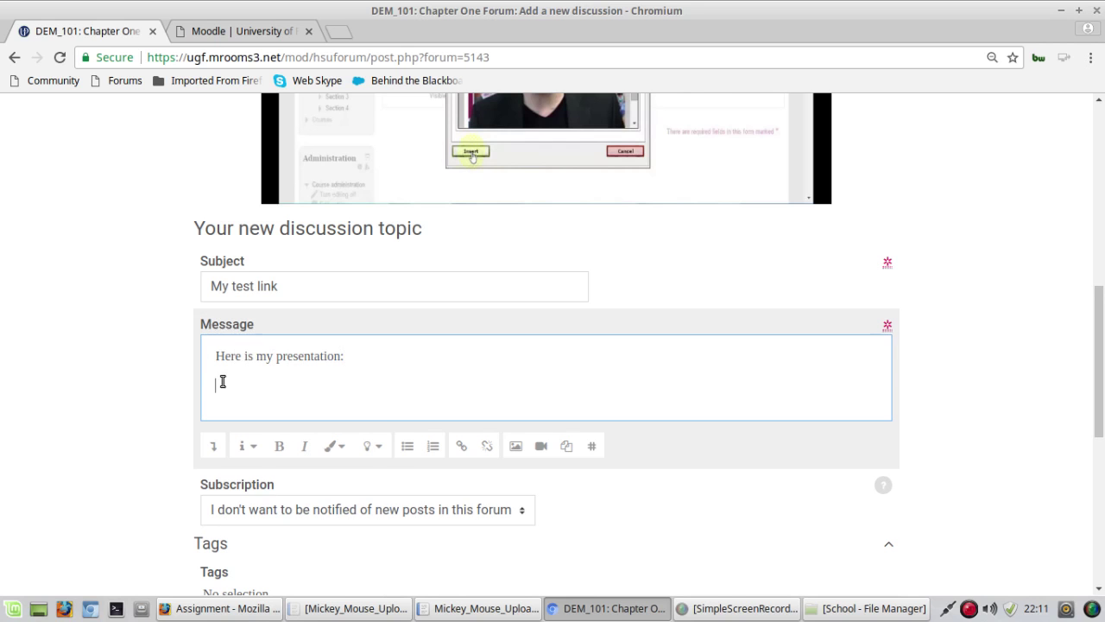
pyautogui.rightClick(222, 381)
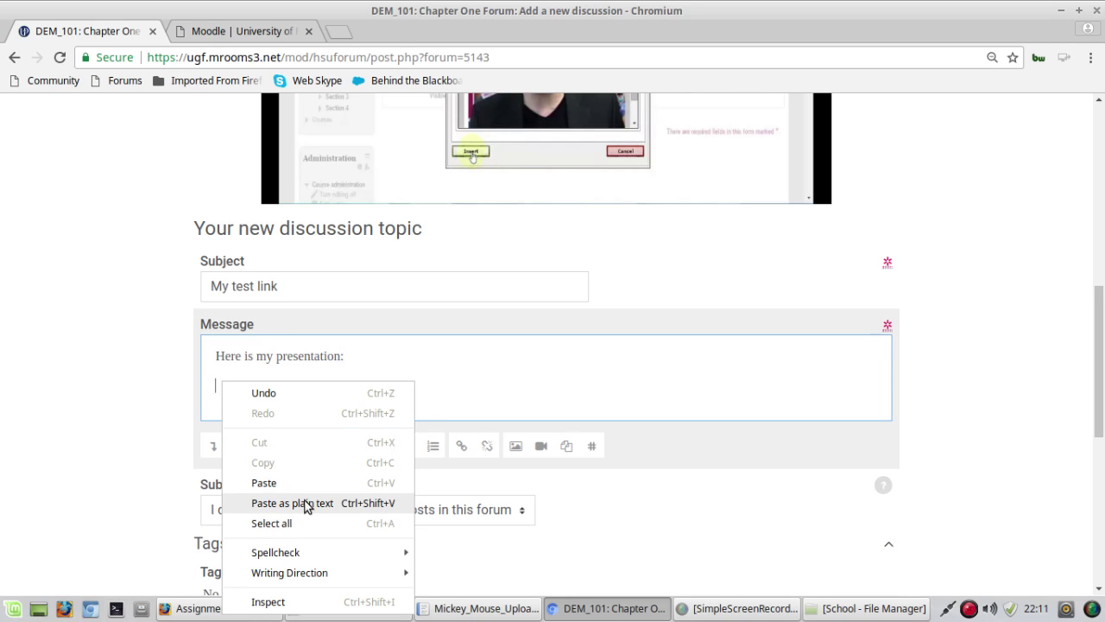
pyautogui.click(263, 489)
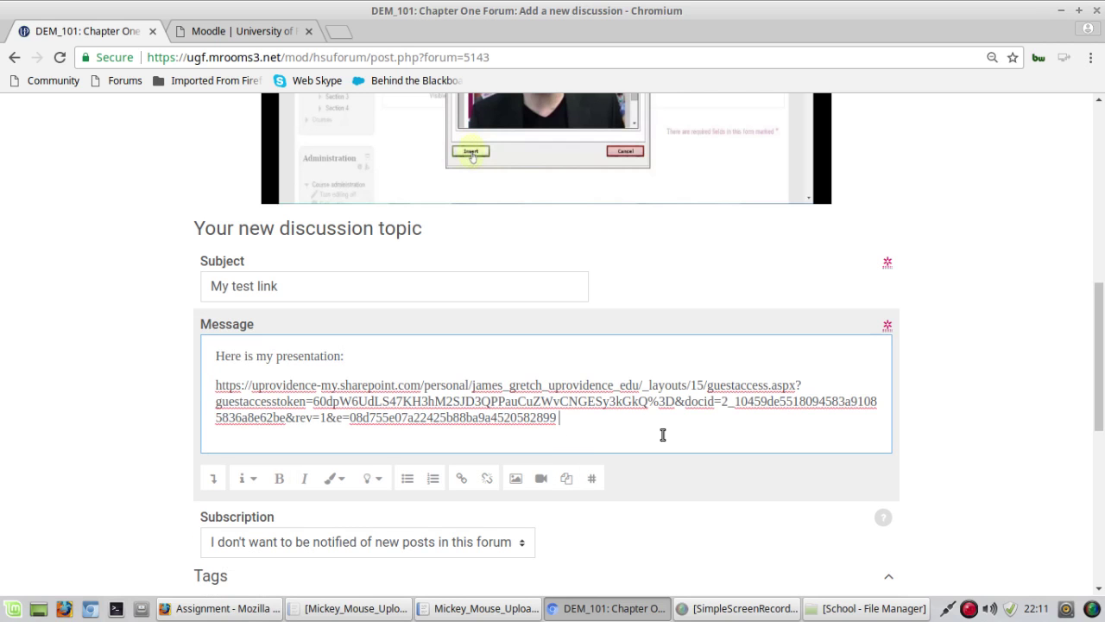
pyautogui.scroll(-2, 72, 427)
pyautogui.scroll(-2, 74, 423)
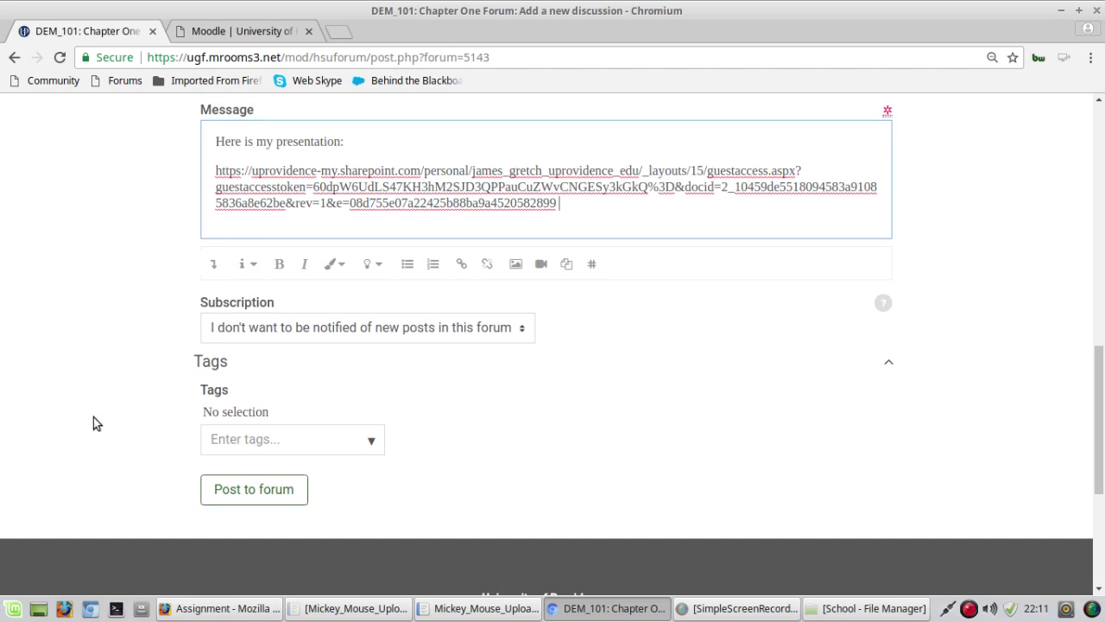
# Step: Post the My test link discussion to the Chapter One Forum
pyautogui.click(249, 489)
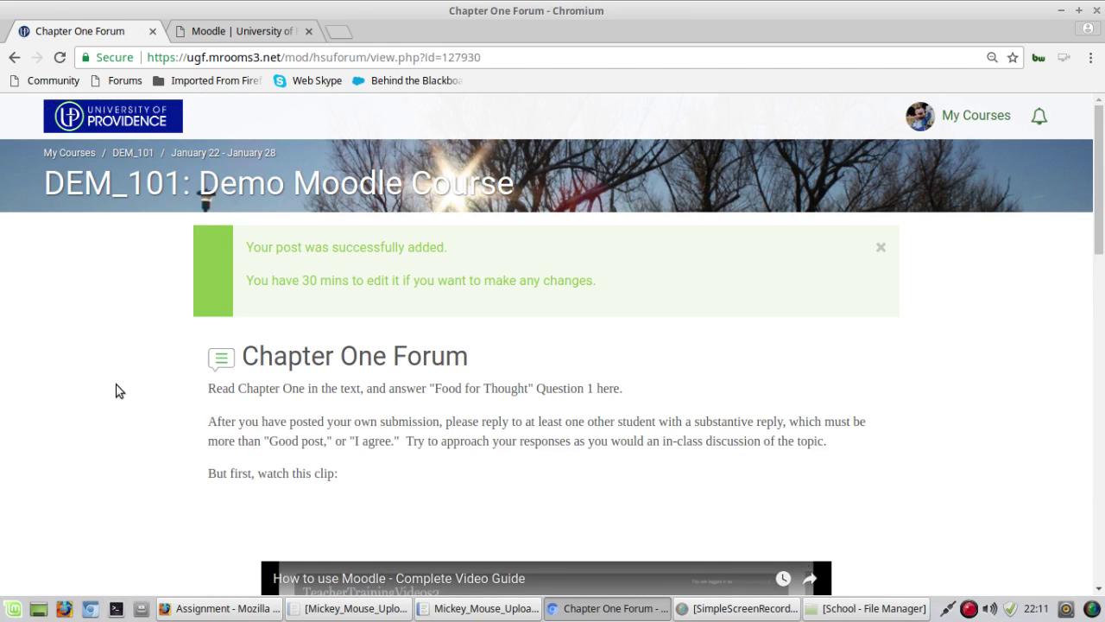
pyautogui.scroll(-5, 118, 388)
pyautogui.scroll(-3, 119, 389)
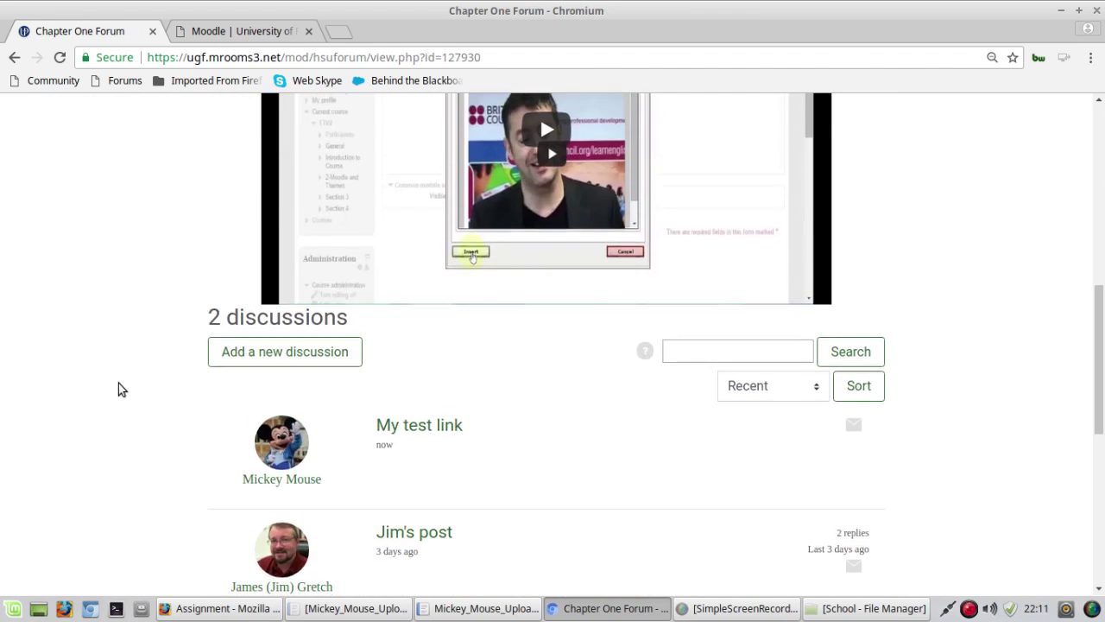
# Step: Open the My test link discussion and select its posted URL to check it
pyautogui.click(462, 304)
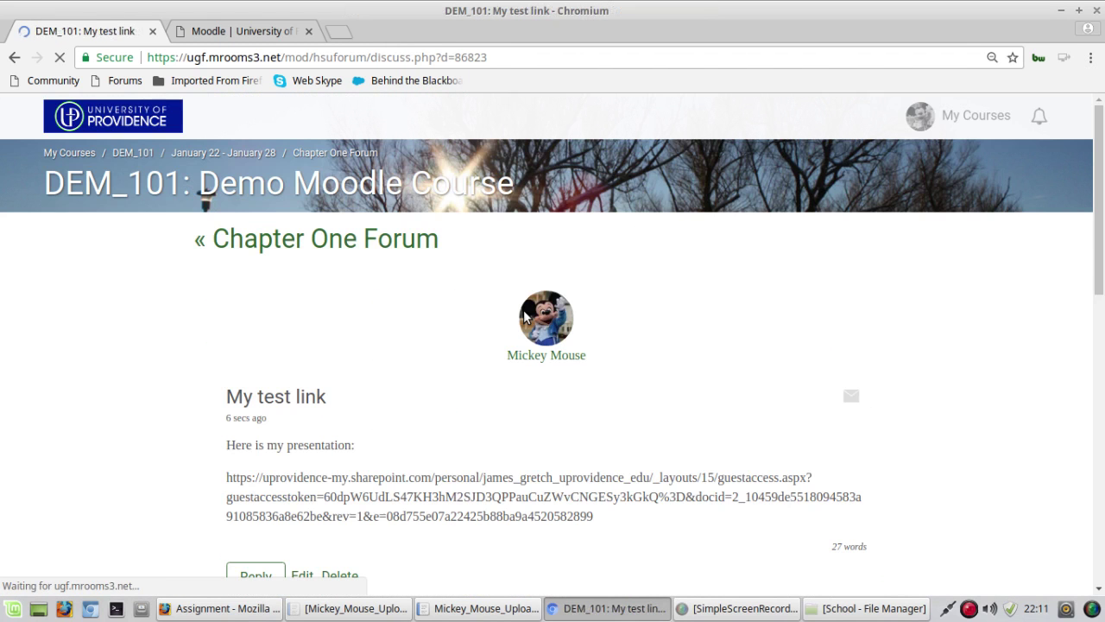
pyautogui.tripleClick(479, 480)
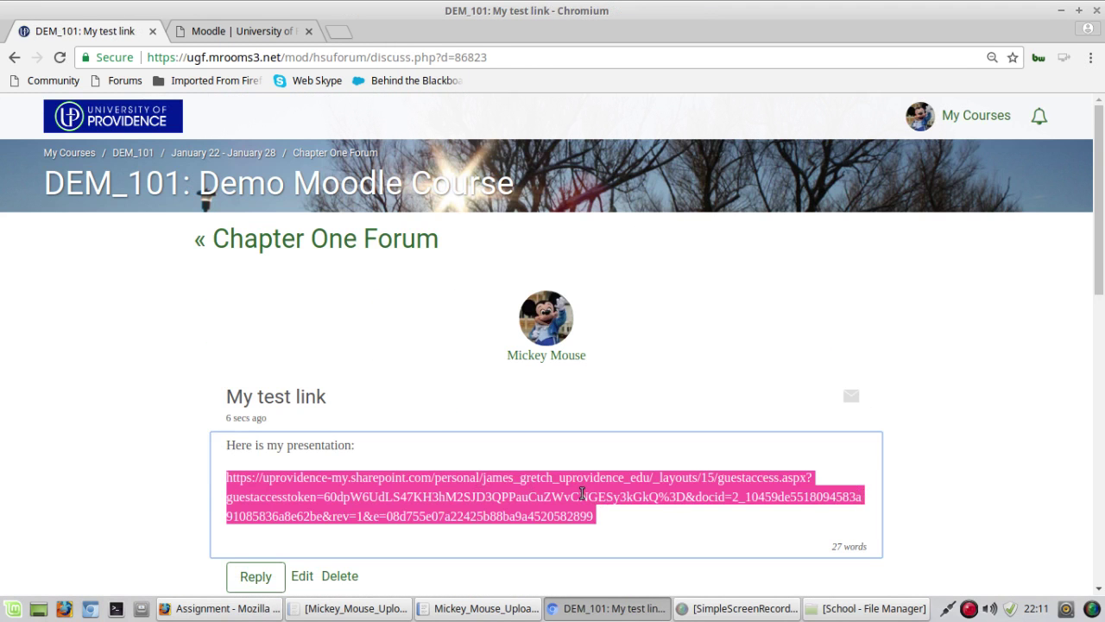
pyautogui.click(679, 511)
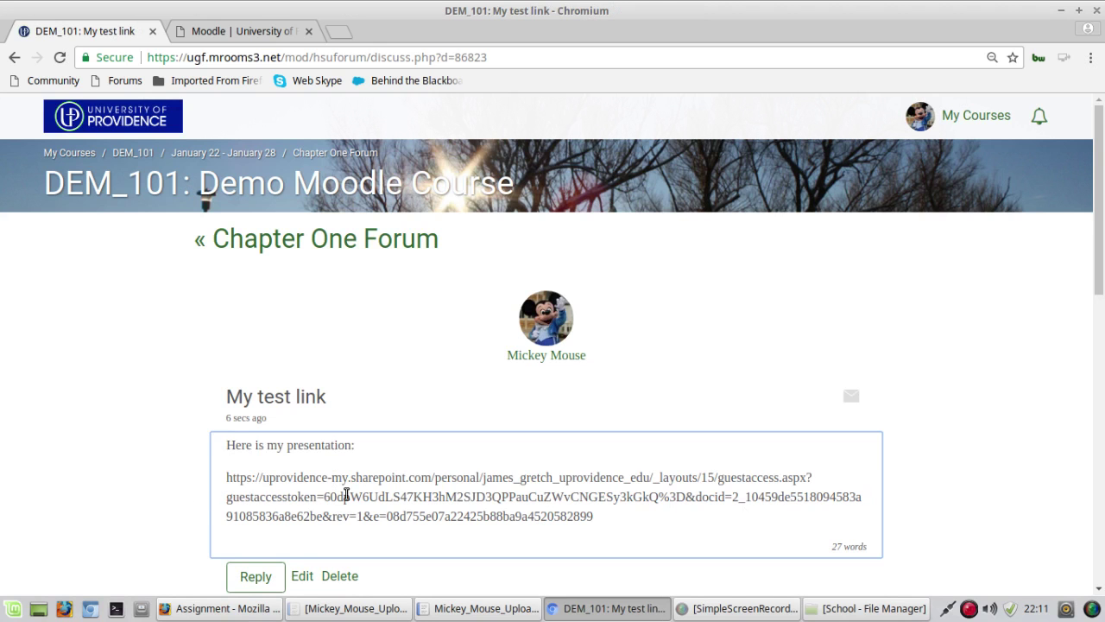
pyautogui.scroll(-2, 122, 470)
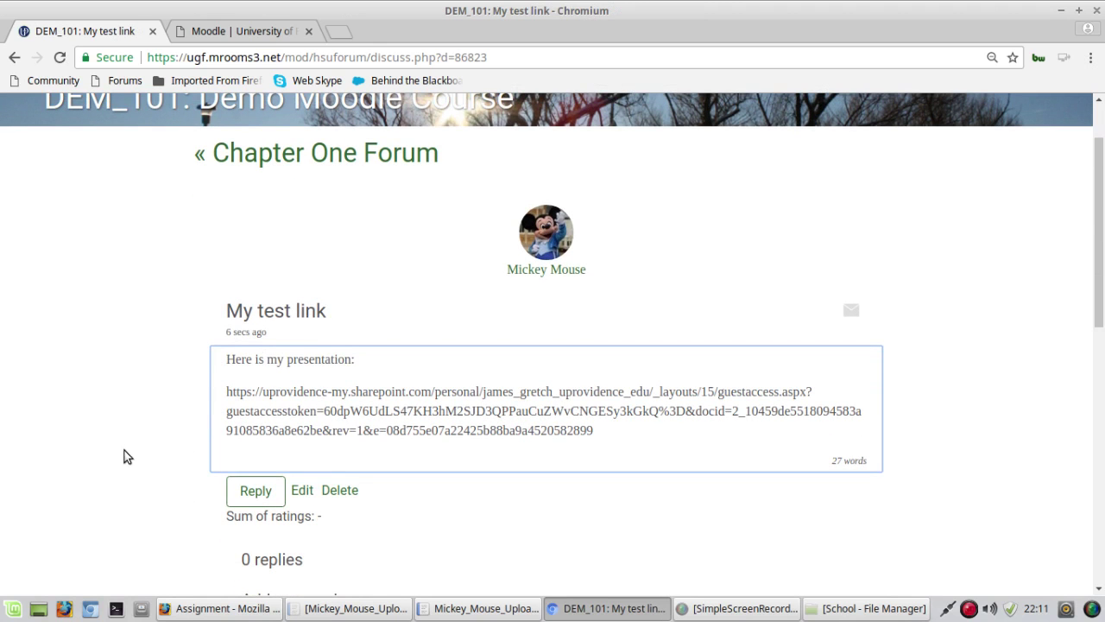
# Step: Edit the My test link post in the advanced editor and copy its URL
pyautogui.click(302, 490)
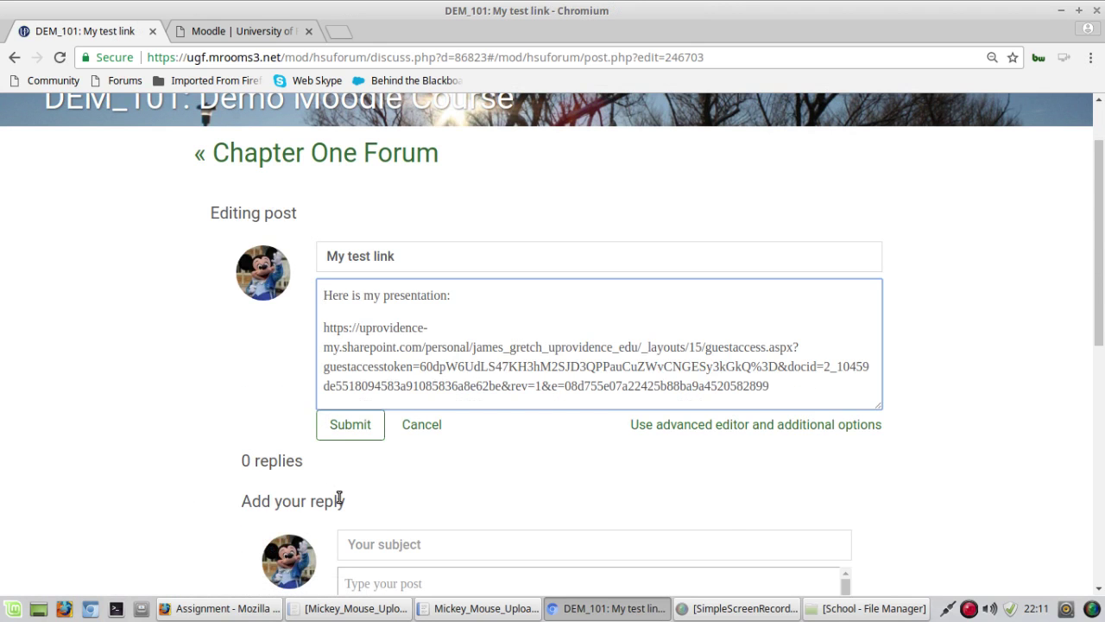
pyautogui.click(758, 427)
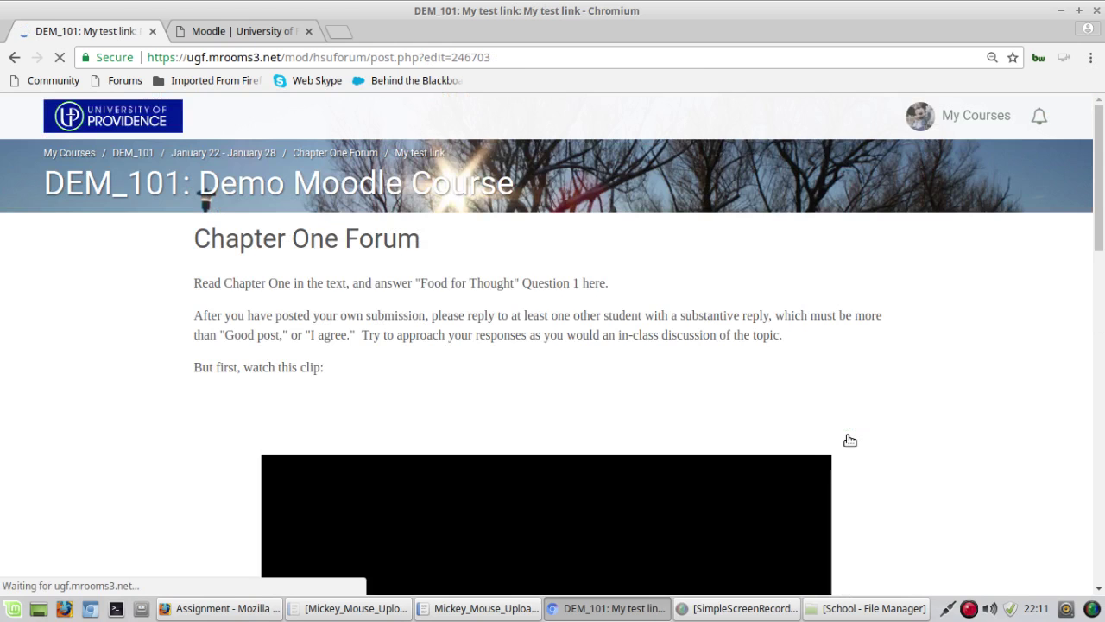
pyautogui.scroll(-7, 253, 357)
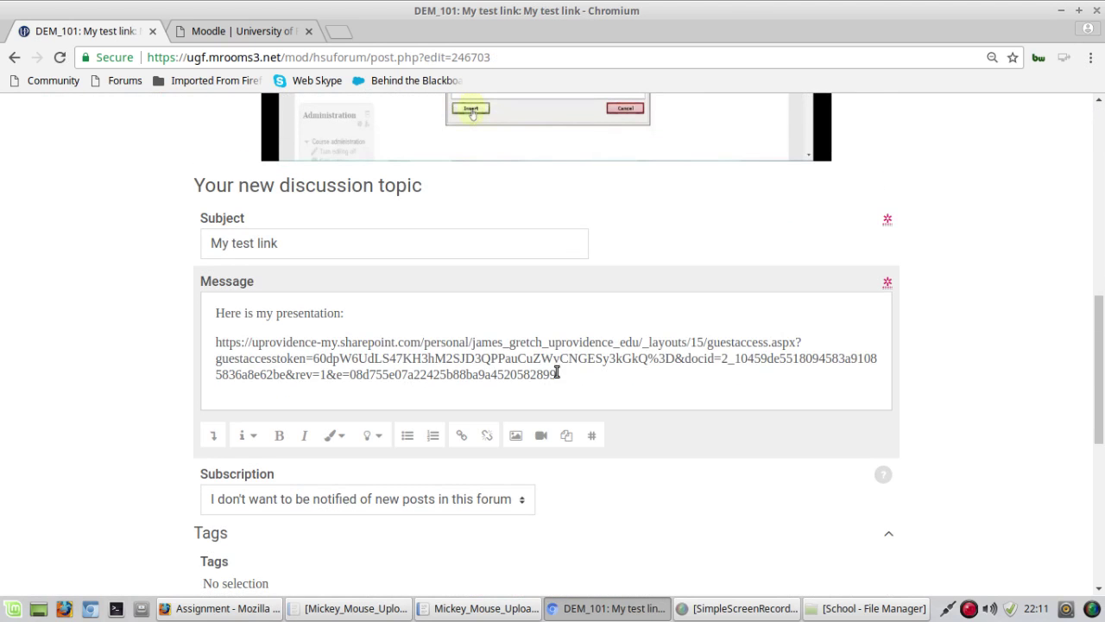
pyautogui.moveTo(557, 375); pyautogui.dragTo(216, 344)
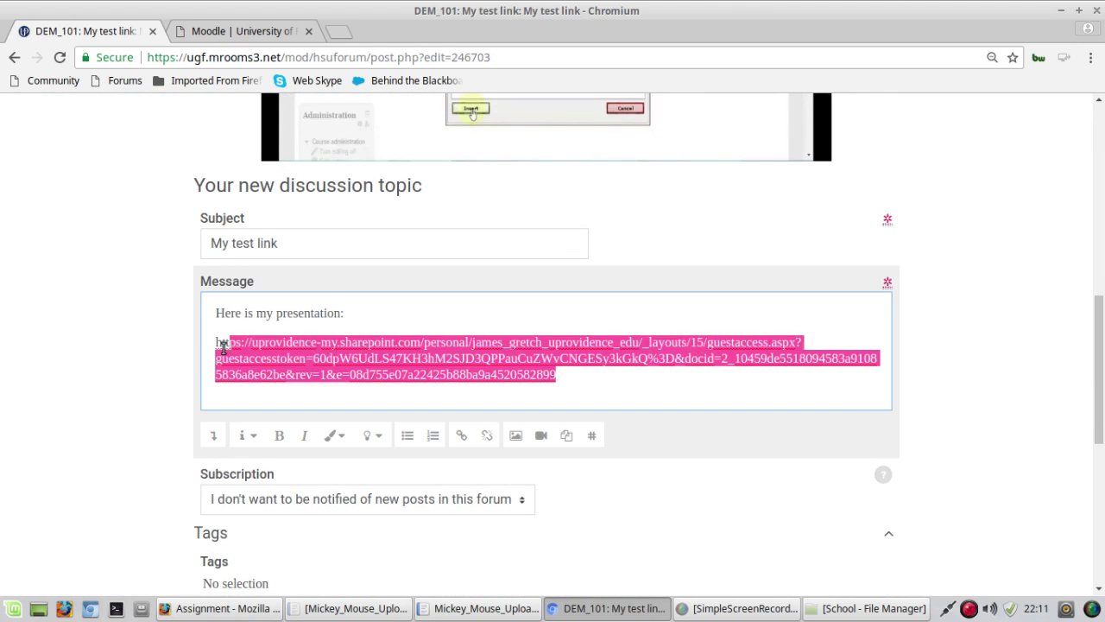
pyautogui.rightClick(282, 356)
pyautogui.click(324, 385)
# Step: Make the selected URL a hyperlink to itself that opens in a new window
pyautogui.click(466, 438)
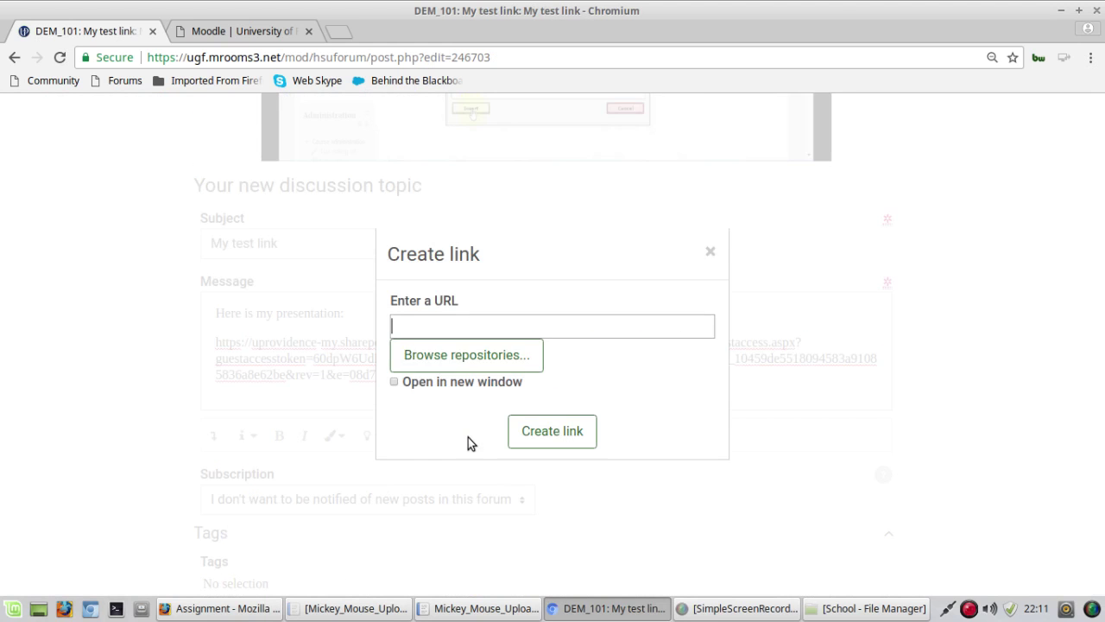
pyautogui.rightClick(405, 320)
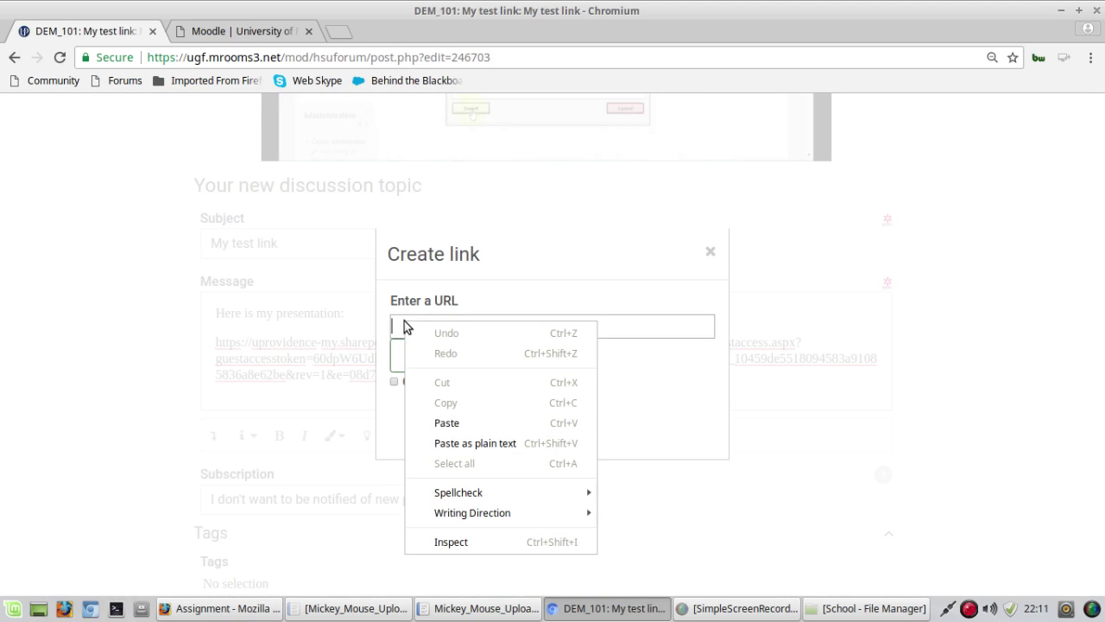
pyautogui.click(486, 425)
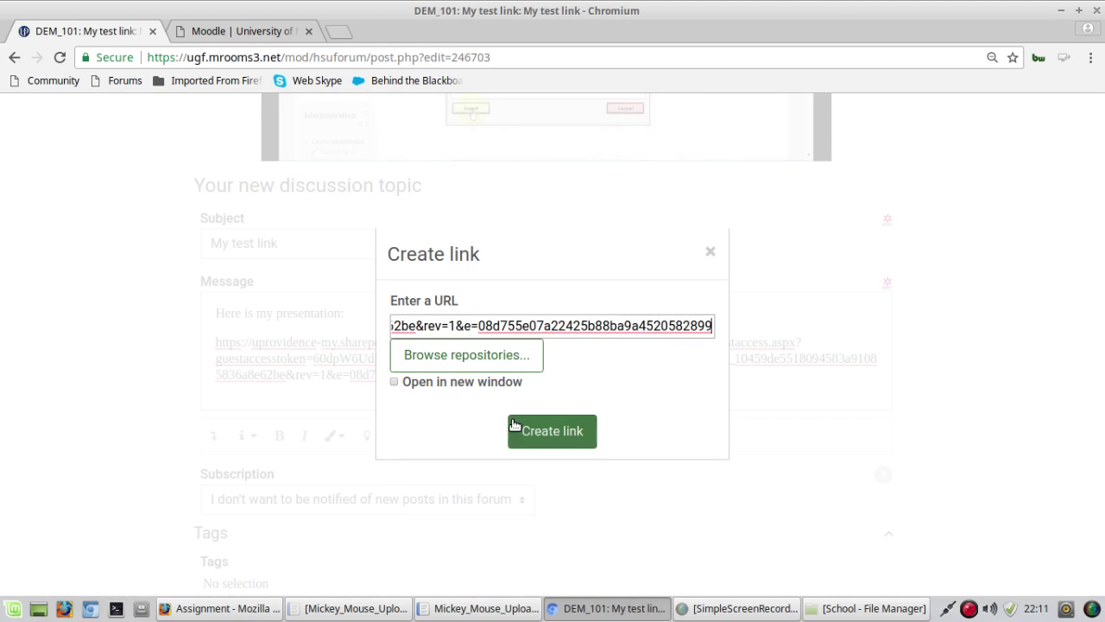
pyautogui.click(394, 381)
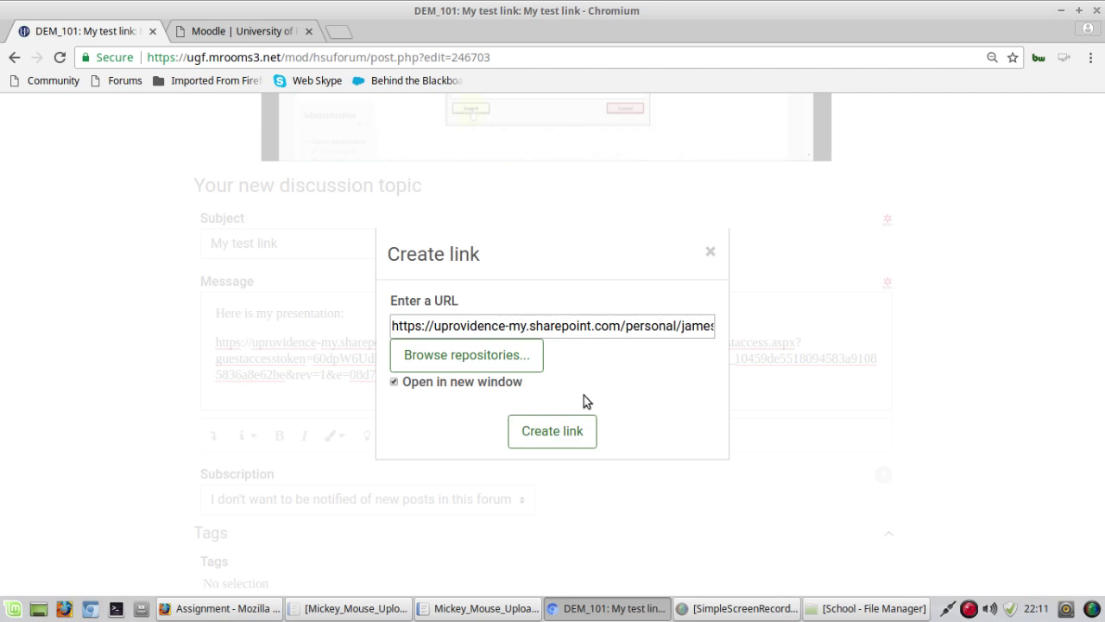
pyautogui.click(557, 431)
pyautogui.scroll(-3, 173, 449)
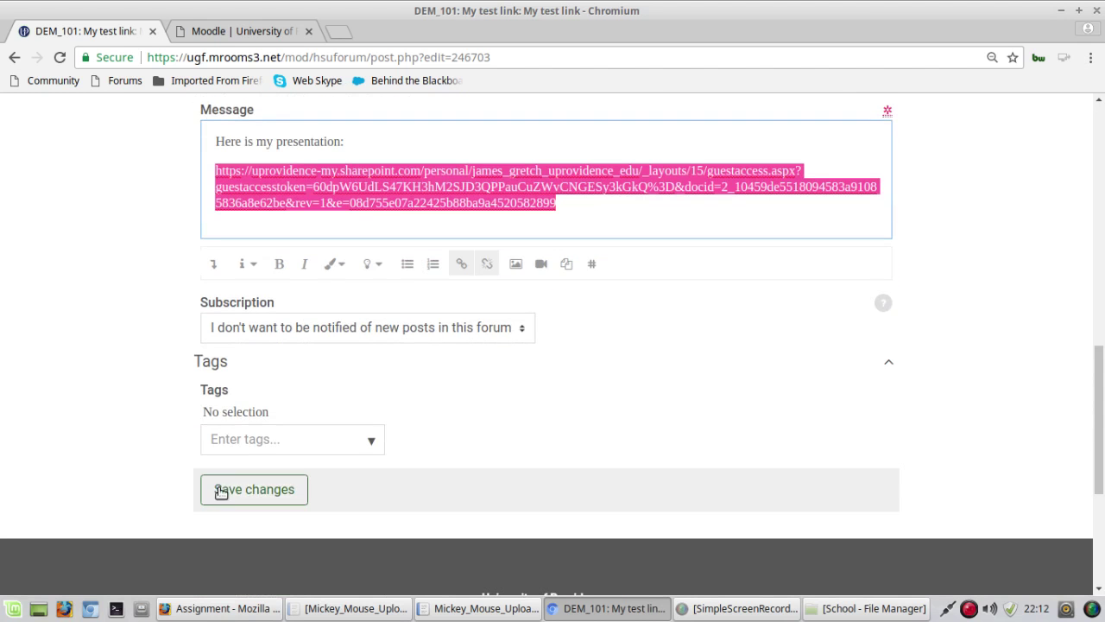
# Step: Save changes to the My test link post and check the 'Your post was updated' banner
pyautogui.click(221, 491)
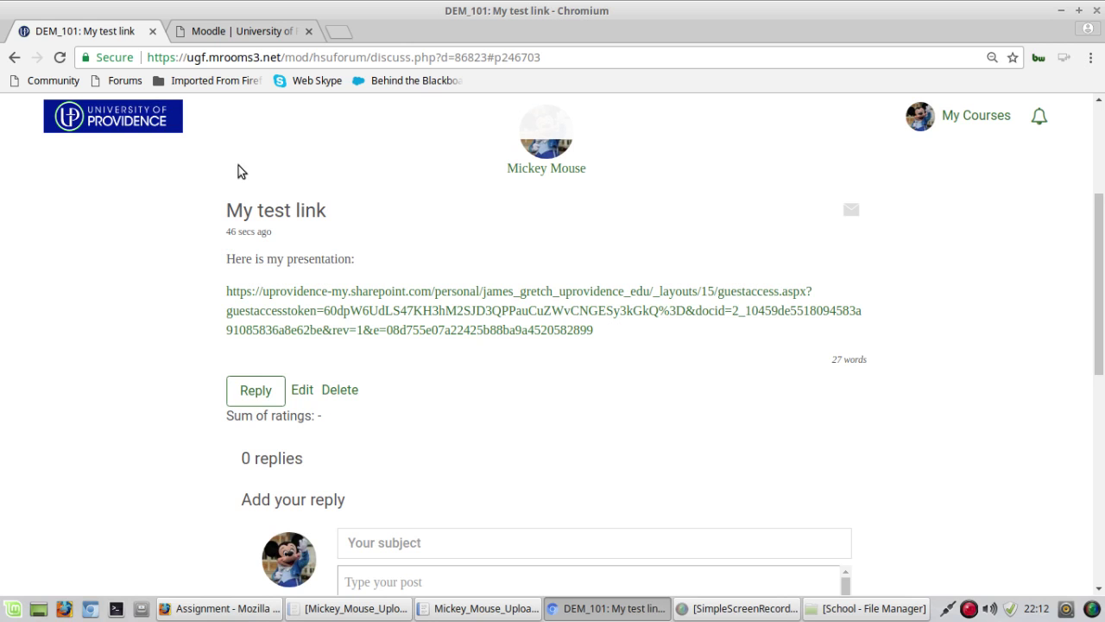
pyautogui.scroll(2, 514, 406)
pyautogui.scroll(2, 696, 360)
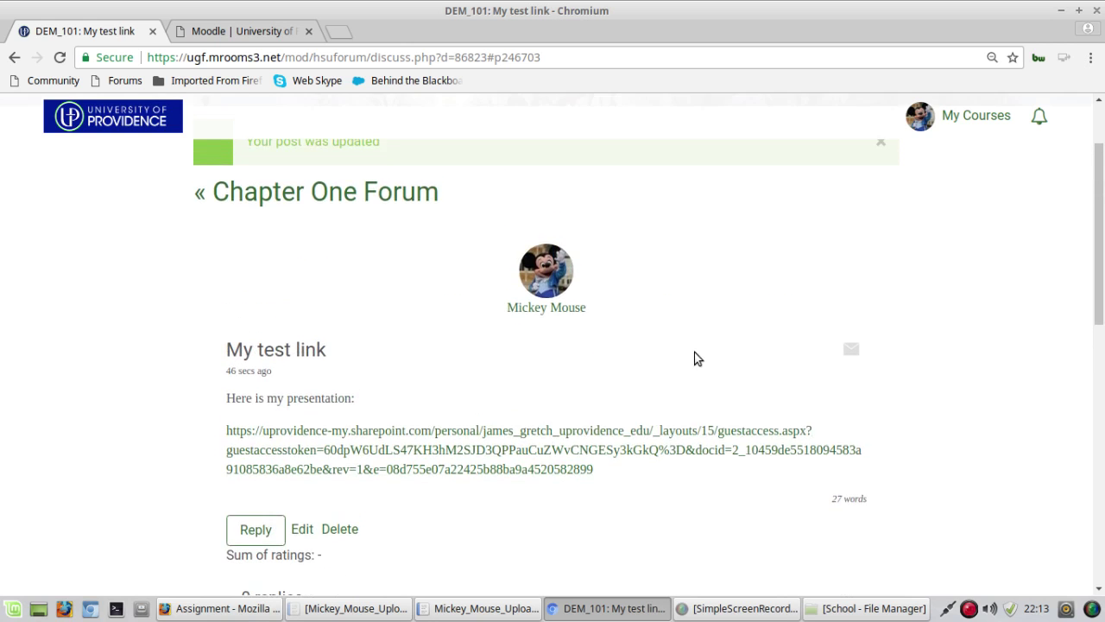